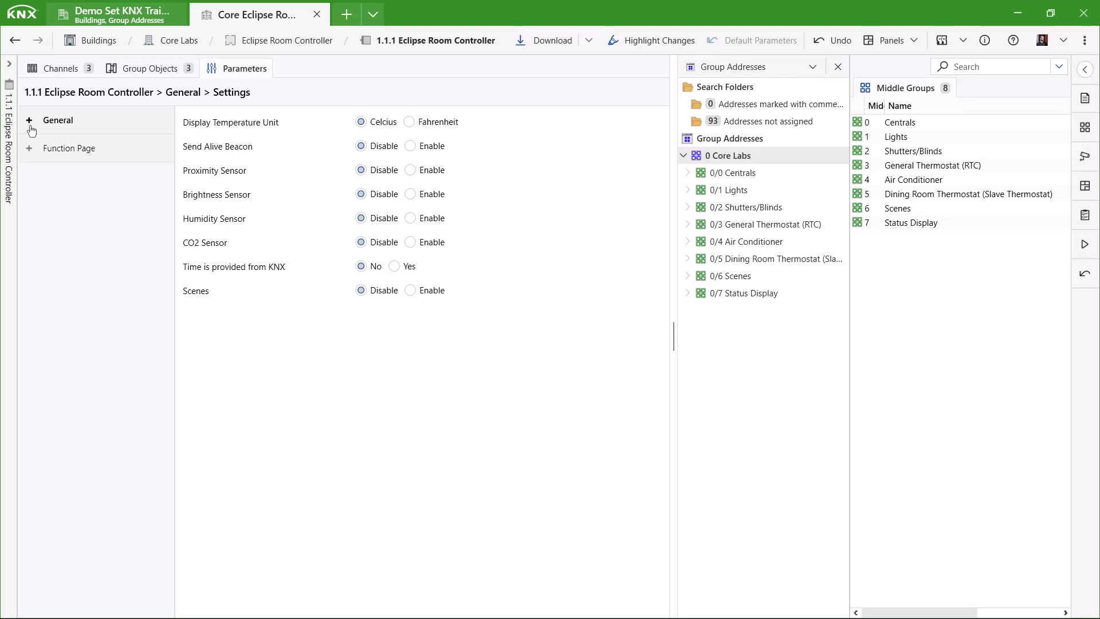
- Set Proximity, Humidity, CO2 Sensor and Scenes to Enable in the General parameters
{"action": "left_click", "coordinate": [31, 127]}
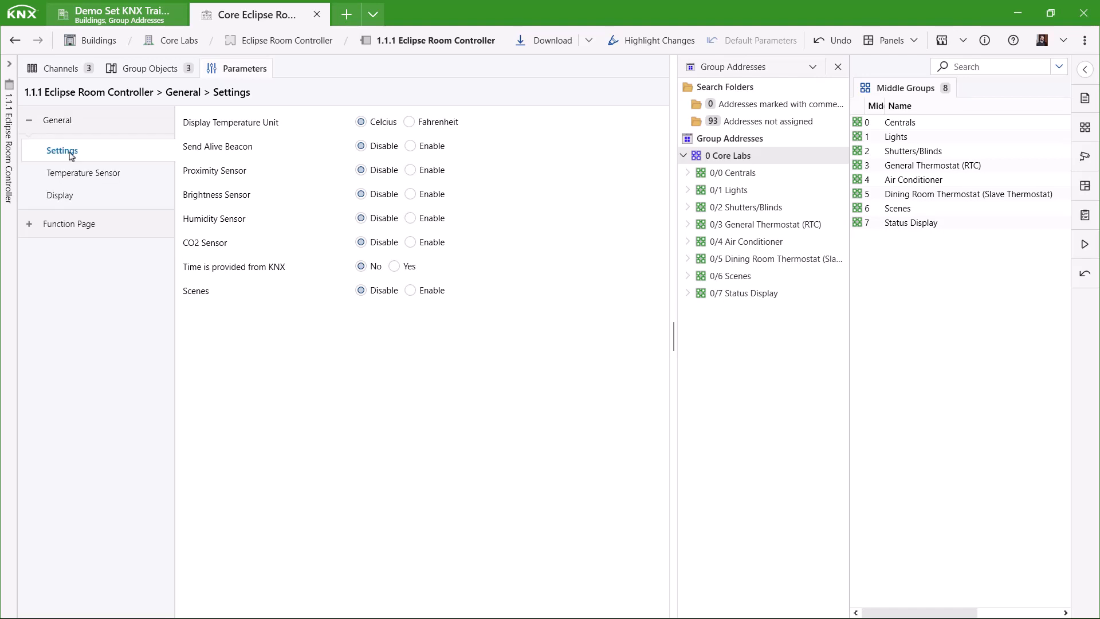
{"action": "left_click", "coordinate": [431, 172]}
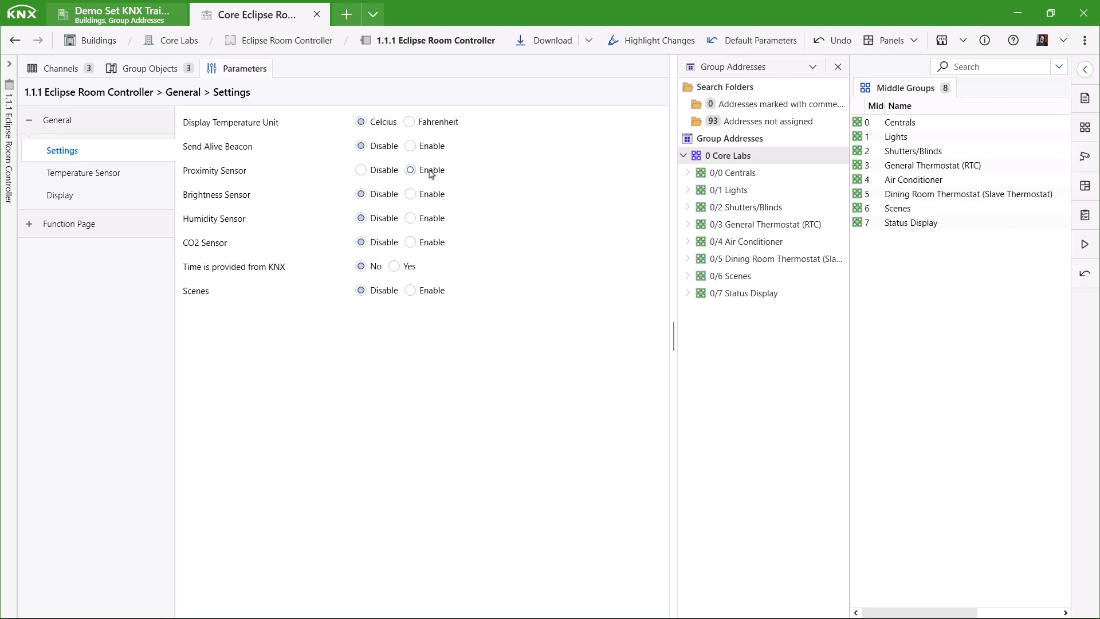
{"action": "left_click", "coordinate": [433, 219]}
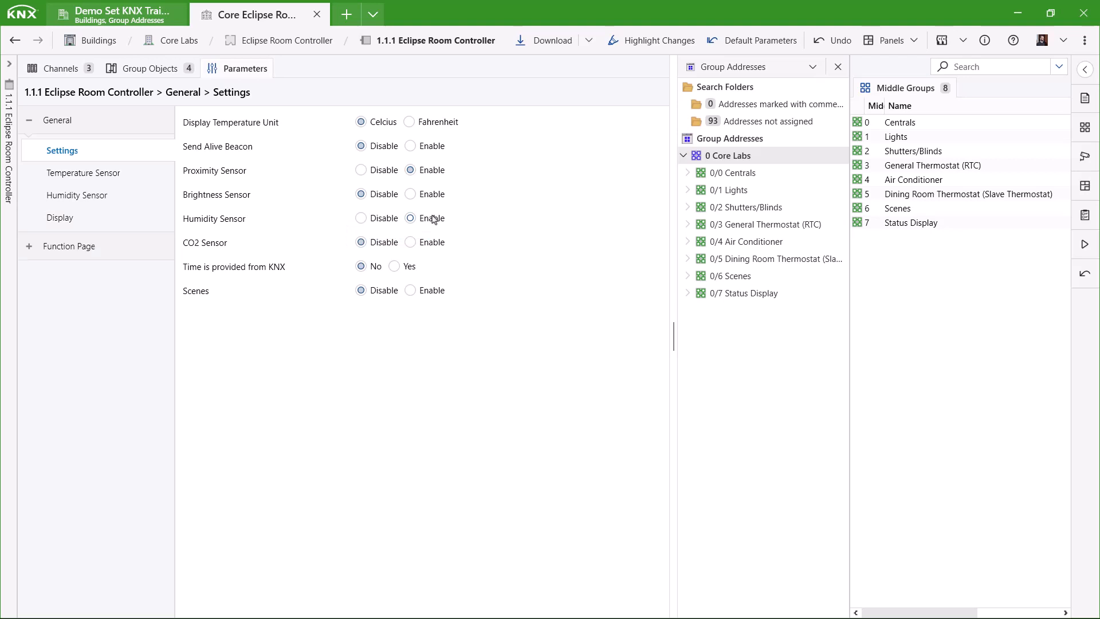
{"action": "left_click", "coordinate": [437, 243]}
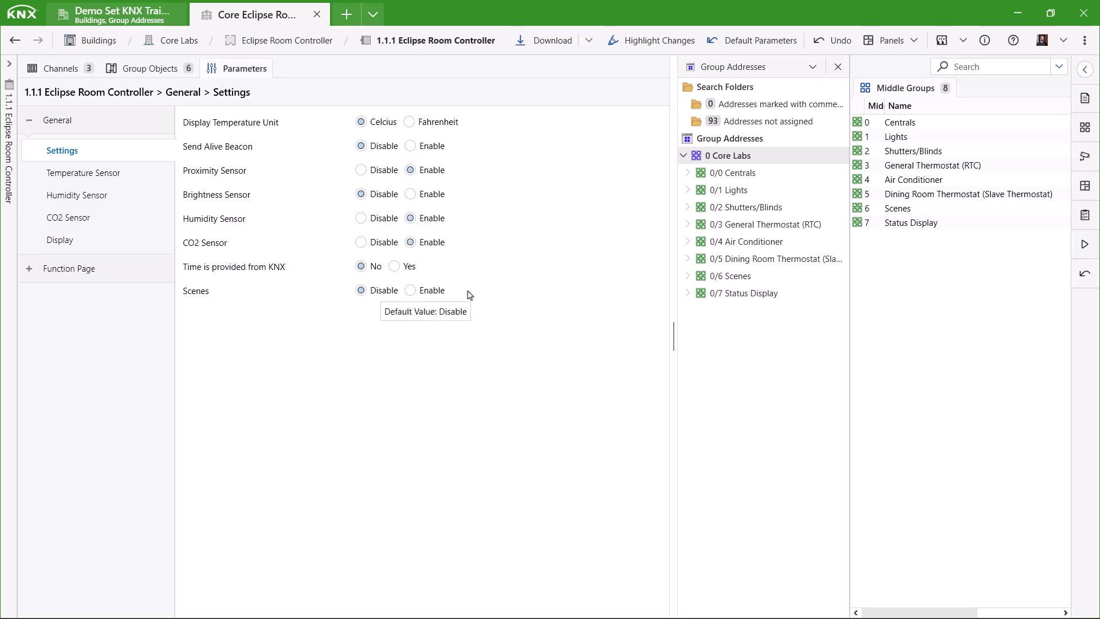
{"action": "left_click", "coordinate": [434, 292]}
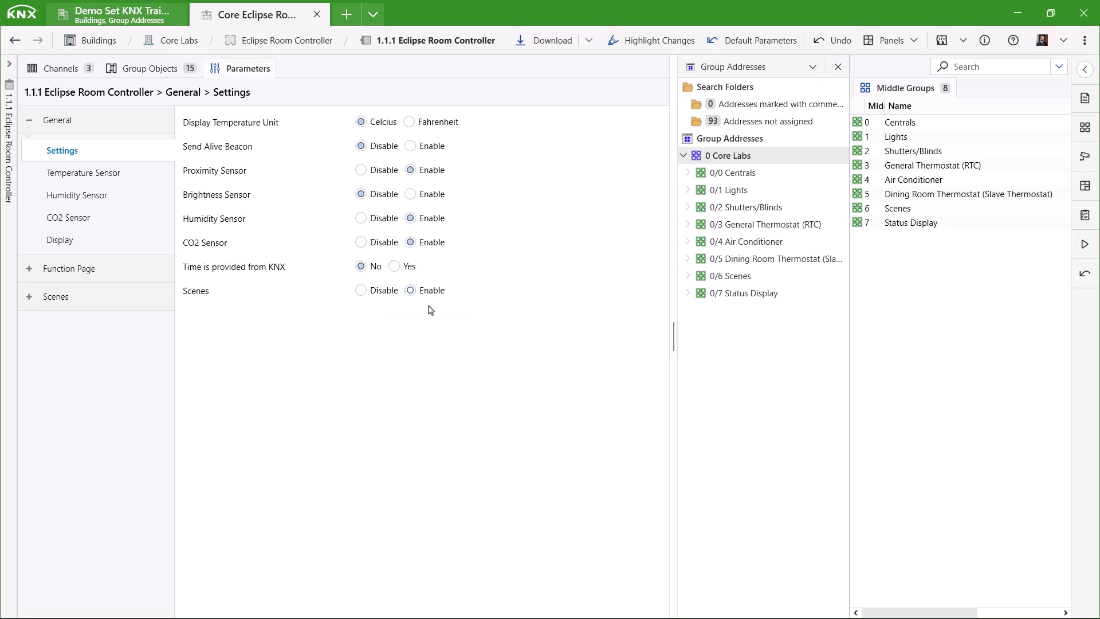
{"action": "left_click", "coordinate": [109, 172]}
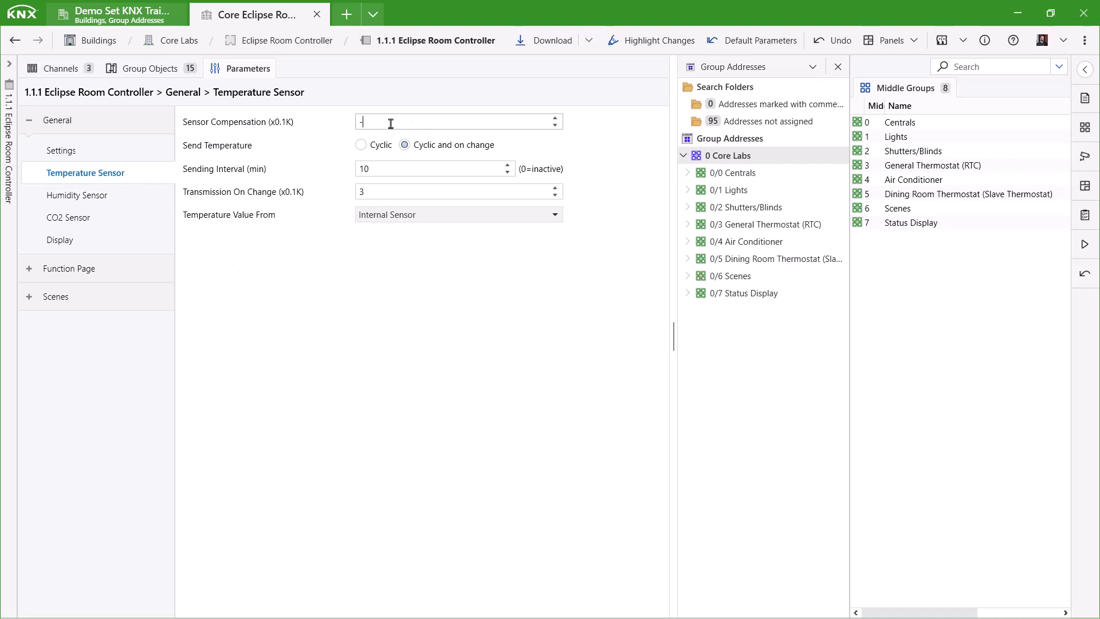
- Give the temperature sensor compensation -10, sending interval 20 min, transmission on change 2, and Internal Sensor source
{"action": "type", "text": "0"}
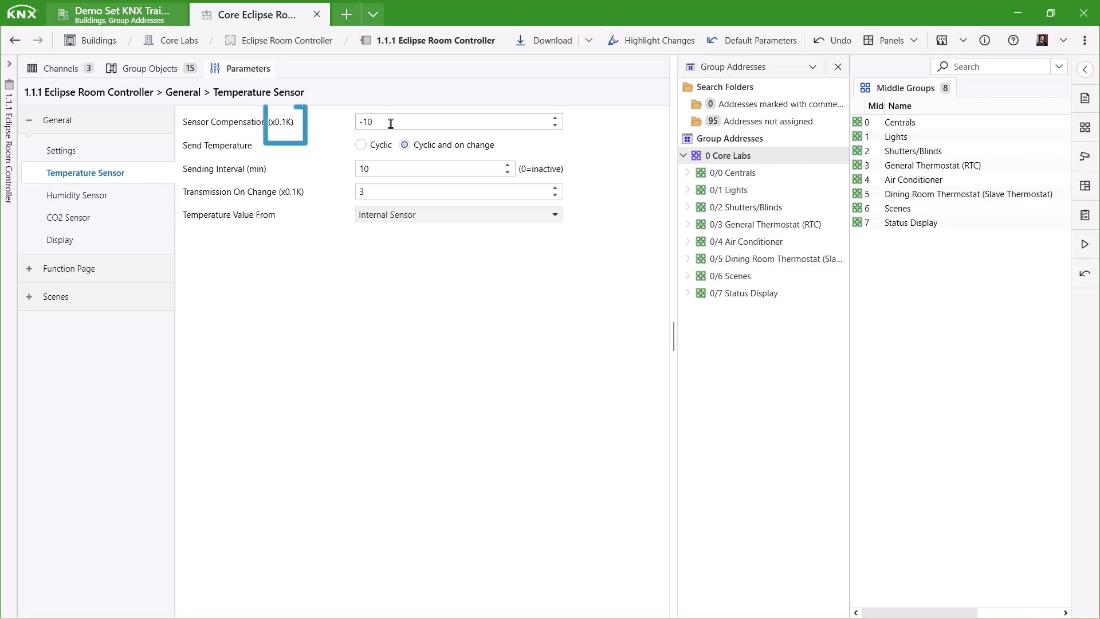
{"action": "left_click", "coordinate": [288, 115]}
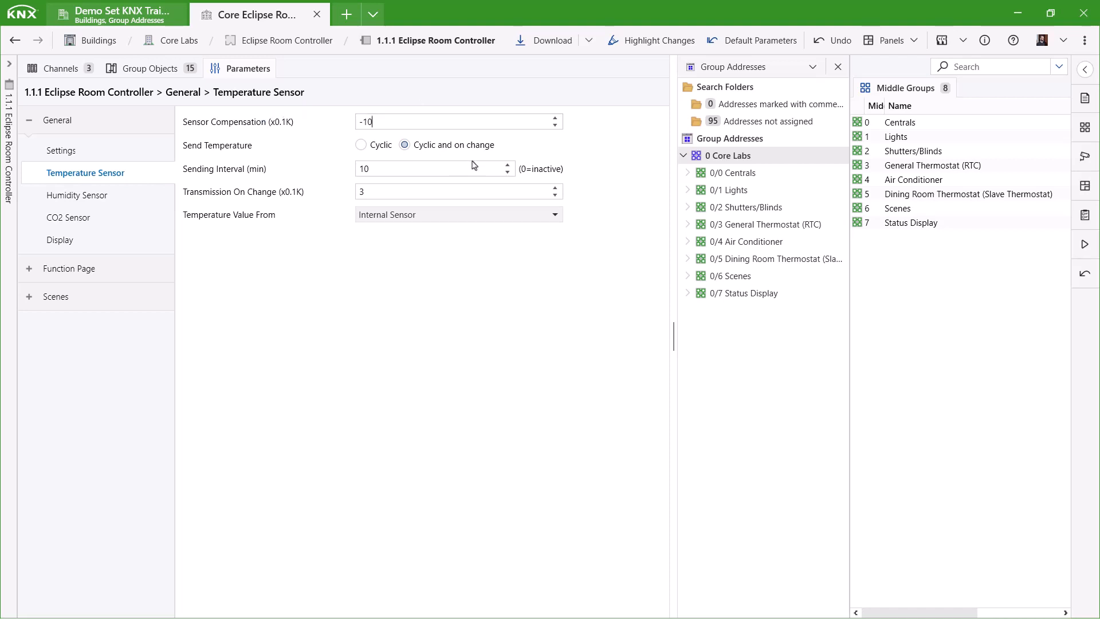
{"action": "left_click", "coordinate": [507, 166]}
{"action": "left_click", "coordinate": [507, 166]}
{"action": "left_click", "coordinate": [508, 166]}
{"action": "left_click", "coordinate": [507, 166]}
{"action": "left_click", "coordinate": [507, 166]}
{"action": "left_click", "coordinate": [507, 166]}
{"action": "left_click", "coordinate": [507, 166]}
{"action": "left_click", "coordinate": [507, 166]}
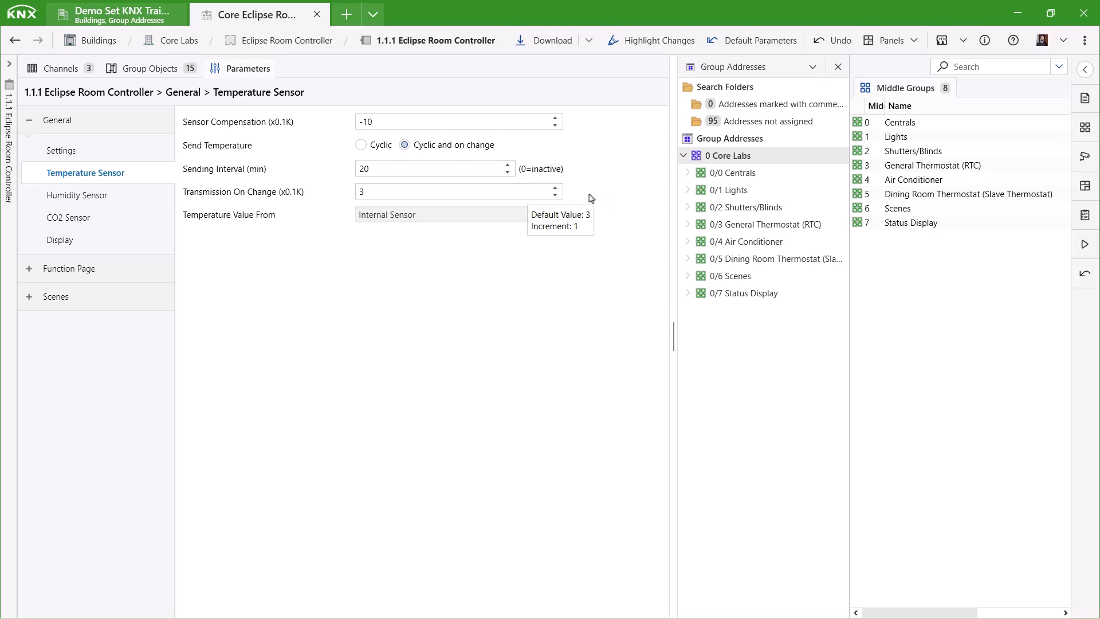
{"action": "left_click", "coordinate": [555, 196]}
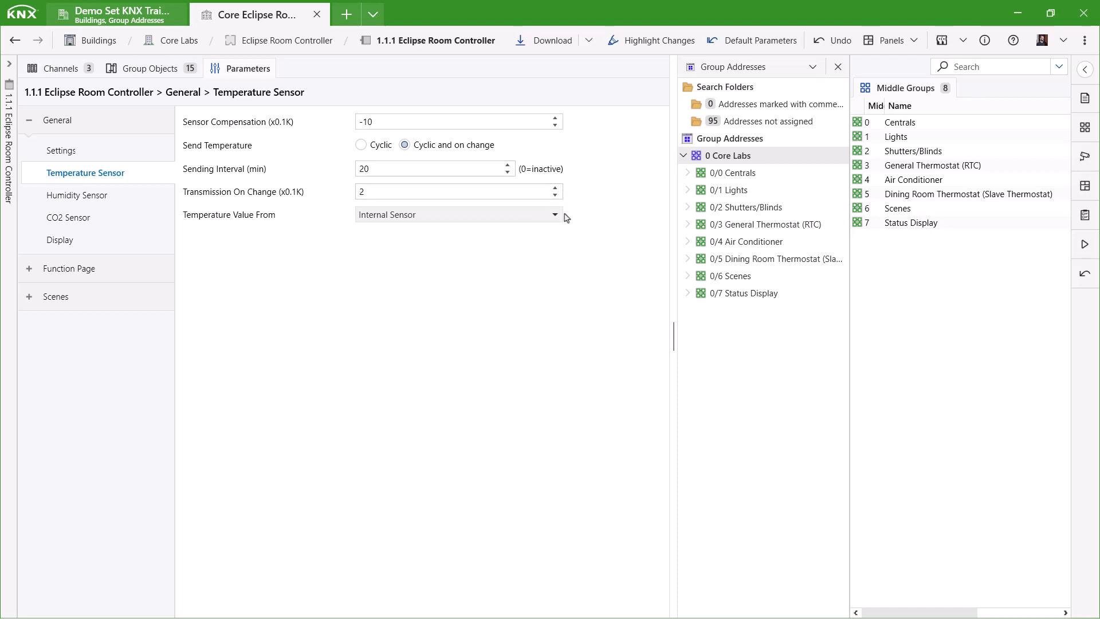
{"action": "left_click", "coordinate": [557, 216]}
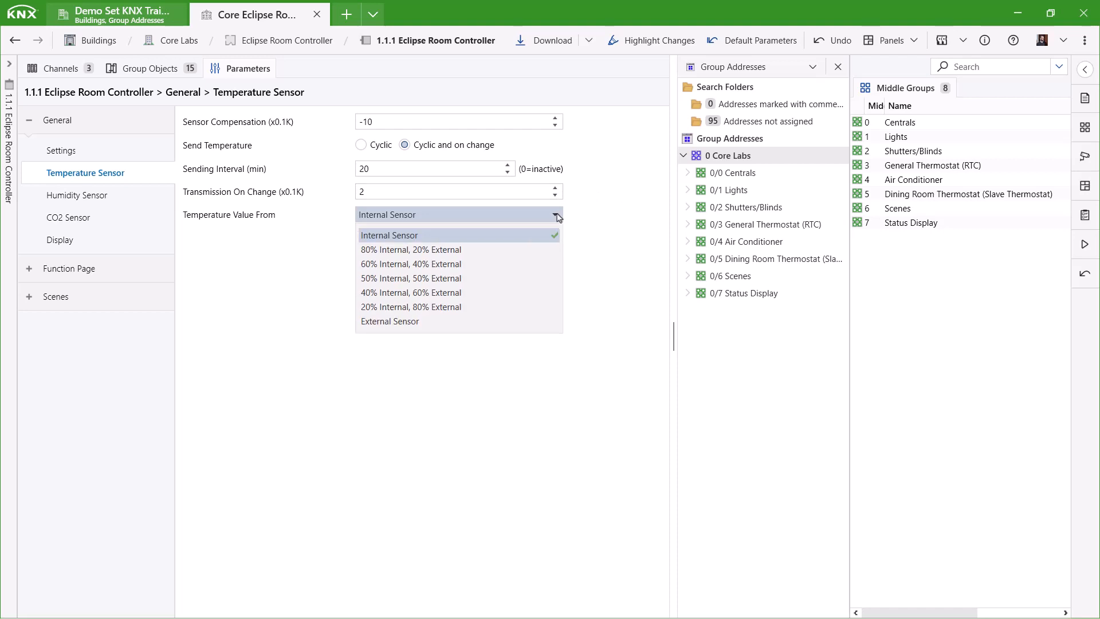
{"action": "left_click", "coordinate": [420, 236]}
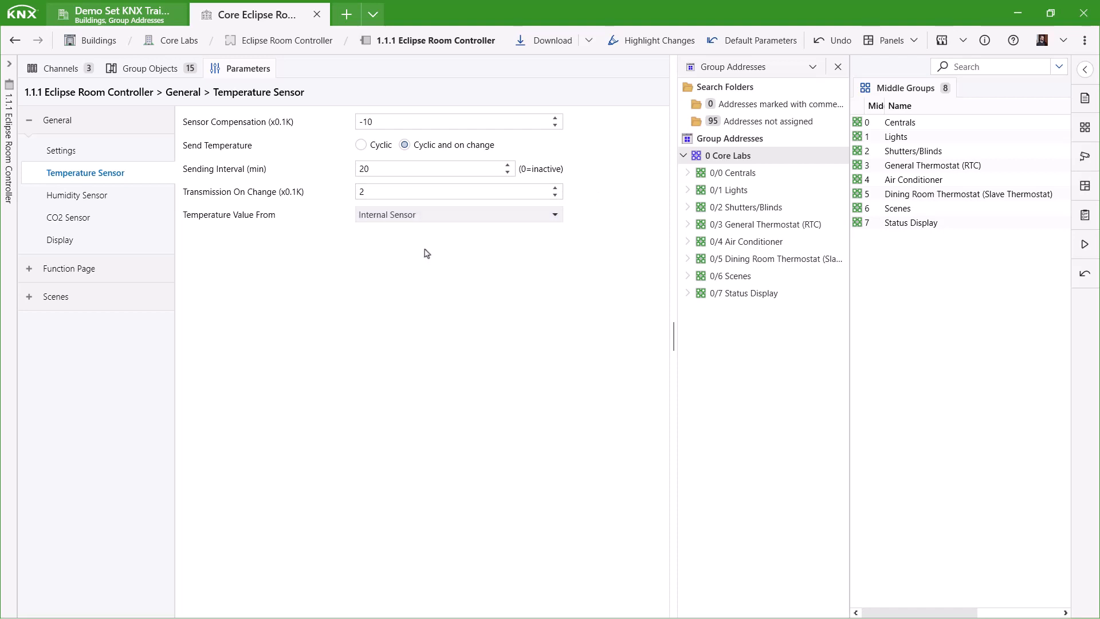
{"action": "left_click", "coordinate": [100, 196]}
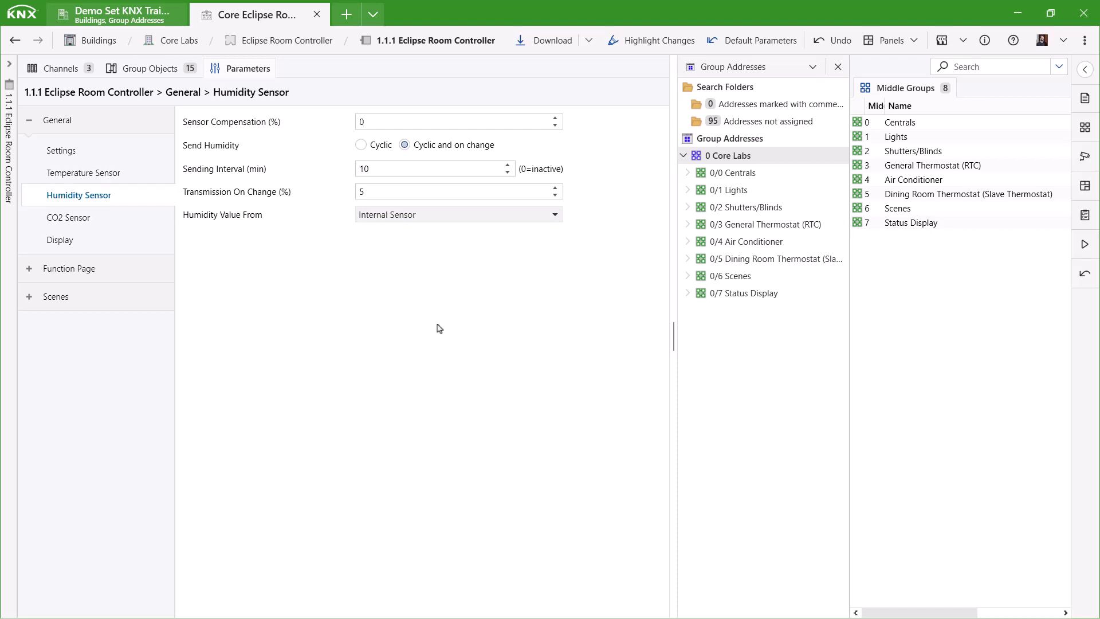
- Raise the humidity sensor Sending Interval to 20 minutes
{"action": "left_click", "coordinate": [506, 167]}
{"action": "left_click", "coordinate": [506, 166]}
{"action": "left_click", "coordinate": [506, 167]}
{"action": "left_click", "coordinate": [506, 166]}
{"action": "left_click", "coordinate": [506, 167]}
{"action": "left_click", "coordinate": [506, 167]}
{"action": "left_click", "coordinate": [508, 166]}
{"action": "left_click", "coordinate": [508, 166]}
{"action": "left_click", "coordinate": [507, 166]}
{"action": "left_click", "coordinate": [508, 166]}
- Set CO2 Sending Interval to 20 min, User Defined thresholds 600/700 ppm, and enable Poor Level Switching
{"action": "left_click", "coordinate": [107, 222]}
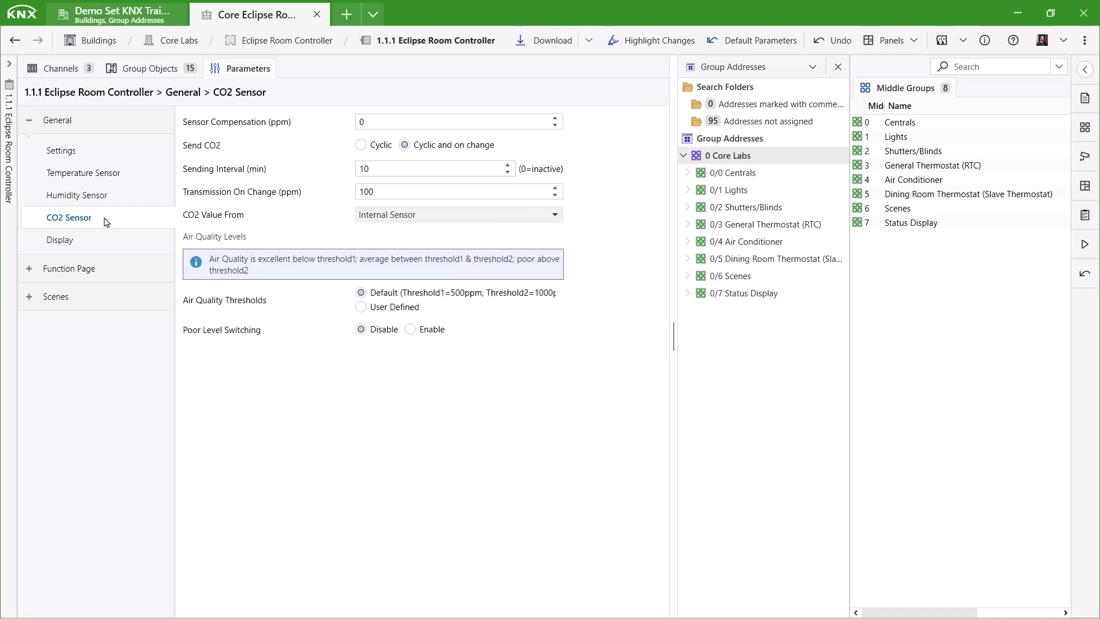
{"action": "double_click", "coordinate": [509, 166]}
{"action": "left_click", "coordinate": [508, 166]}
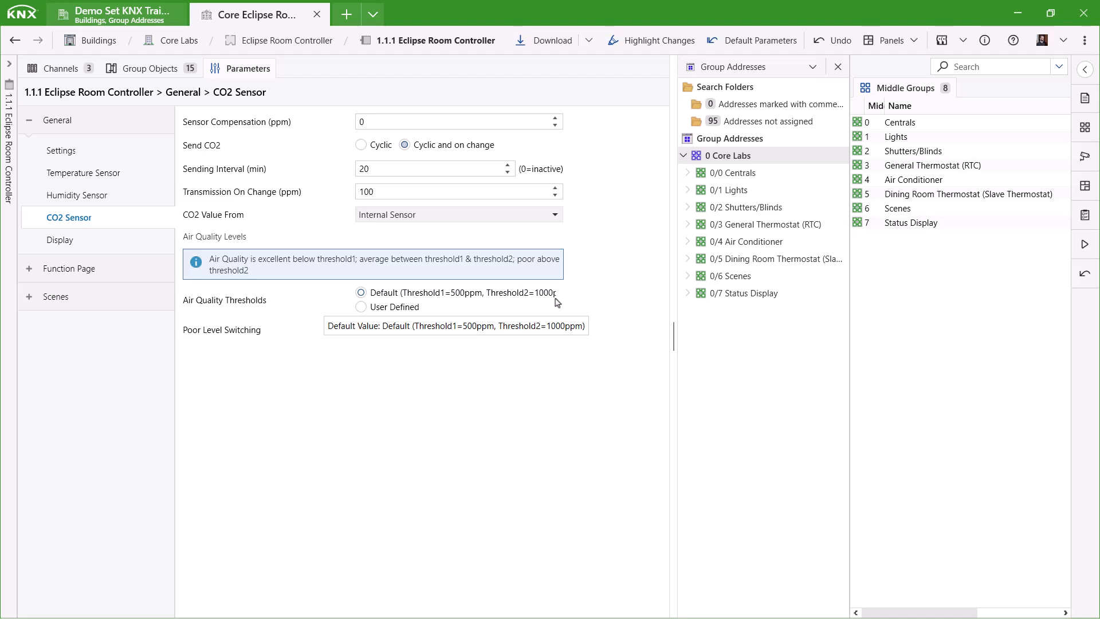
{"action": "left_click", "coordinate": [401, 310]}
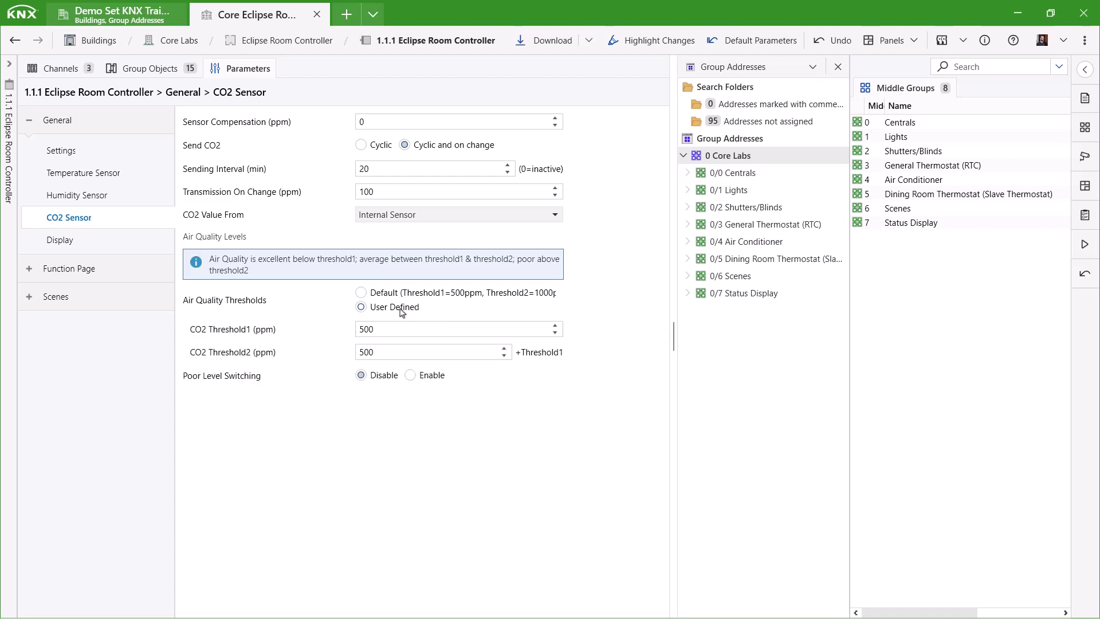
{"action": "left_click", "coordinate": [555, 325]}
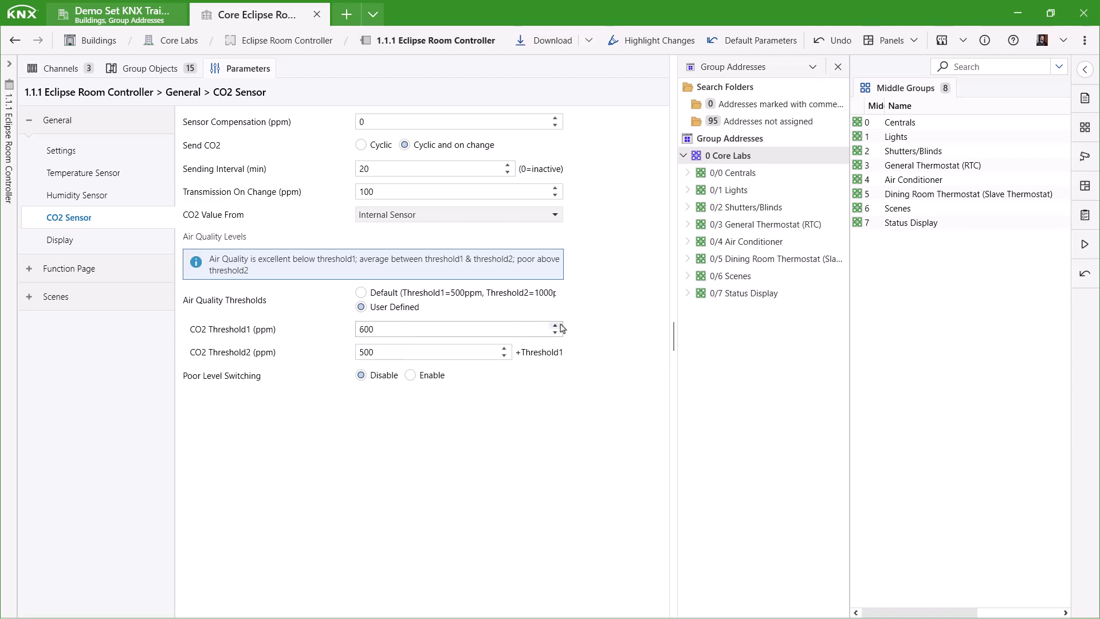
{"action": "left_click", "coordinate": [505, 348]}
{"action": "left_click", "coordinate": [504, 348]}
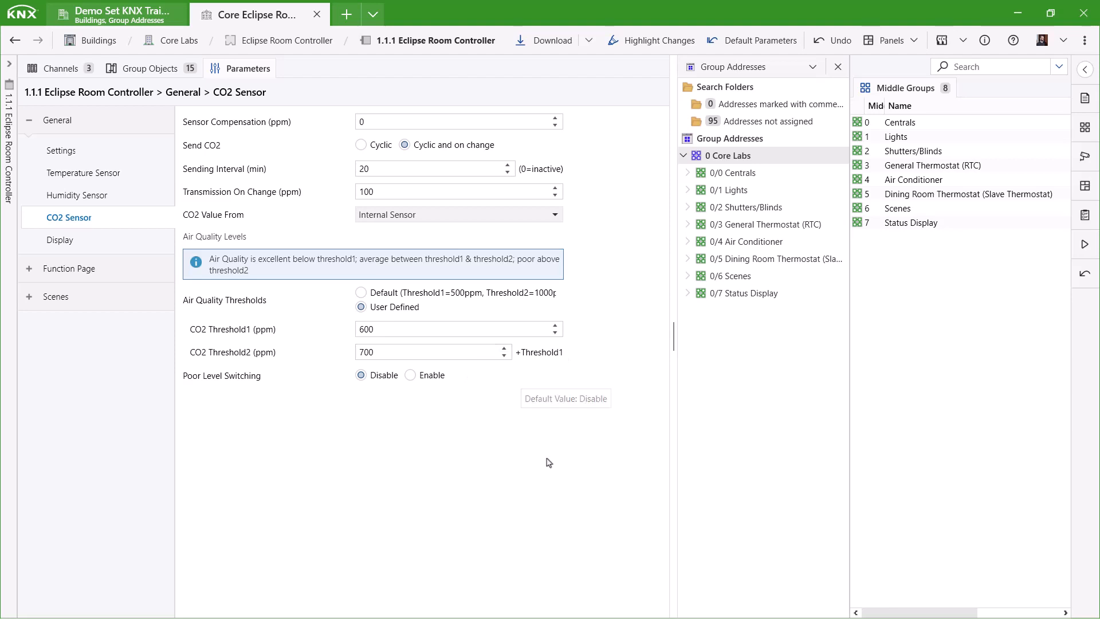
{"action": "left_click", "coordinate": [441, 378]}
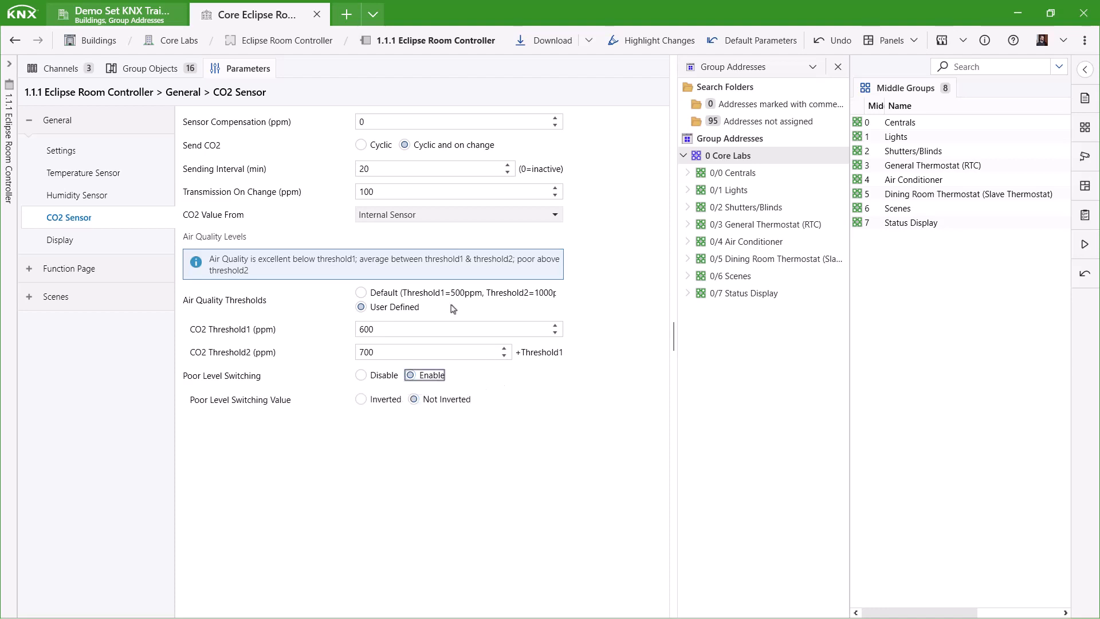
{"action": "left_click", "coordinate": [175, 70]}
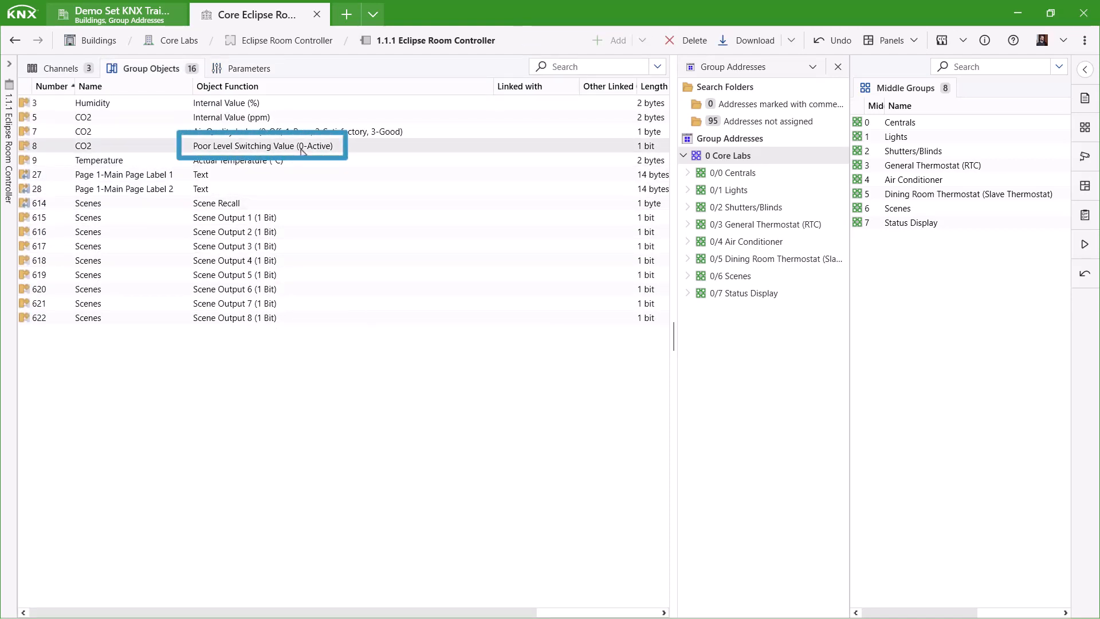
- Set the CO2 Poor Level Switching Value to Inverted
{"action": "left_click", "coordinate": [240, 68]}
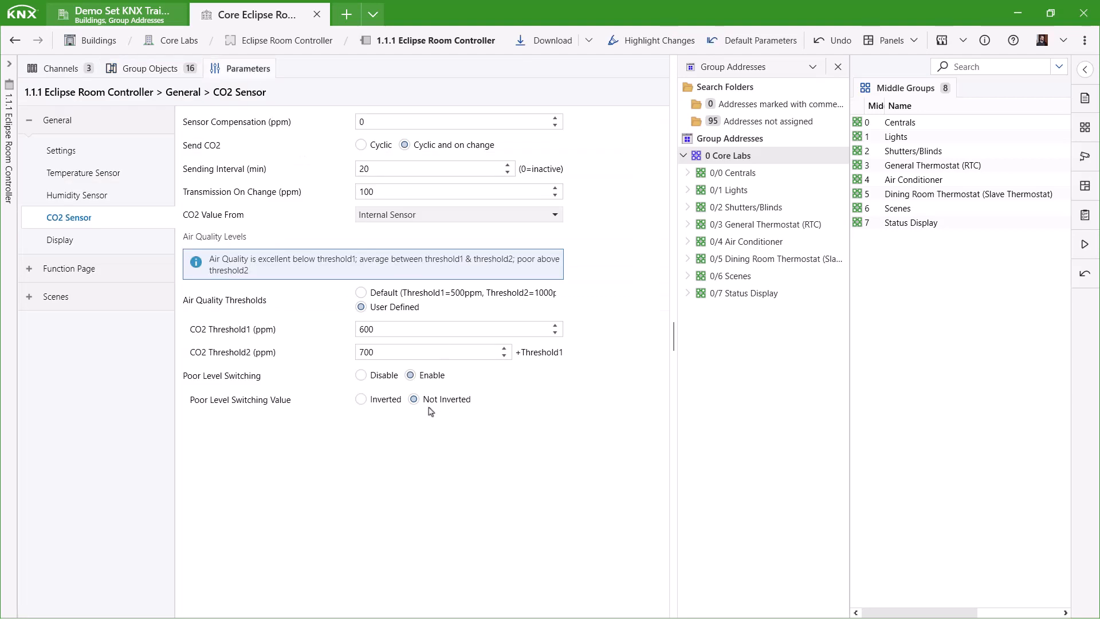
{"action": "left_click", "coordinate": [378, 404]}
{"action": "left_click", "coordinate": [148, 71]}
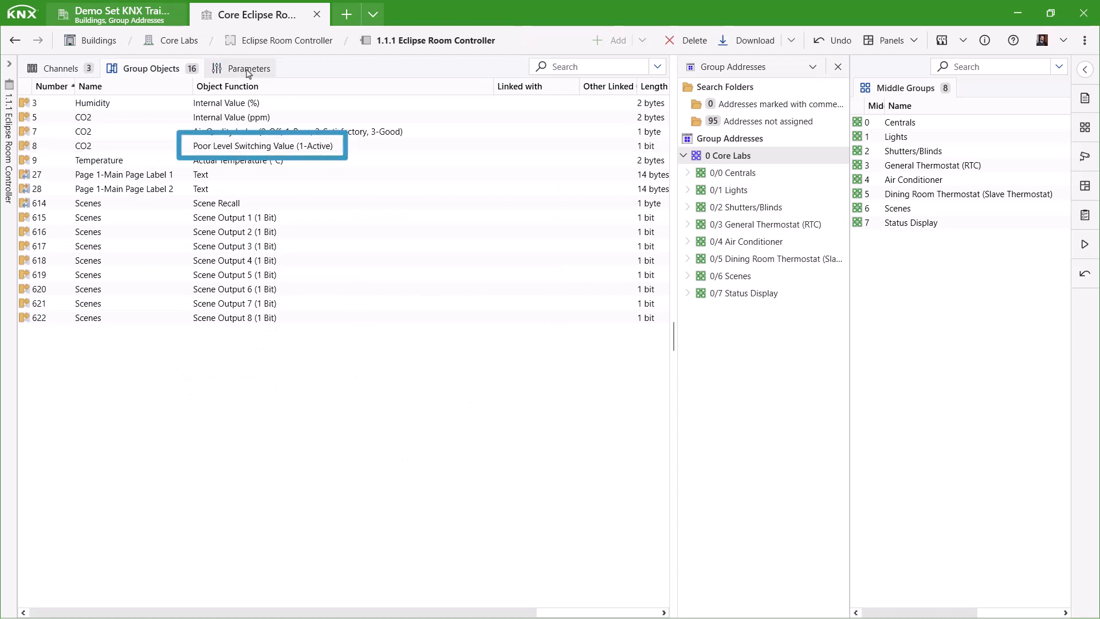
{"action": "left_click", "coordinate": [249, 71]}
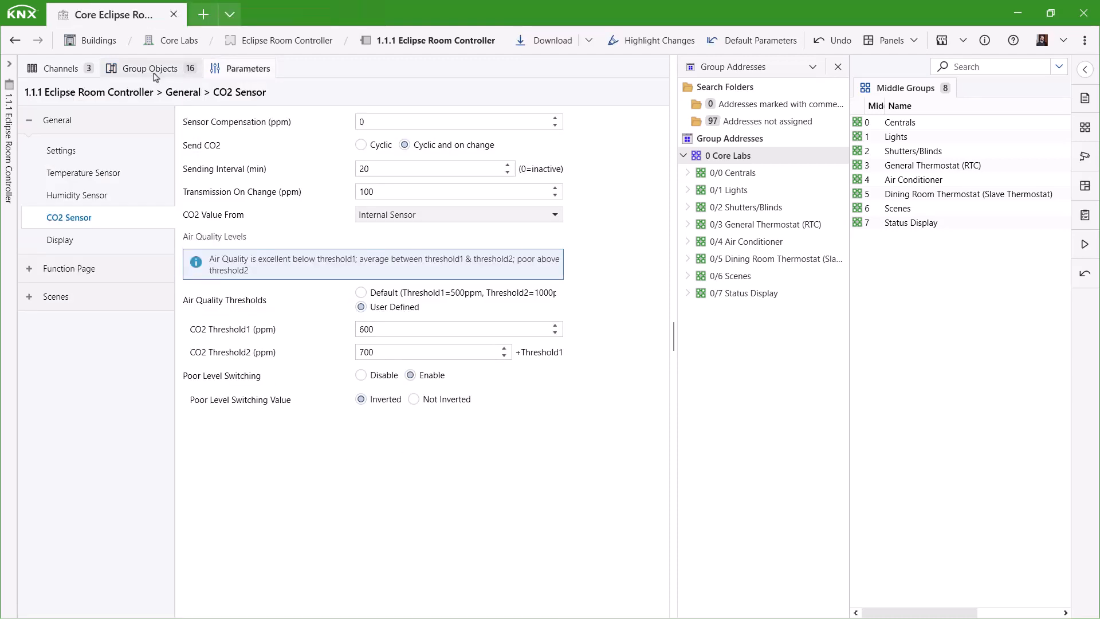
- Link Humidity, CO2, Air Quality, Temperature and poor-level objects to 0/7/2, 0/7/3, 0/7/8, 0/3/0, 0/0/11
{"action": "left_click", "coordinate": [155, 72]}
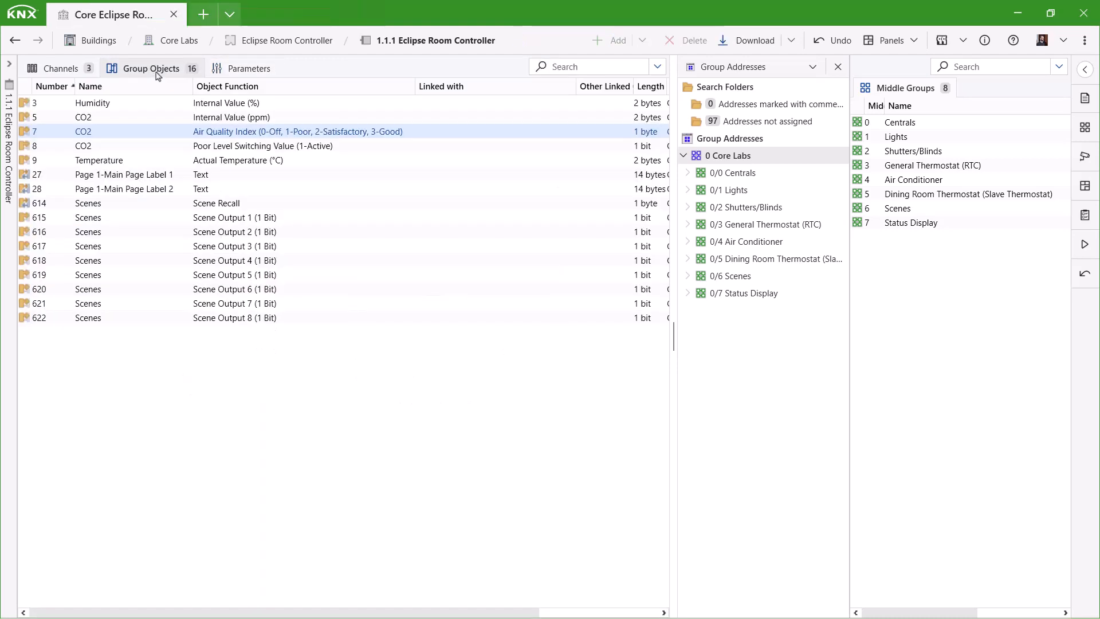
{"action": "left_click", "coordinate": [740, 293]}
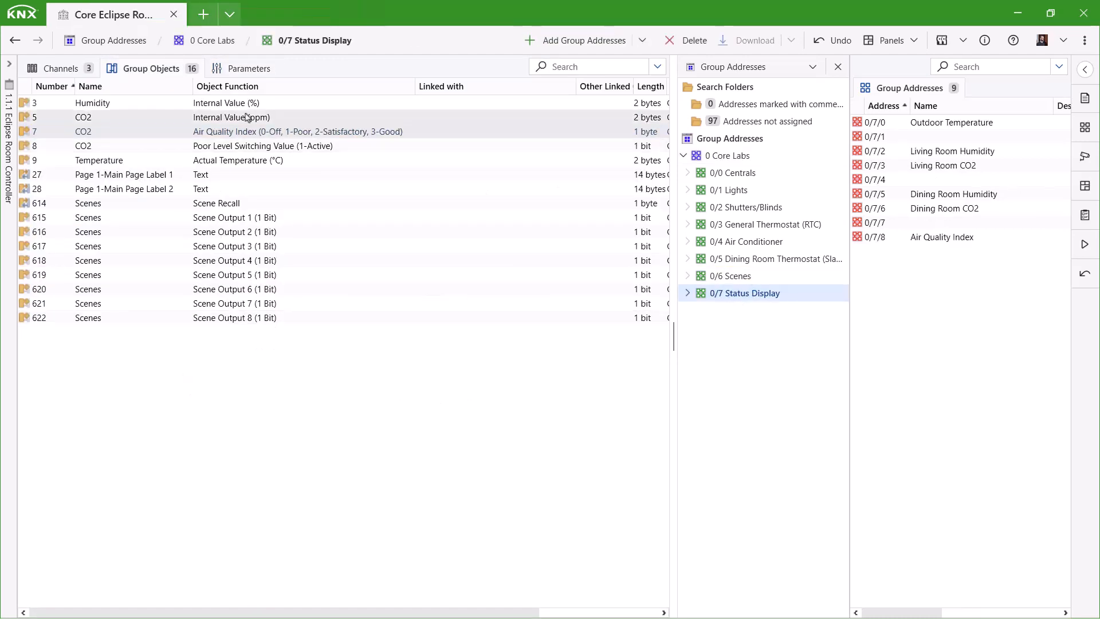
{"action": "left_click_drag", "start_coordinate": [247, 105], "coordinate": [911, 152]}
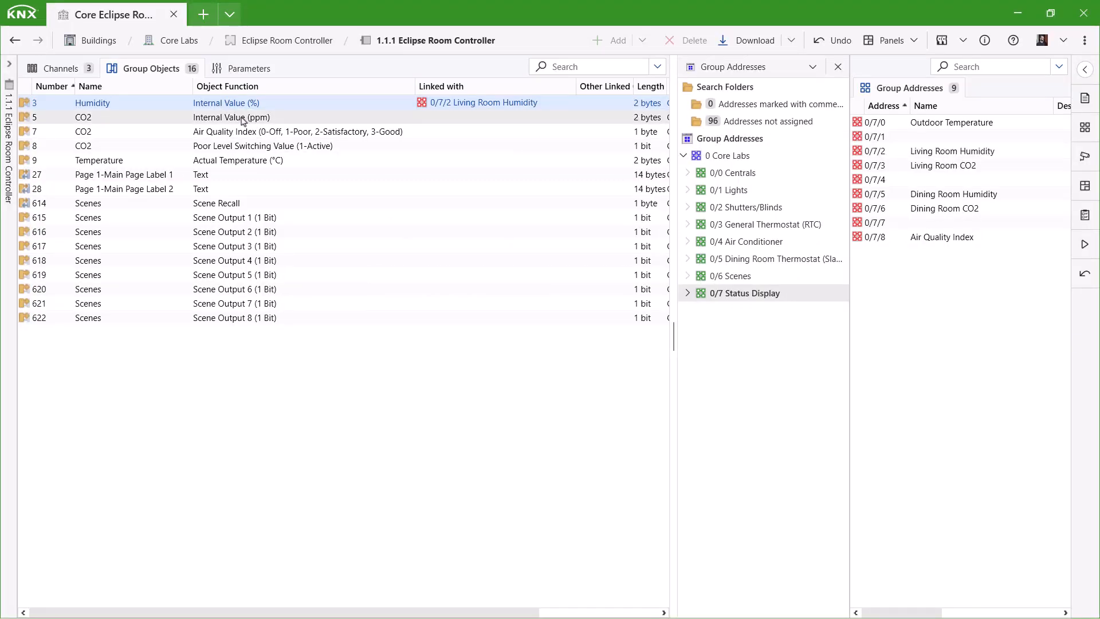
{"action": "left_click_drag", "start_coordinate": [243, 121], "coordinate": [955, 167]}
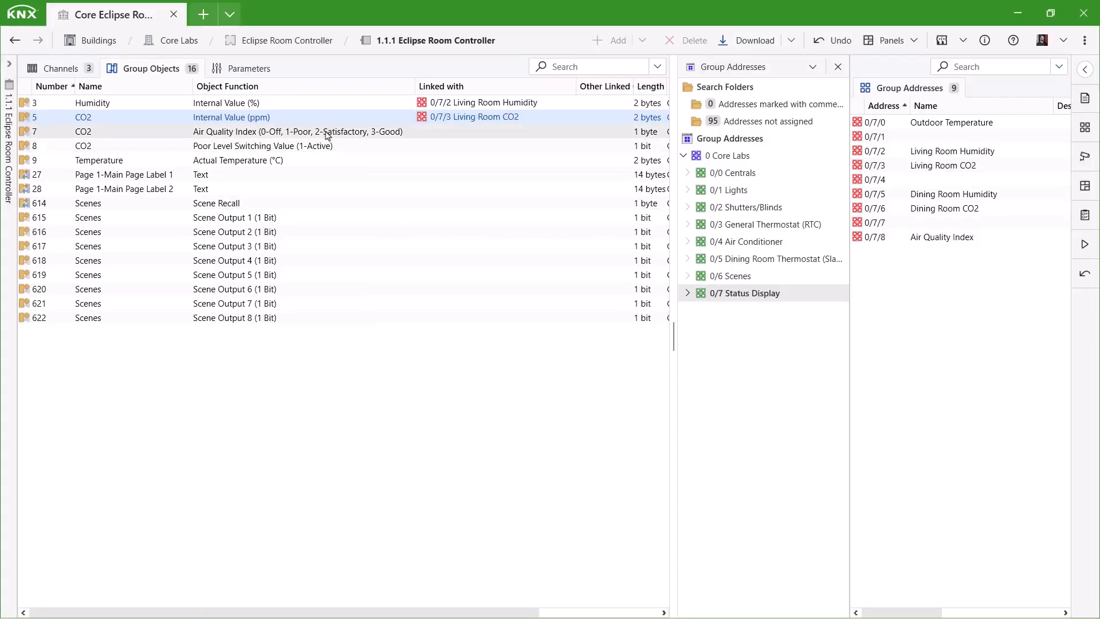
{"action": "left_click_drag", "start_coordinate": [348, 137], "coordinate": [940, 238]}
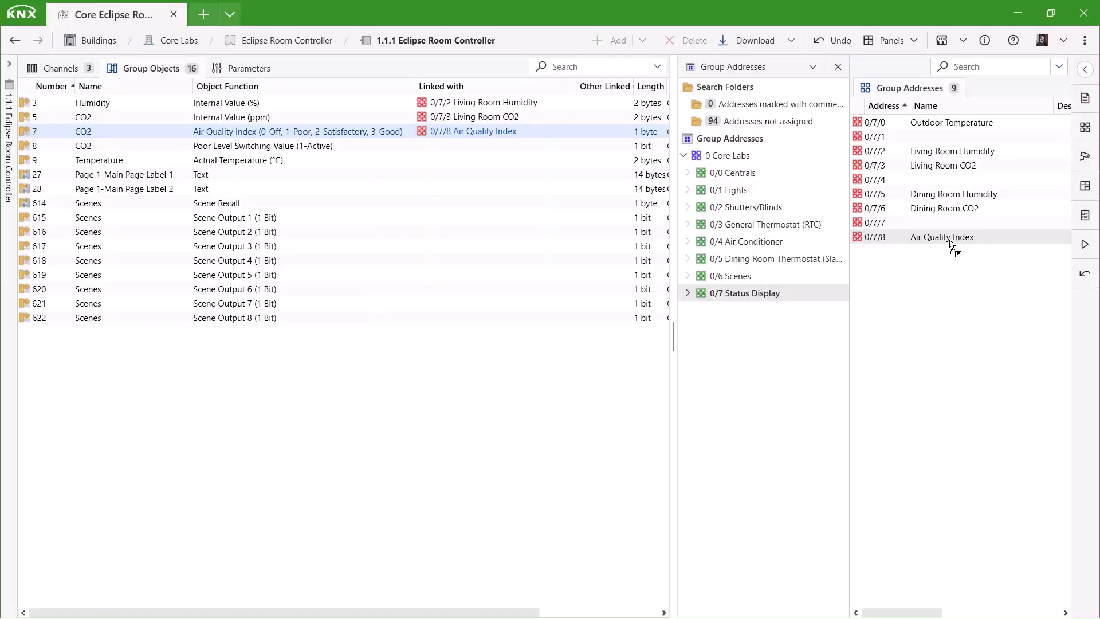
{"action": "left_click", "coordinate": [768, 225]}
{"action": "left_click_drag", "start_coordinate": [218, 168], "coordinate": [886, 122]}
{"action": "left_click", "coordinate": [344, 146]}
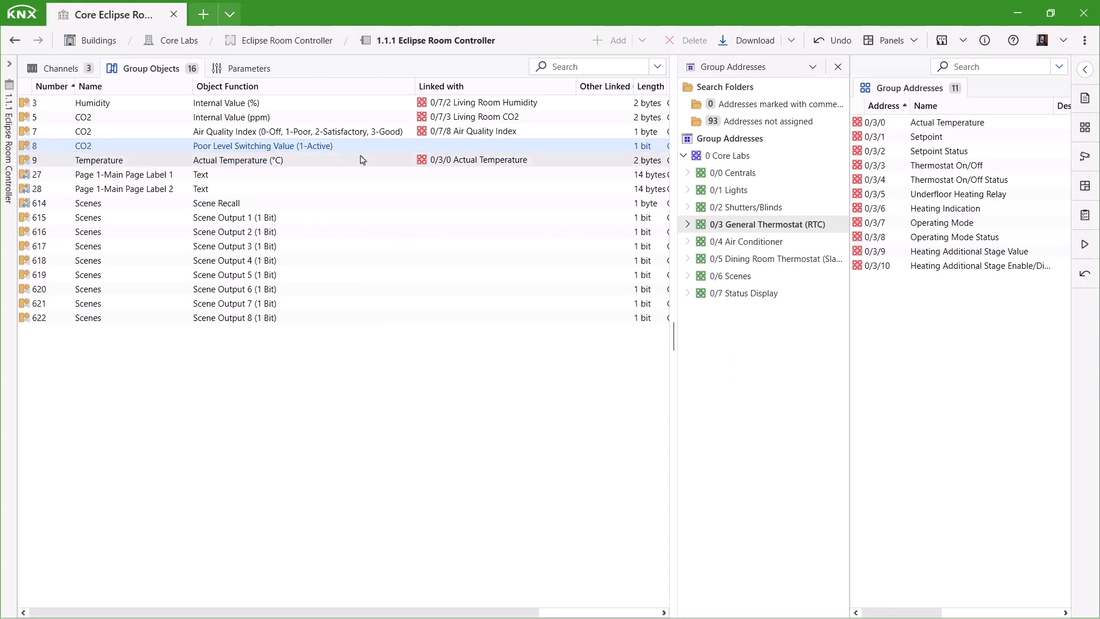
{"action": "left_click", "coordinate": [754, 173]}
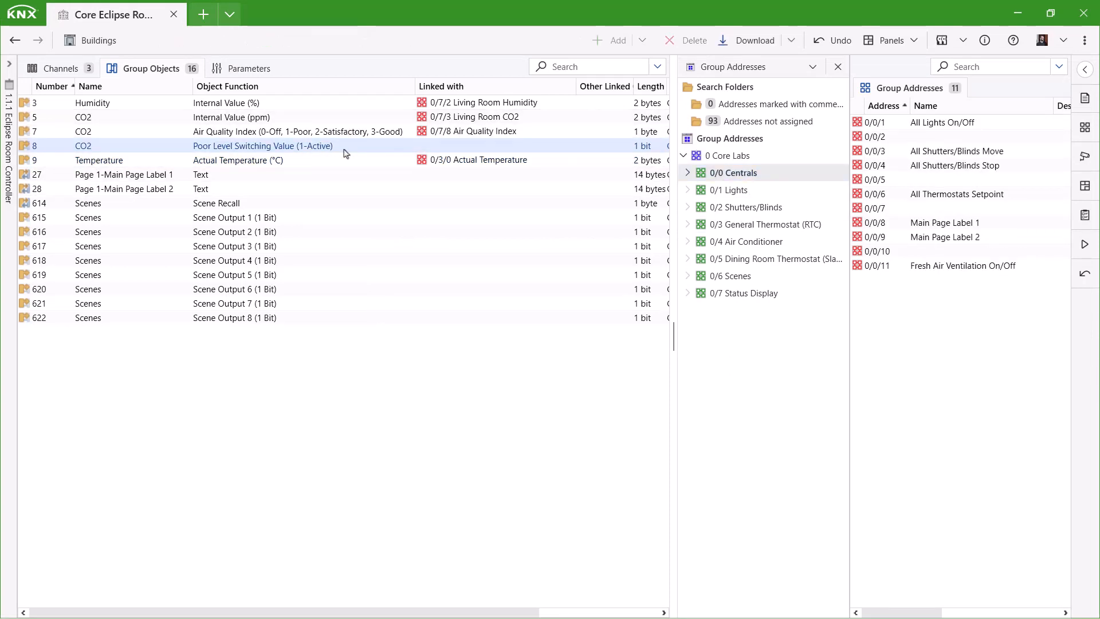
{"action": "left_click_drag", "start_coordinate": [344, 147], "coordinate": [974, 265]}
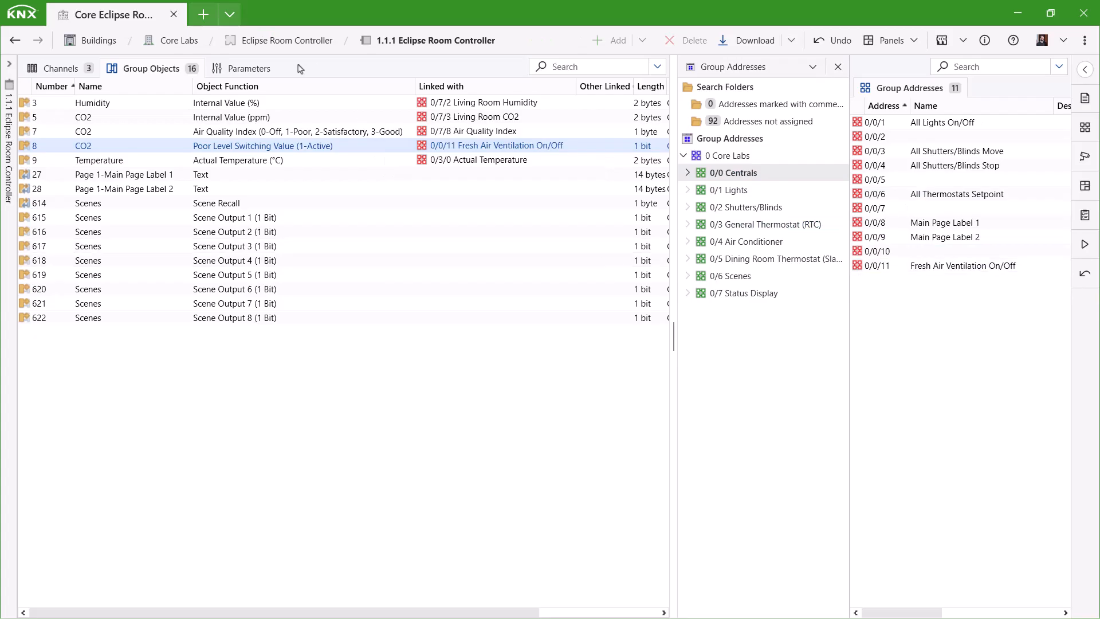
{"action": "left_click", "coordinate": [248, 68]}
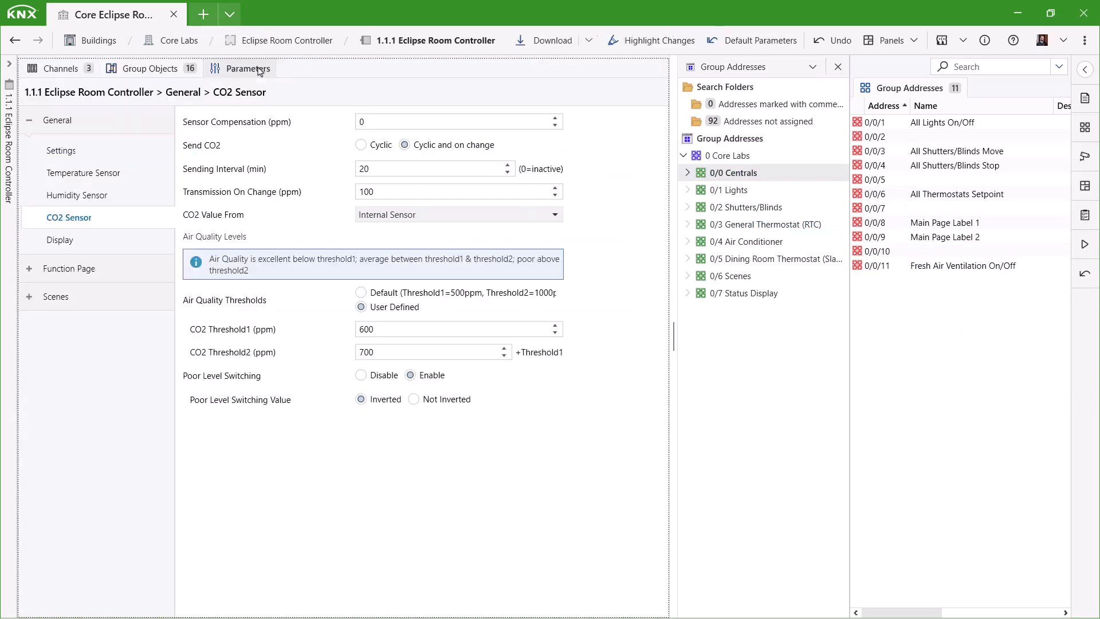
- Set Screen saver time to 60 s and enable Password for settings with a new 4-digit password
{"action": "left_click", "coordinate": [61, 240]}
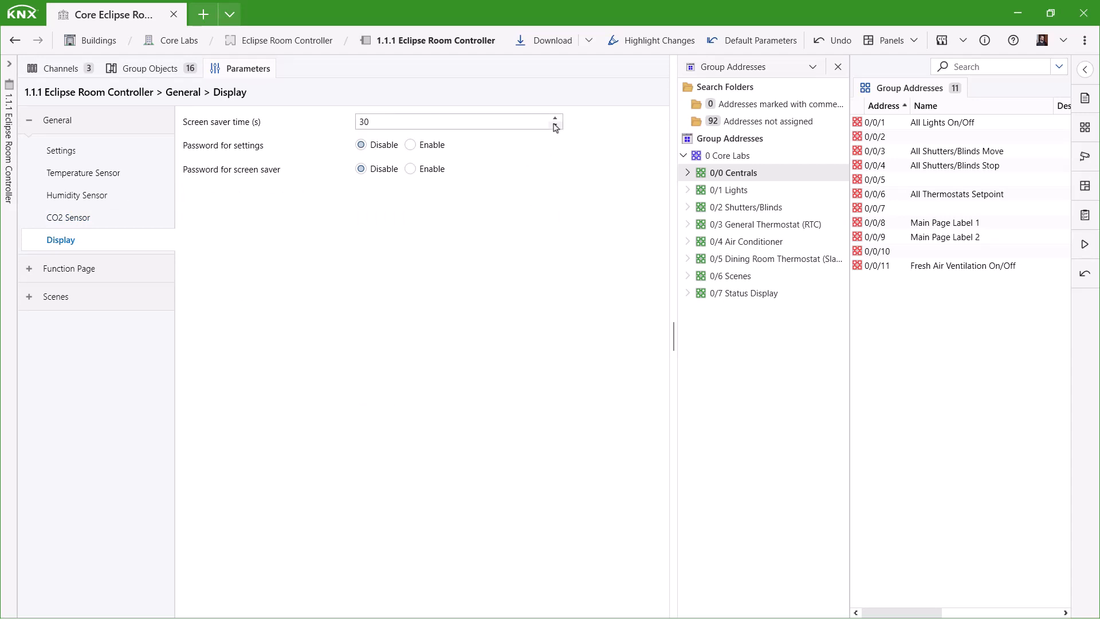
{"action": "double_click", "coordinate": [504, 126]}
{"action": "type", "text": "6"}
{"action": "left_click", "coordinate": [429, 150]}
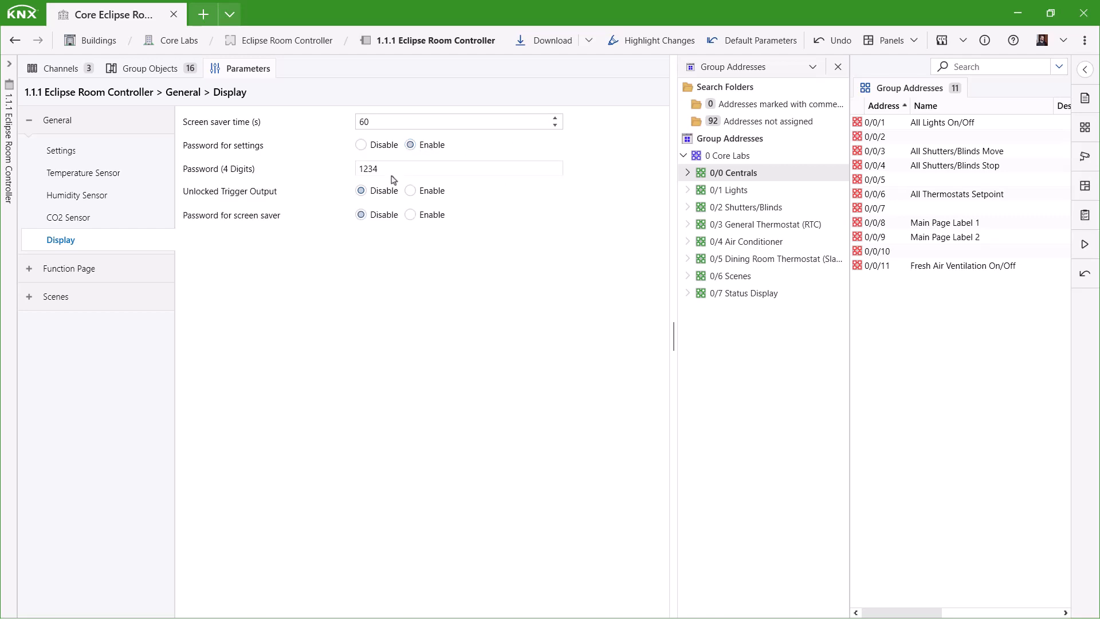
{"action": "left_click_drag", "start_coordinate": [388, 170], "coordinate": [307, 174]}
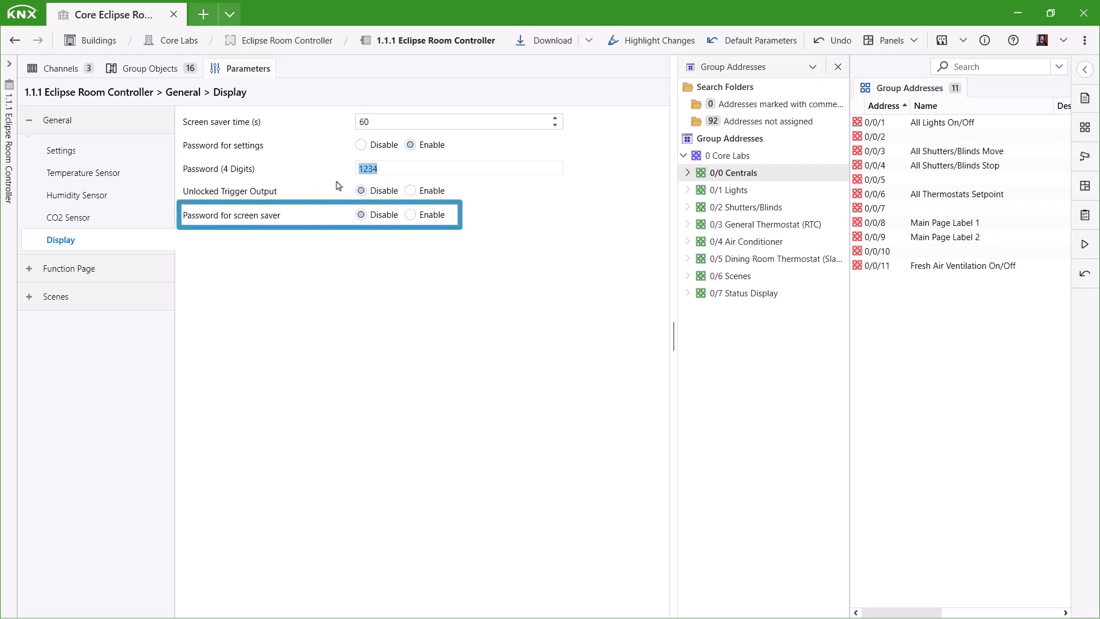
{"action": "type", "text": "4321"}
{"action": "left_click", "coordinate": [66, 268]}
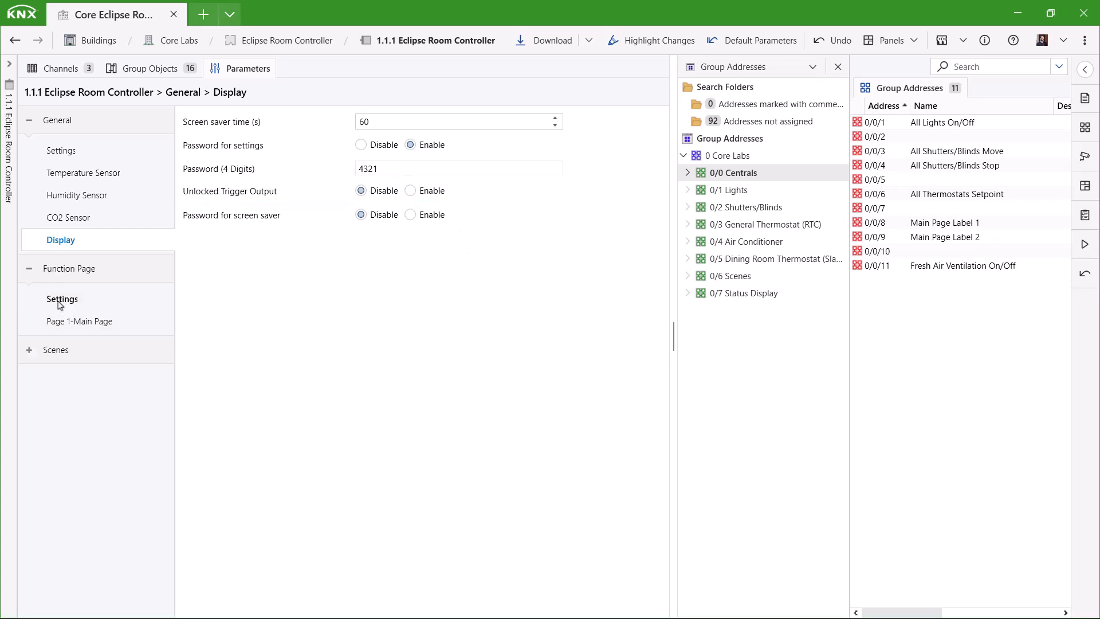
- Enter the Page 1-Main Page description starting with 'H' and choose the Home Page icon
{"action": "left_click", "coordinate": [60, 300]}
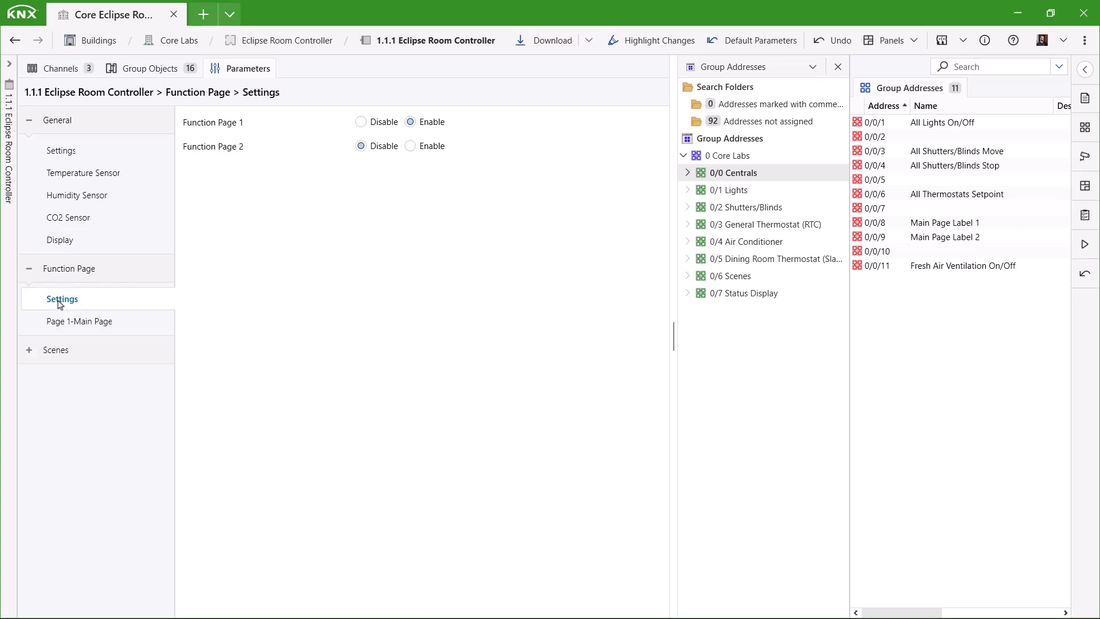
{"action": "left_click", "coordinate": [80, 321]}
{"action": "left_click", "coordinate": [368, 123]}
{"action": "type", "text": "Home Page"}
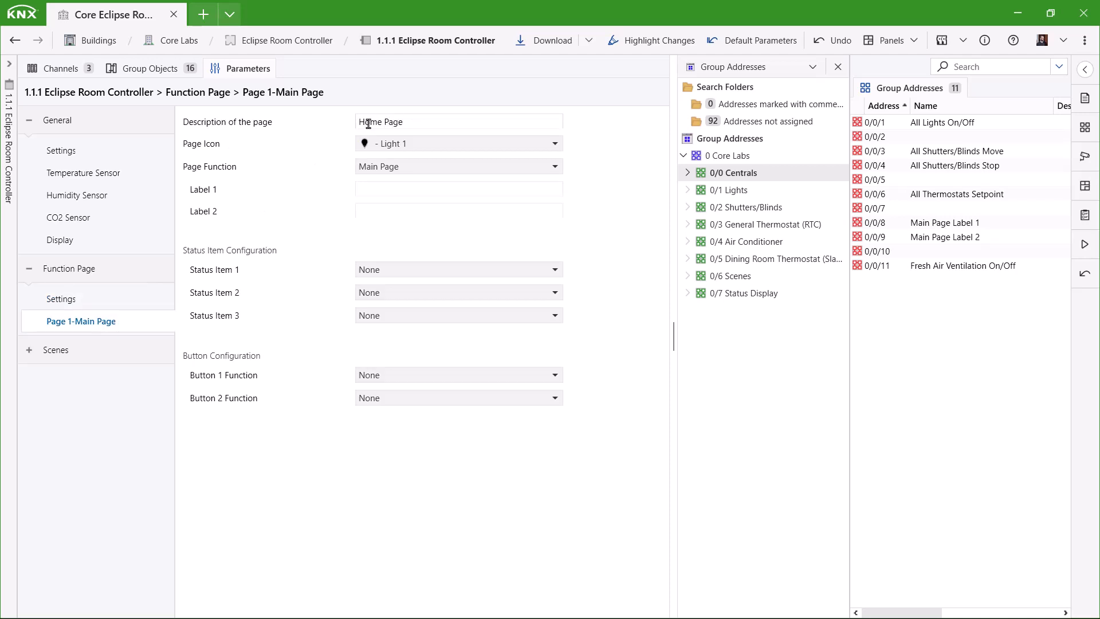
{"action": "left_click", "coordinate": [391, 145]}
{"action": "scroll", "coordinate": [396, 240], "scroll_direction": "down", "scroll_amount": 6}
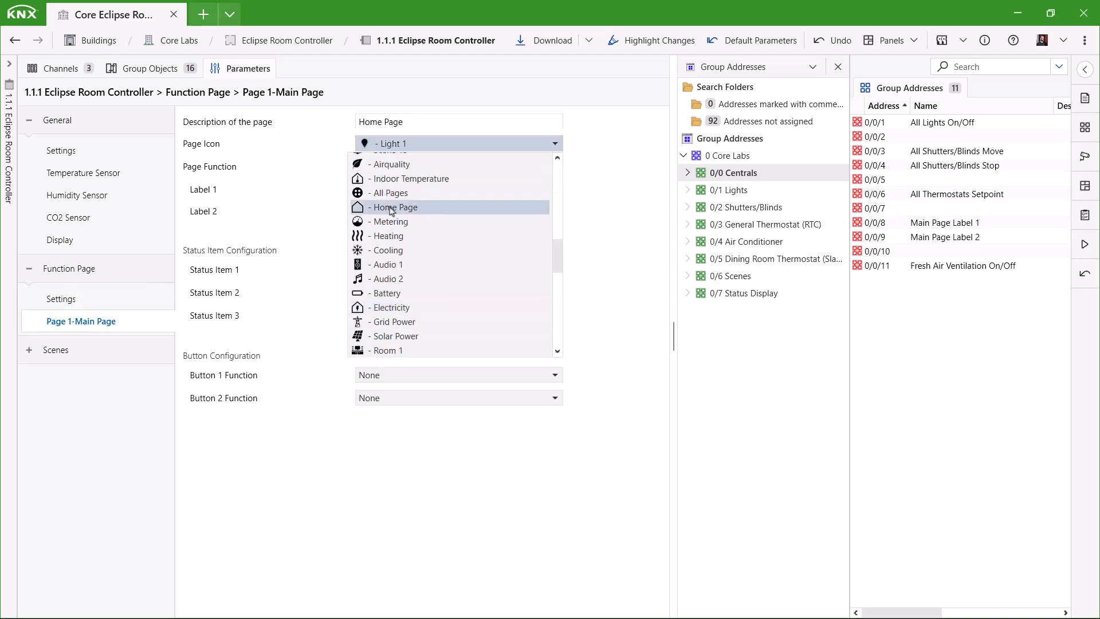
{"action": "left_click", "coordinate": [395, 277]}
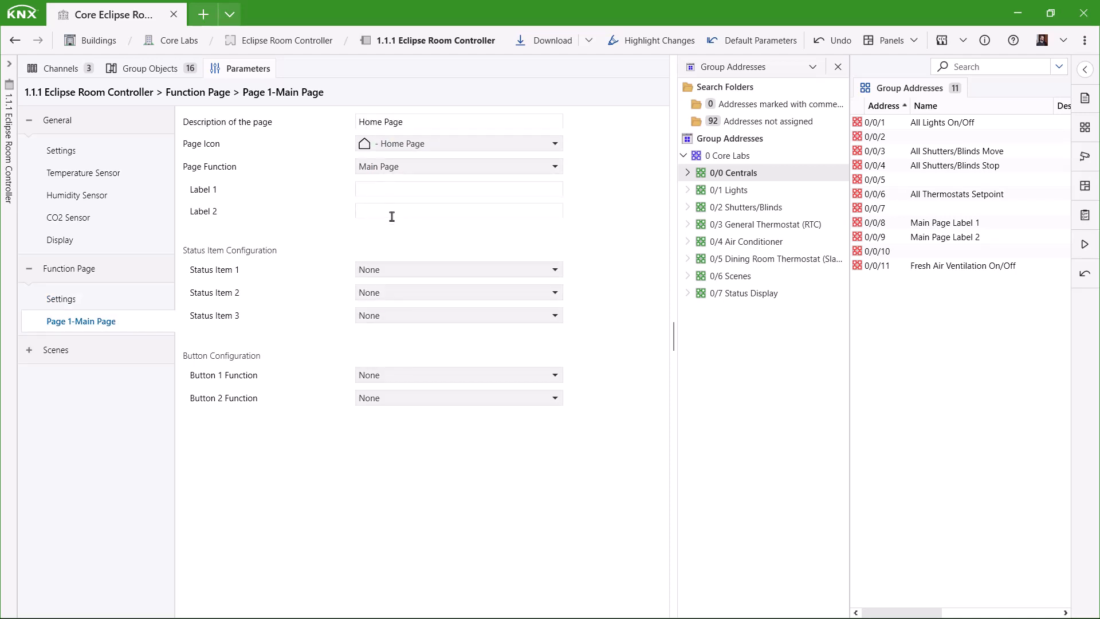
- Show Temperature, Humidity and Air Quality as status items 1, 2 and 3
{"action": "left_click", "coordinate": [401, 269]}
{"action": "left_click", "coordinate": [401, 303]}
{"action": "left_click", "coordinate": [400, 338]}
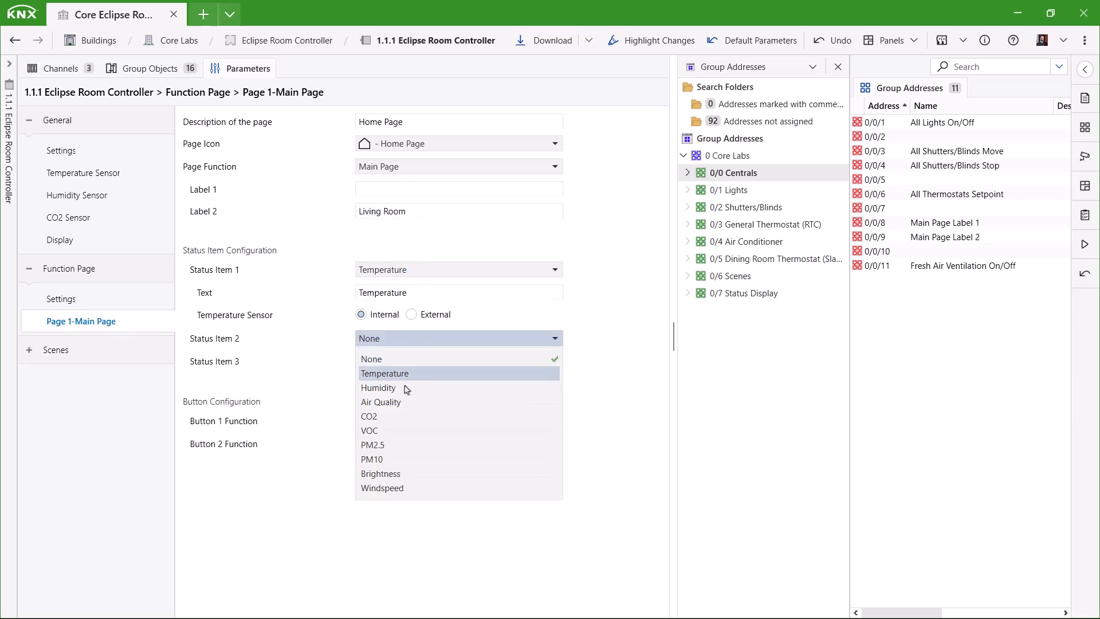
{"action": "left_click", "coordinate": [406, 388]}
{"action": "left_click", "coordinate": [408, 407]}
{"action": "left_click", "coordinate": [424, 473]}
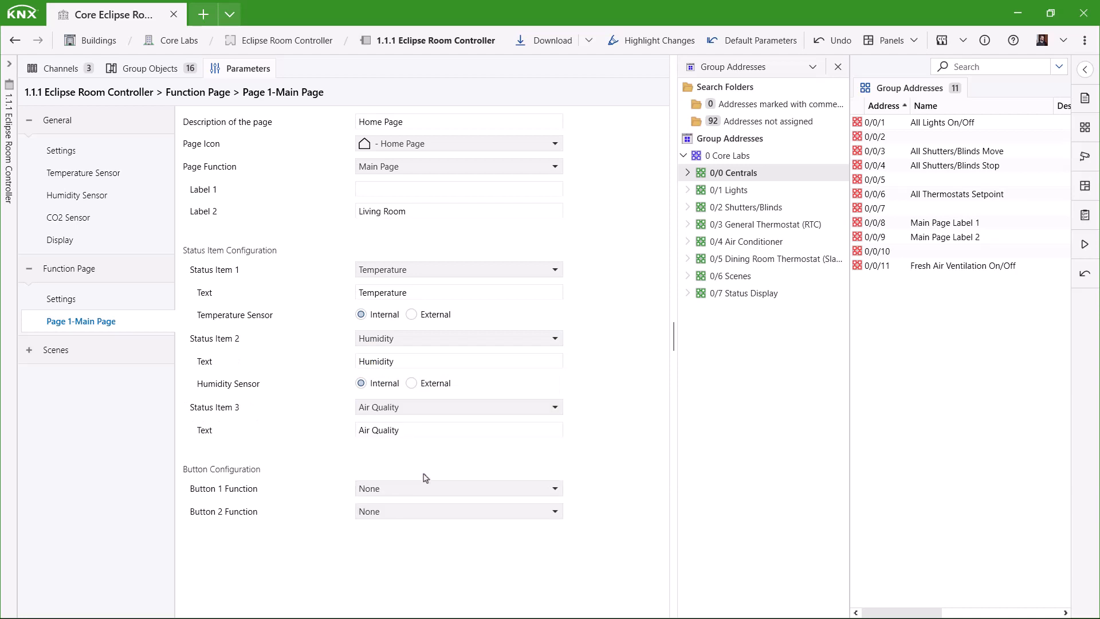
- Make button 1 a 1 Byte Scene Control with the Scene 3 icon and text 'Enter Room'
{"action": "left_click", "coordinate": [426, 492]}
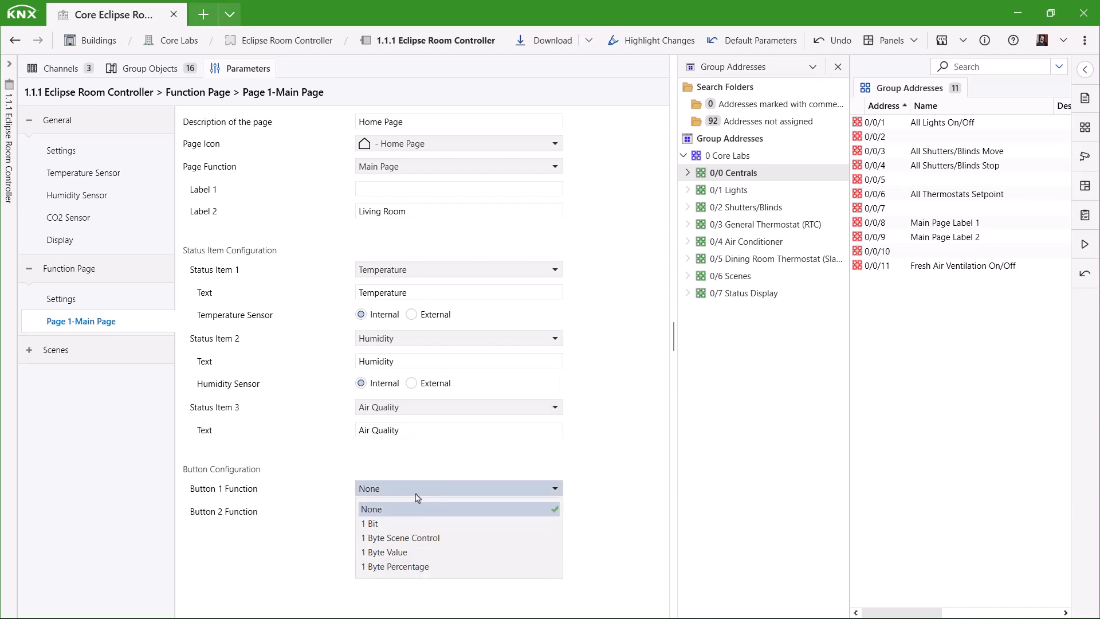
{"action": "left_click", "coordinate": [429, 538]}
{"action": "left_click", "coordinate": [419, 534]}
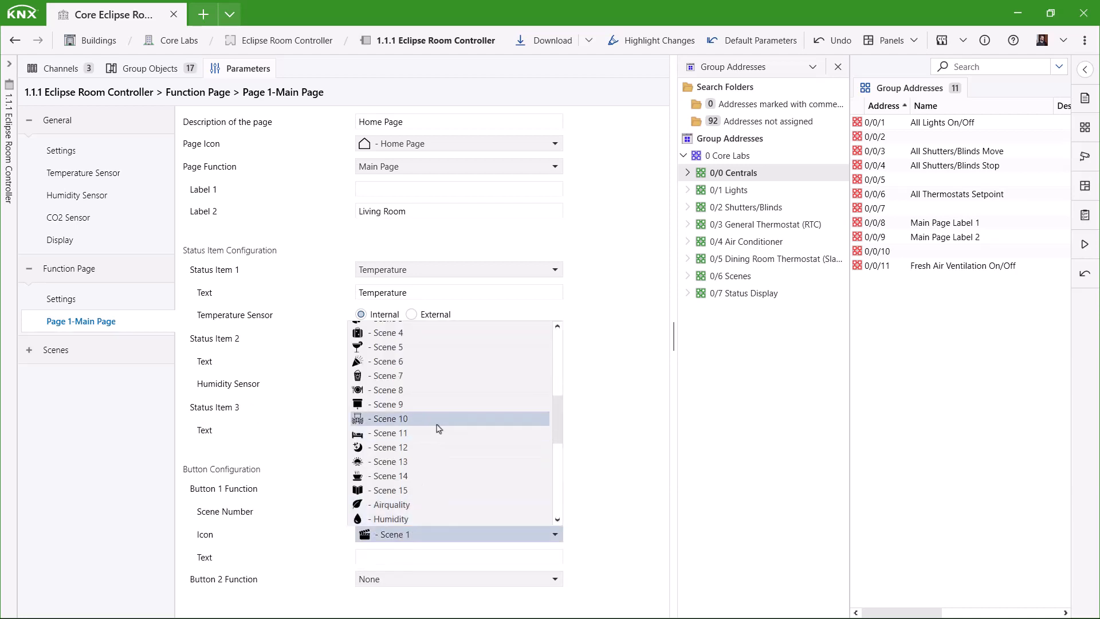
{"action": "scroll", "coordinate": [440, 428], "scroll_direction": "down", "scroll_amount": 3}
{"action": "scroll", "coordinate": [439, 429], "scroll_direction": "up", "scroll_amount": 4}
{"action": "left_click", "coordinate": [418, 411]}
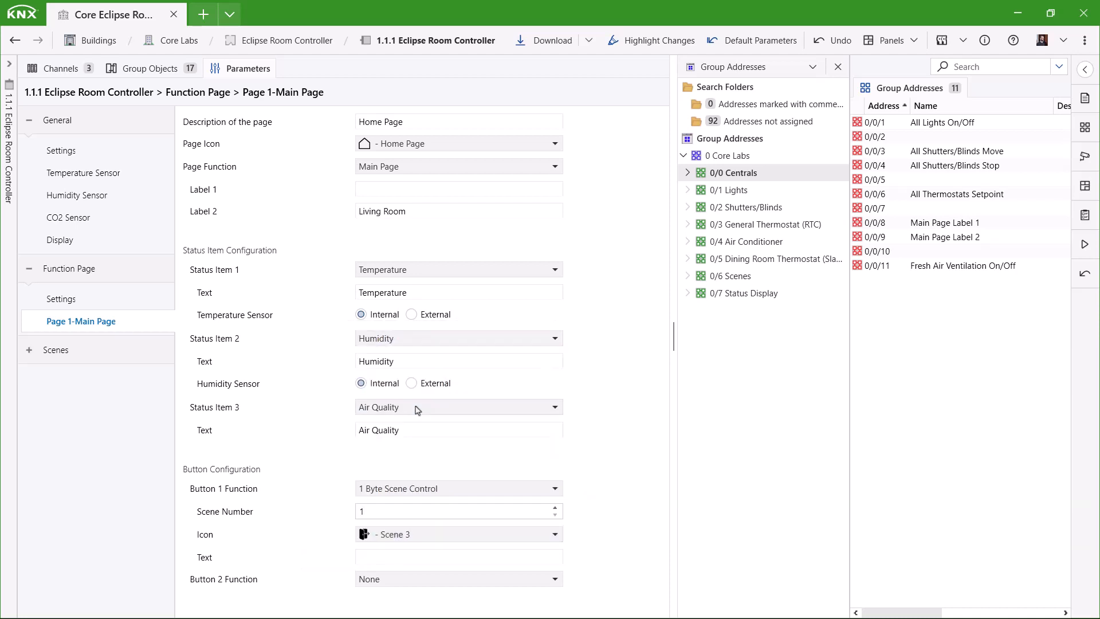
{"action": "left_click", "coordinate": [381, 561]}
{"action": "type", "text": "Enter Room"}
- Make button 2 a 1 Byte Scene Control with the Scene 2 icon and text 'Leave Room'
{"action": "left_click", "coordinate": [380, 583]}
{"action": "left_click", "coordinate": [404, 529]}
{"action": "scroll", "coordinate": [611, 527], "scroll_direction": "down", "scroll_amount": 1}
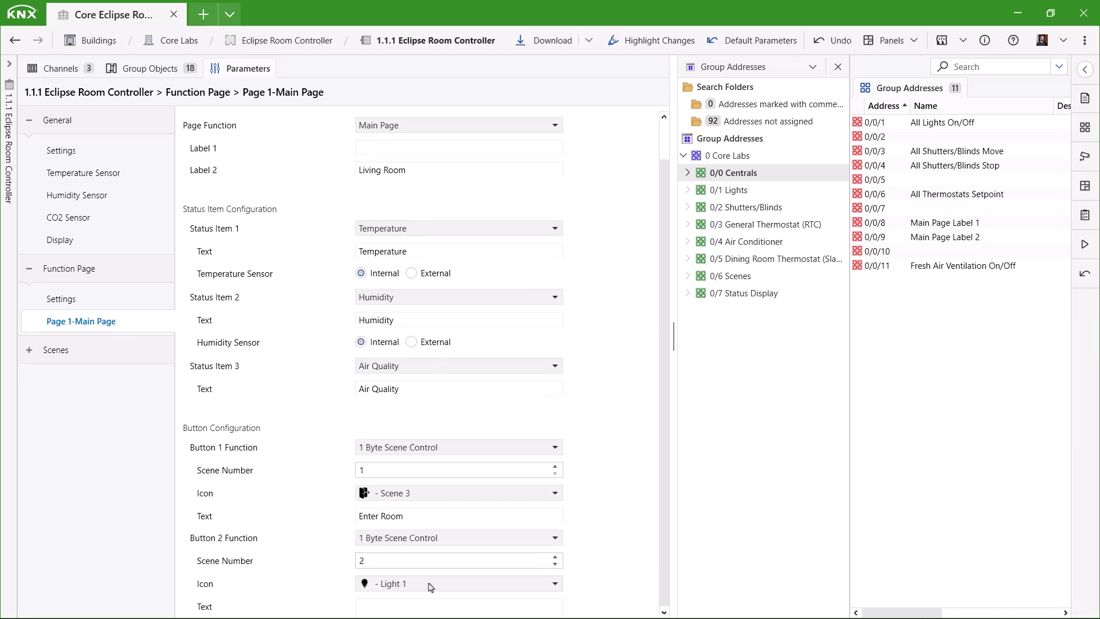
{"action": "left_click", "coordinate": [431, 584]}
{"action": "left_click", "coordinate": [441, 497]}
{"action": "left_click", "coordinate": [393, 606]}
{"action": "type", "text": "Leave Room"}
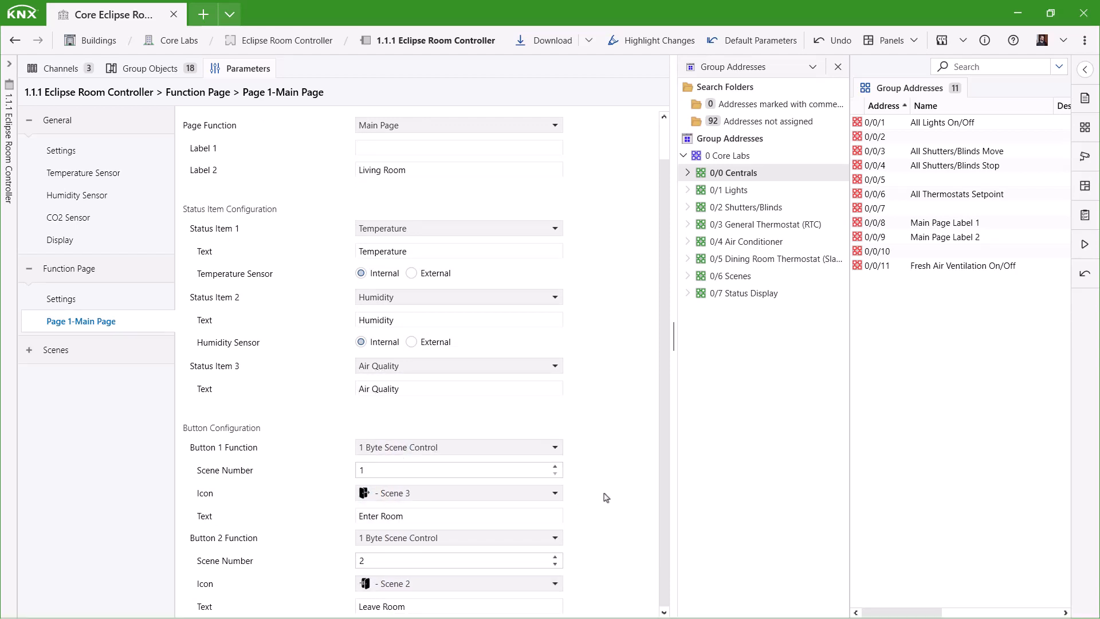
{"action": "left_click", "coordinate": [151, 68]}
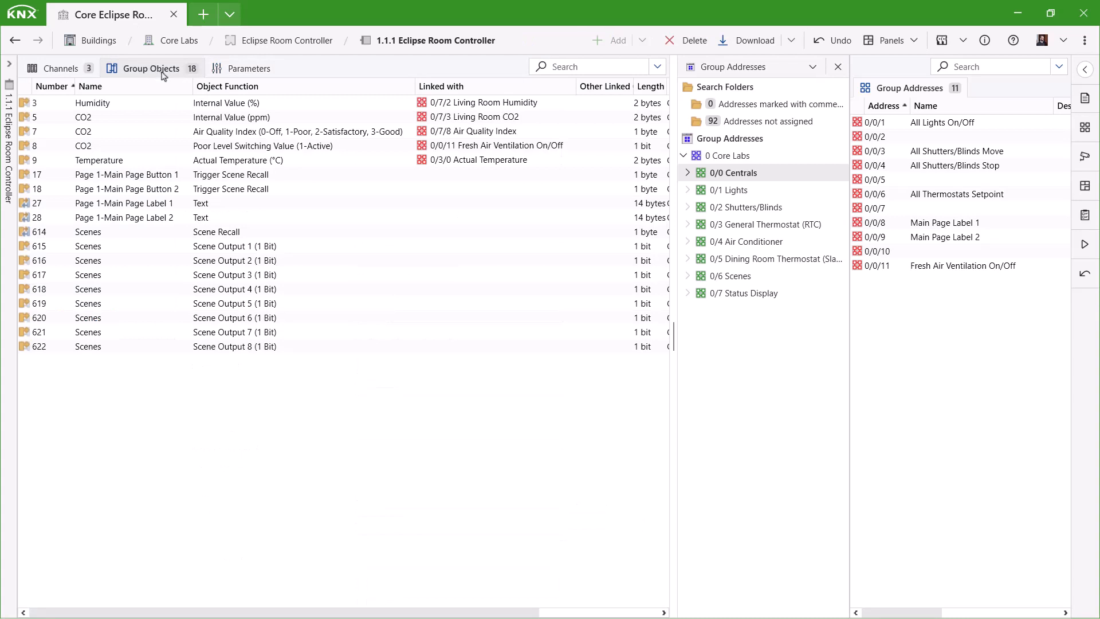
- Link scene objects 17 and 18 to 0/6/0 Scene Recall and label objects 27, 28 to 0/0/8, 0/0/9
{"action": "left_click", "coordinate": [731, 276]}
{"action": "left_click_drag", "start_coordinate": [401, 176], "coordinate": [929, 125]}
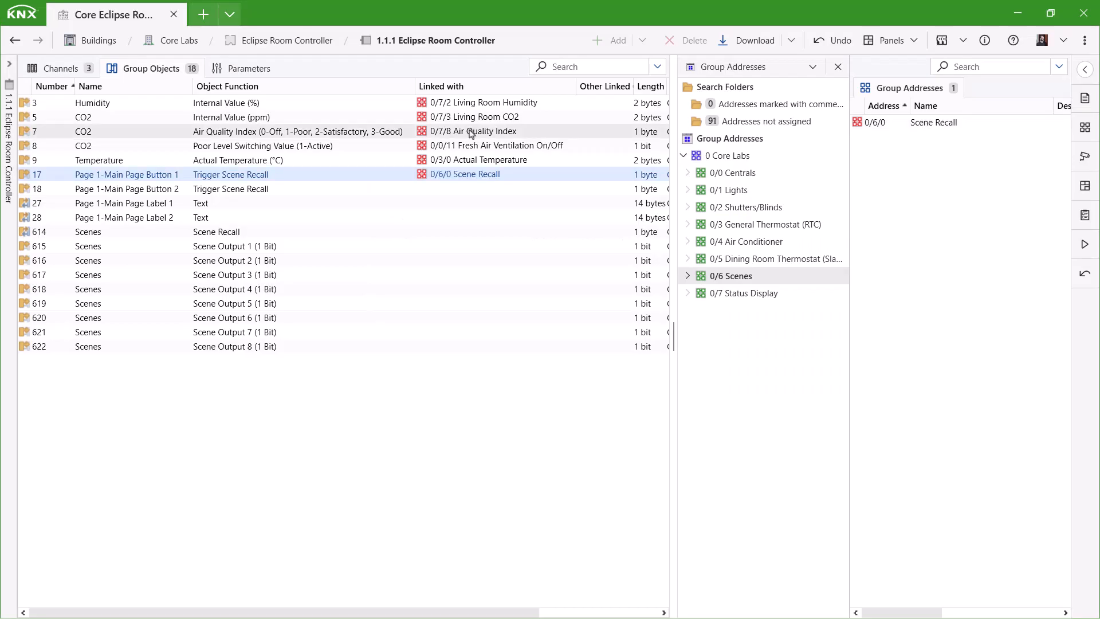
{"action": "left_click_drag", "start_coordinate": [253, 193], "coordinate": [913, 122]}
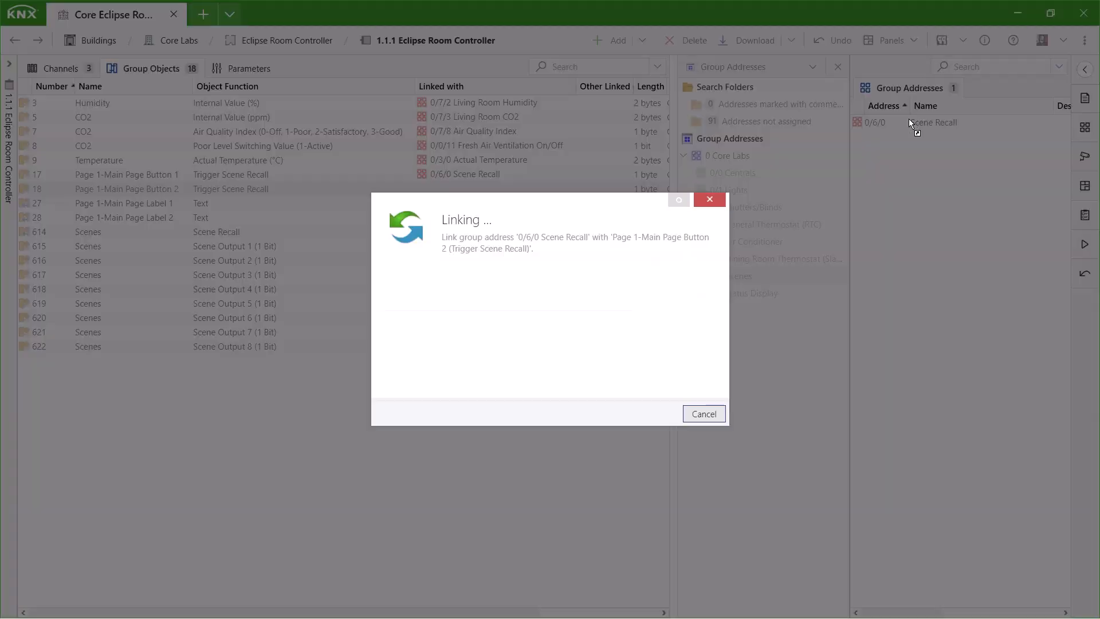
{"action": "left_click", "coordinate": [740, 175]}
{"action": "left_click_drag", "start_coordinate": [212, 211], "coordinate": [940, 223]}
{"action": "left_click_drag", "start_coordinate": [202, 223], "coordinate": [972, 239]}
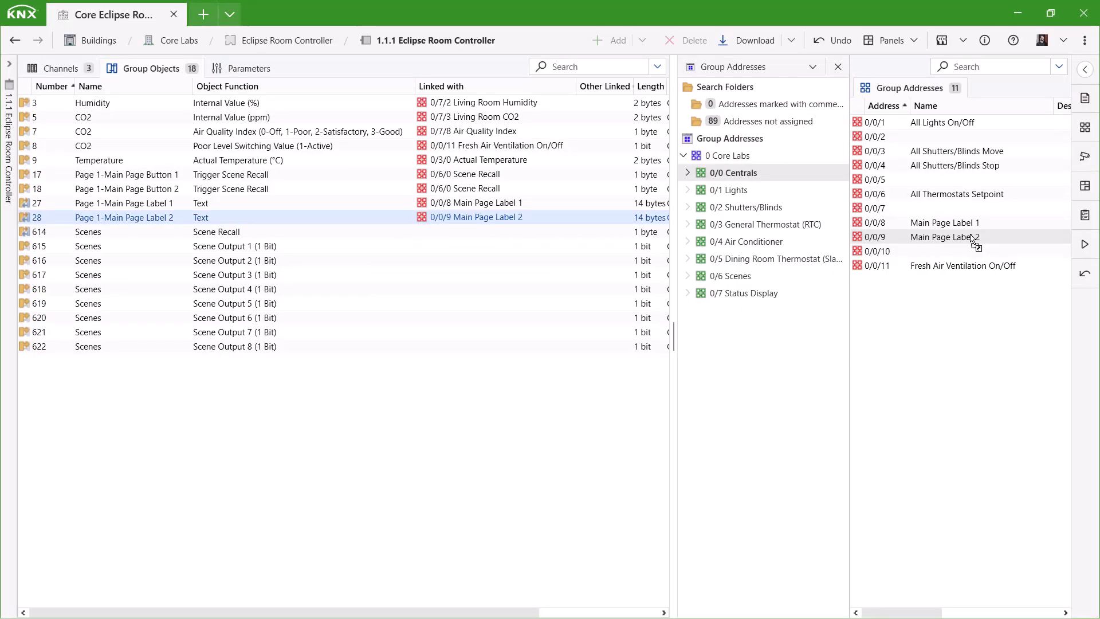
{"action": "left_click", "coordinate": [235, 67]}
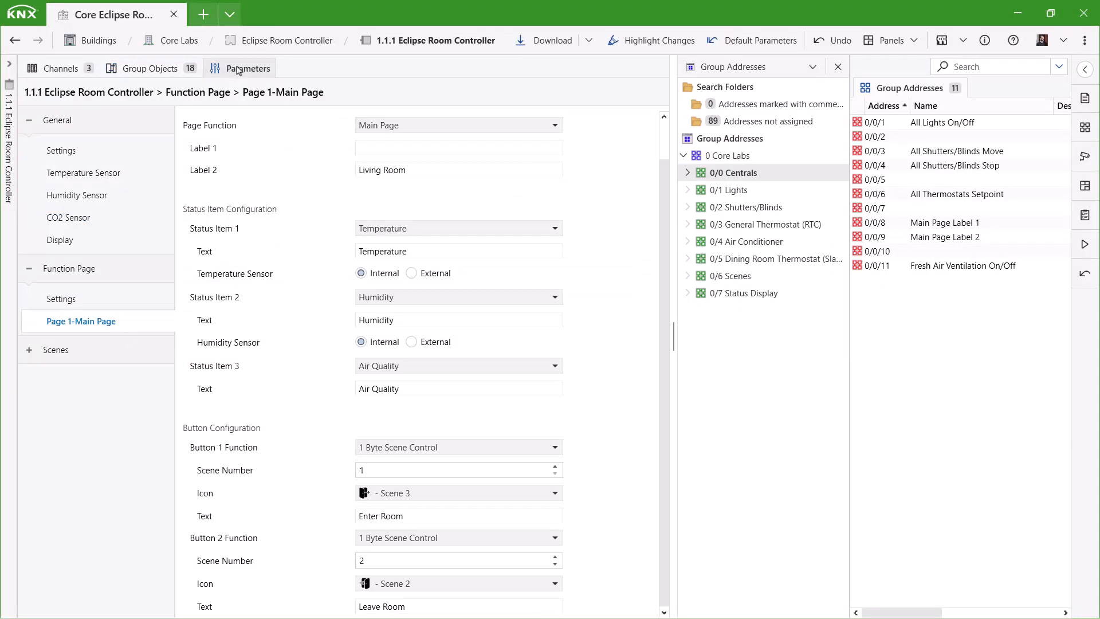
- Enable Function Page 2 as a Navigation Page titled 'Navigation'
{"action": "left_click", "coordinate": [62, 299]}
{"action": "left_click", "coordinate": [410, 146]}
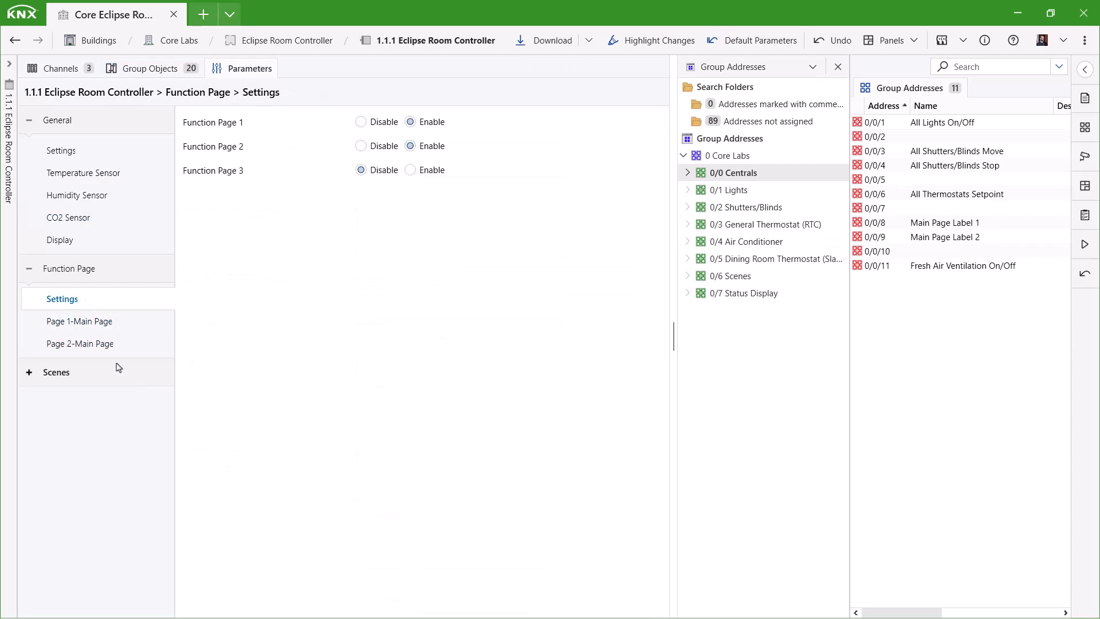
{"action": "left_click", "coordinate": [104, 346]}
{"action": "left_click", "coordinate": [410, 168]}
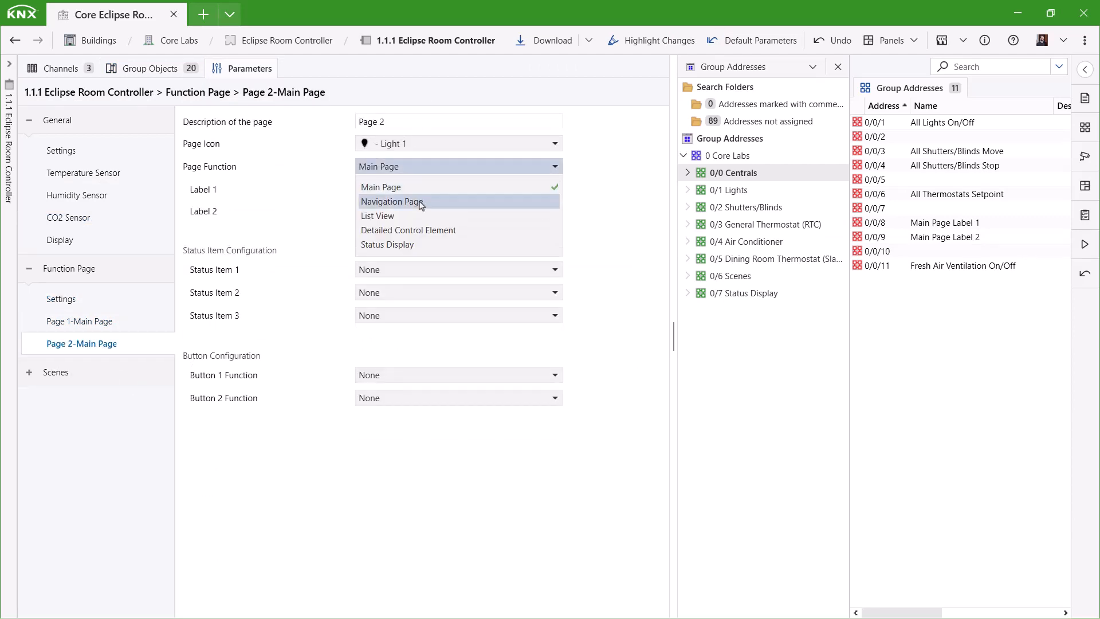
{"action": "left_click", "coordinate": [417, 204]}
{"action": "type", "text": "Navigation"}
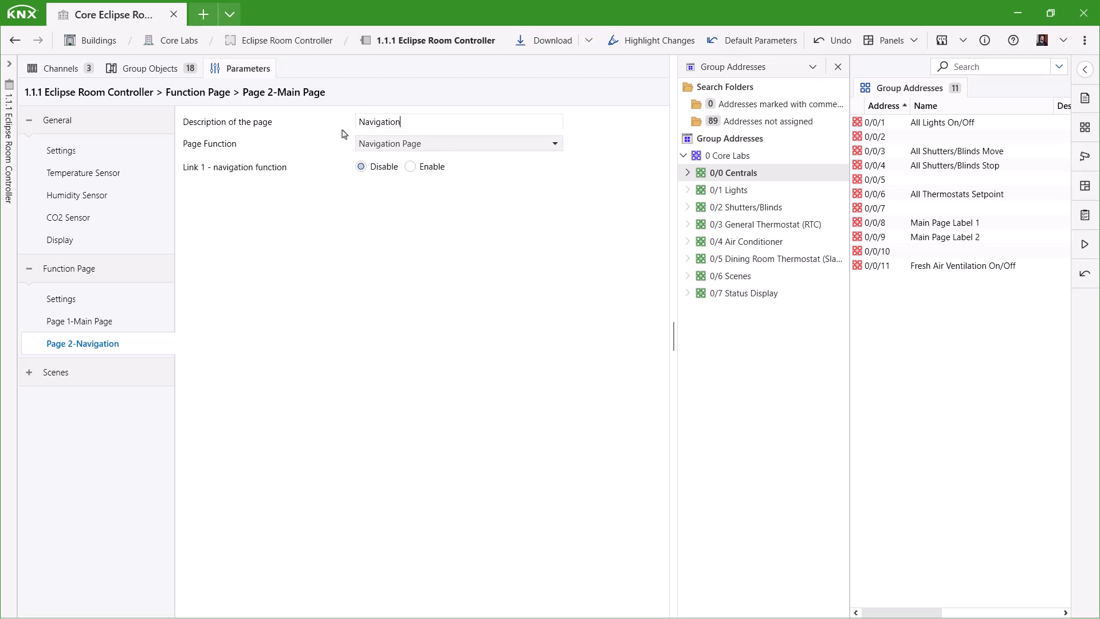
- Enable Function Page 3 and bring up its parameters
{"action": "left_click", "coordinate": [96, 298]}
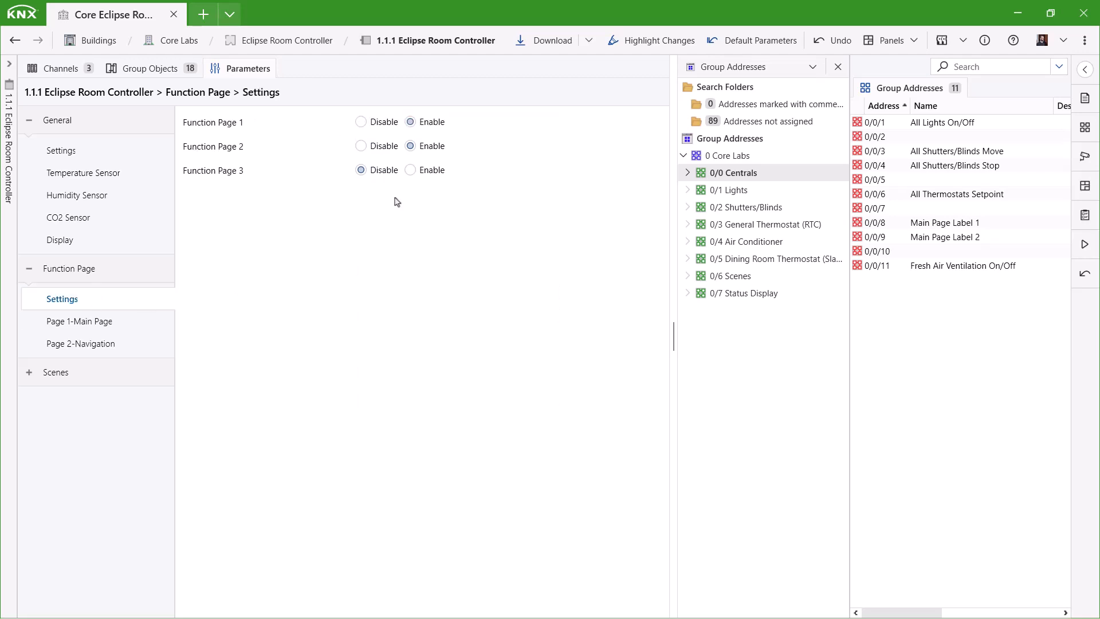
{"action": "left_click", "coordinate": [411, 170]}
{"action": "left_click", "coordinate": [115, 367]}
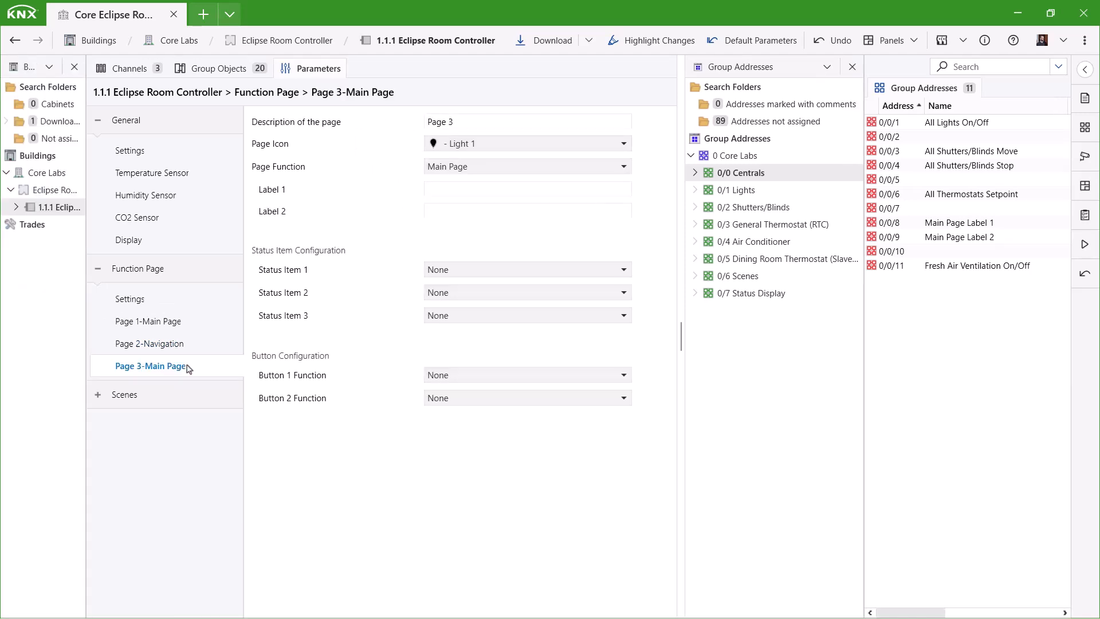
- Make page 3 a List View titled 'Lights' with four control elements
{"action": "left_click", "coordinate": [492, 166]}
{"action": "left_click", "coordinate": [483, 214]}
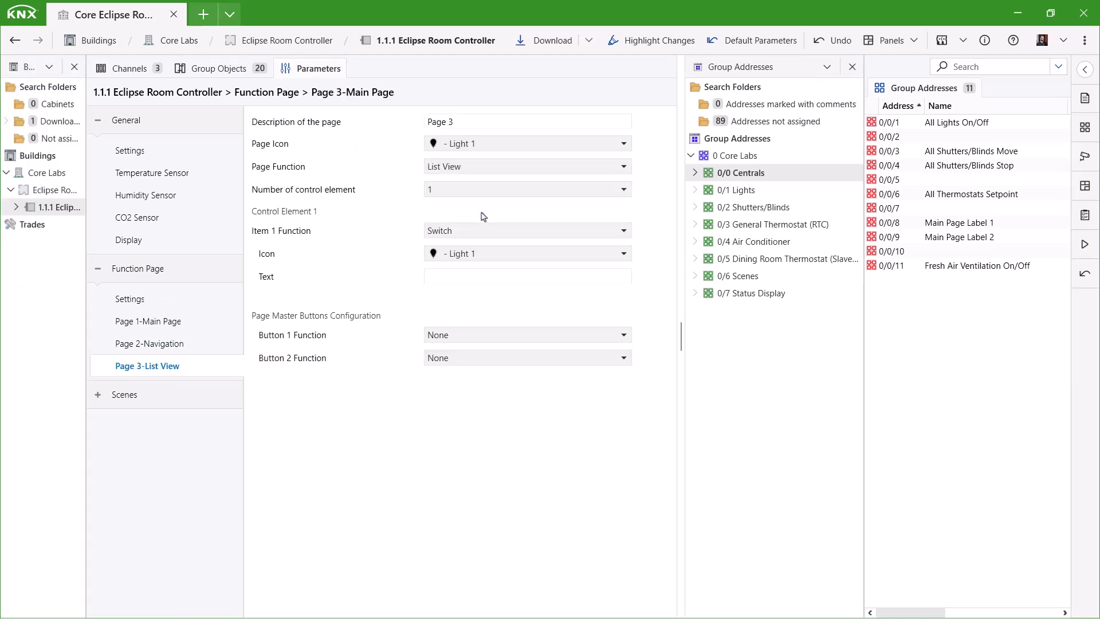
{"action": "triple_click", "coordinate": [467, 124]}
{"action": "type", "text": "Lights"}
{"action": "left_click", "coordinate": [753, 194]}
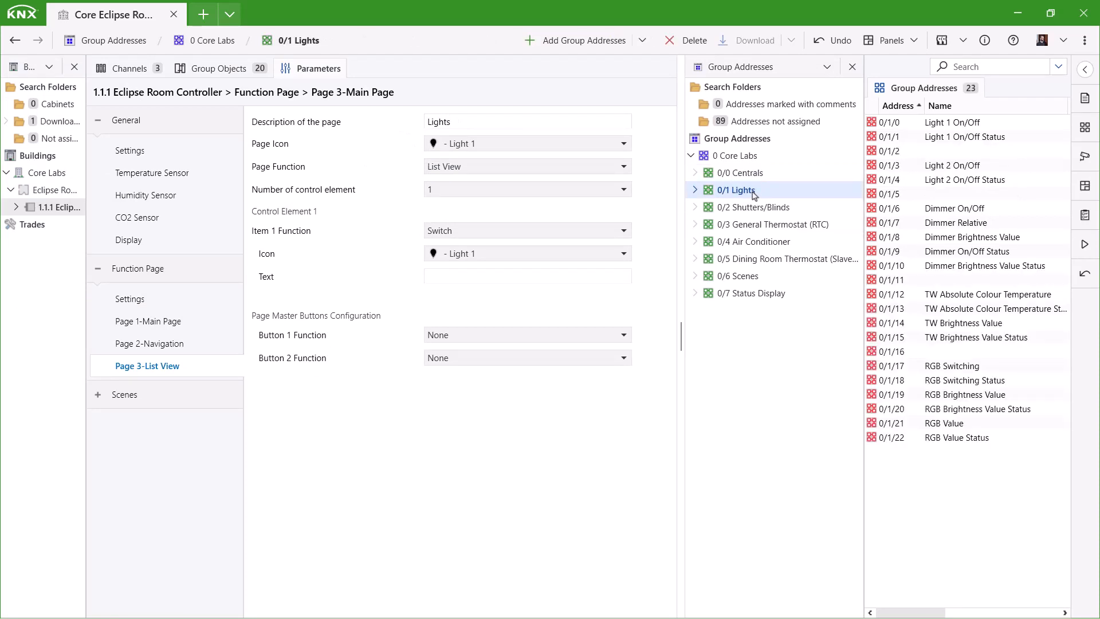
{"action": "left_click", "coordinate": [441, 191]}
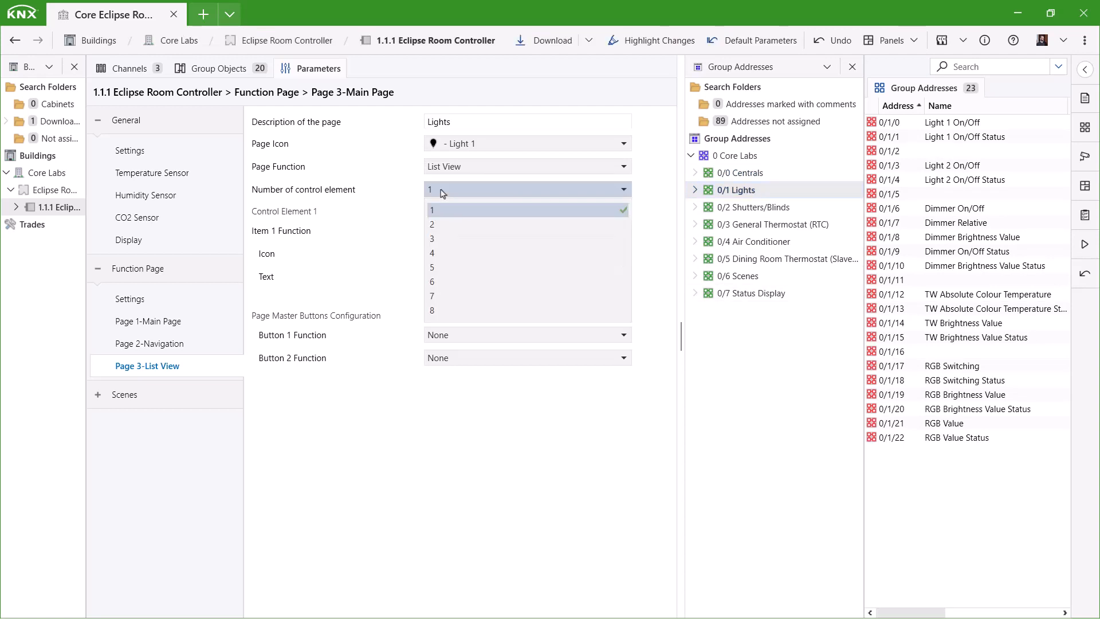
{"action": "left_click", "coordinate": [455, 254]}
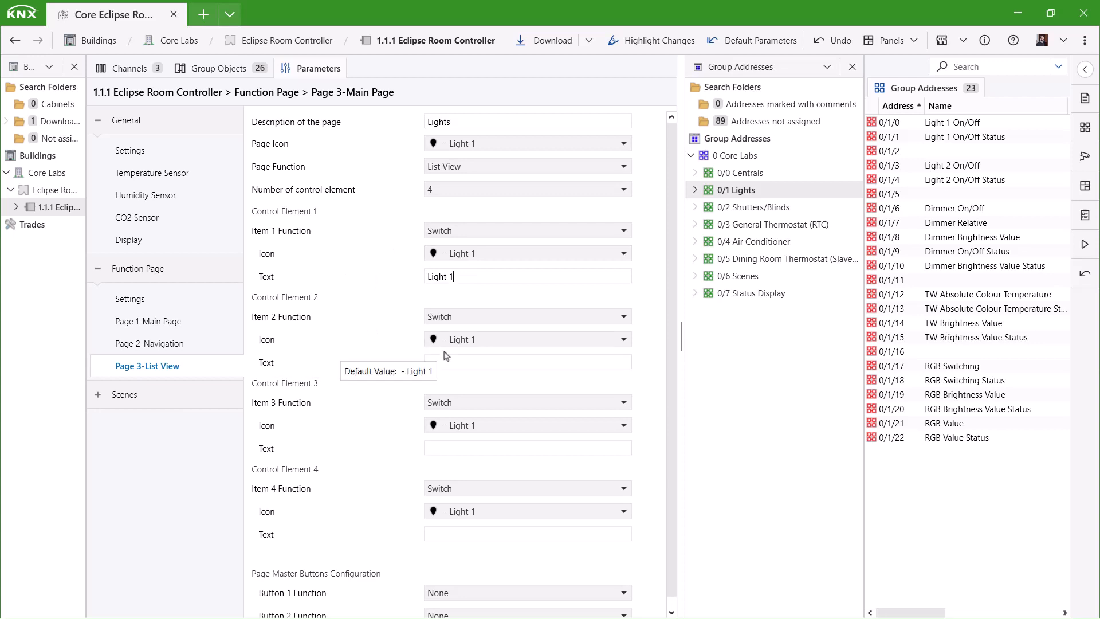
- Give item 1 the Light 2 icon, item 2 Light 4, and make item 3 a Light 3 Dimming control
{"action": "left_click", "coordinate": [473, 256]}
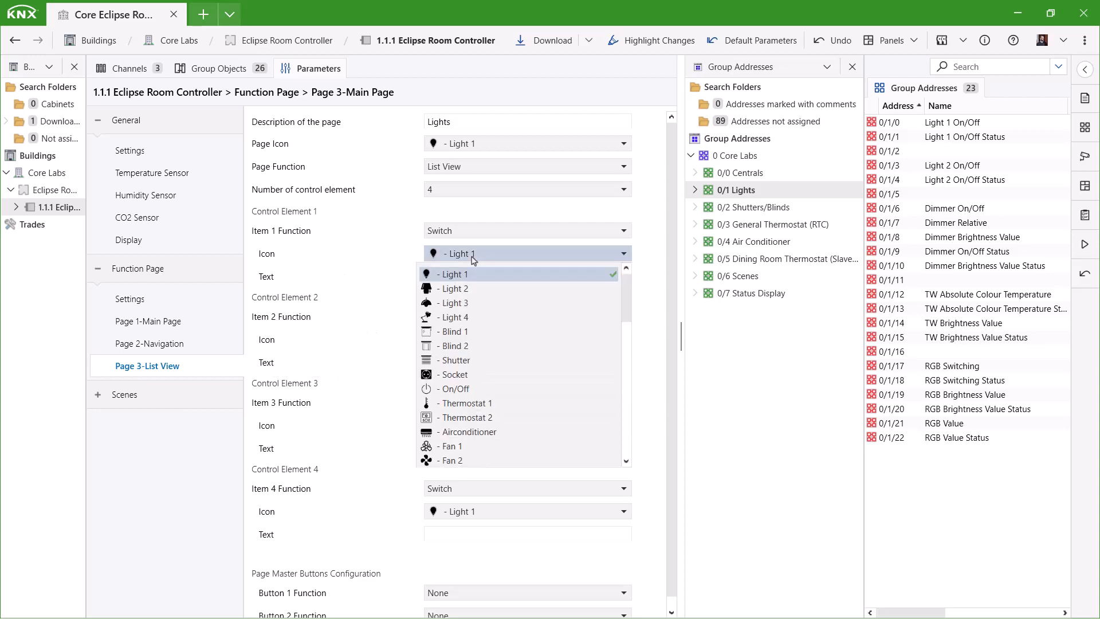
{"action": "left_click", "coordinate": [463, 292]}
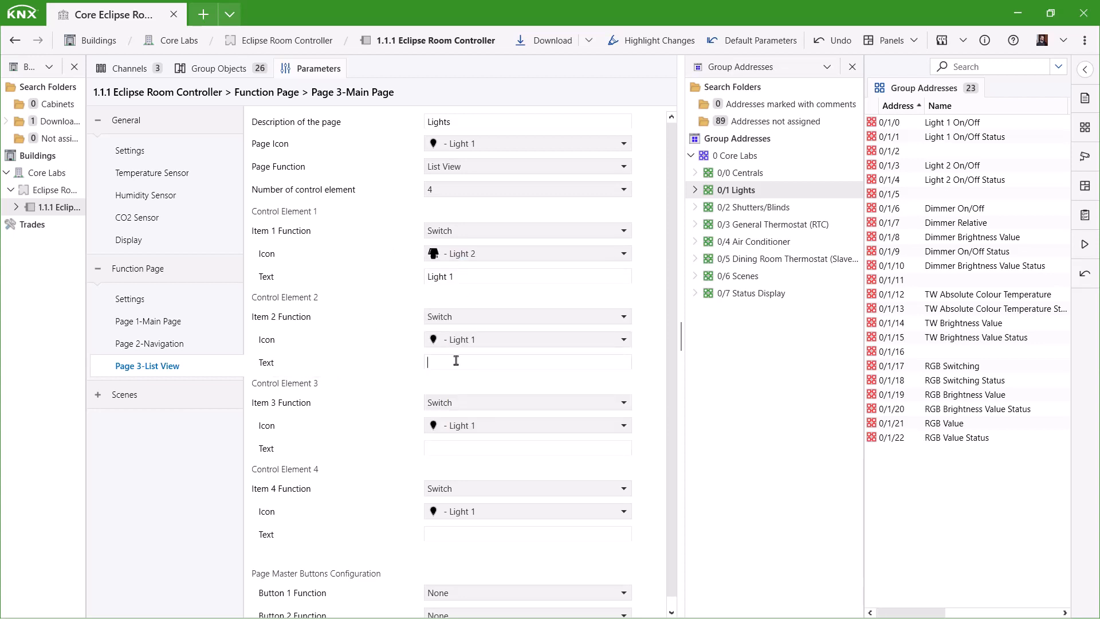
{"action": "left_click", "coordinate": [470, 339]}
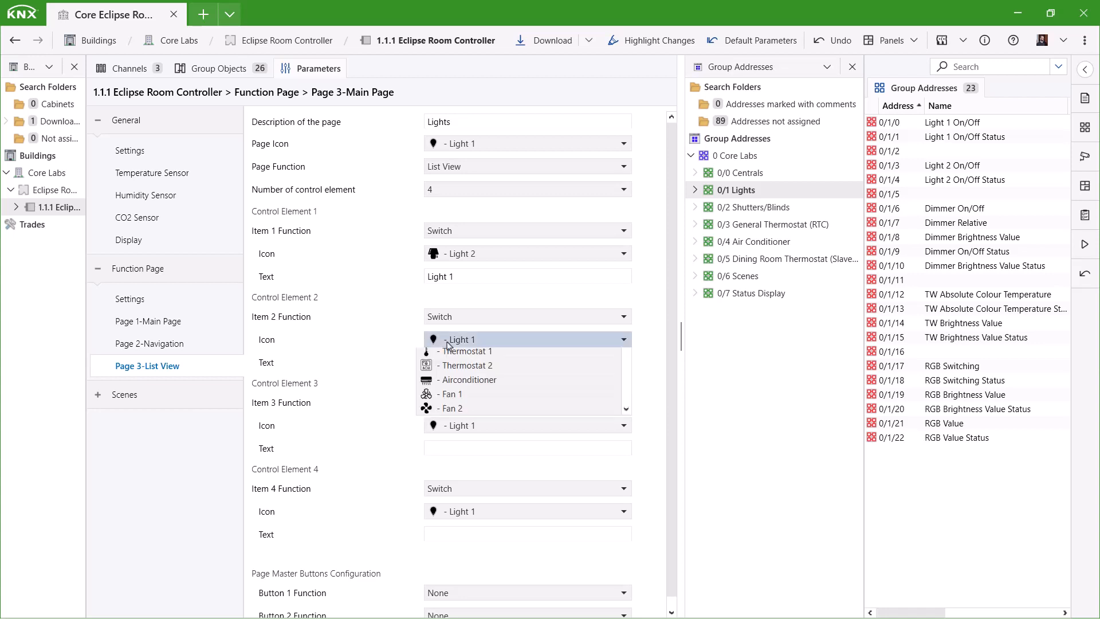
{"action": "left_click", "coordinate": [458, 403]}
{"action": "scroll", "coordinate": [423, 412], "scroll_direction": "down", "scroll_amount": 1}
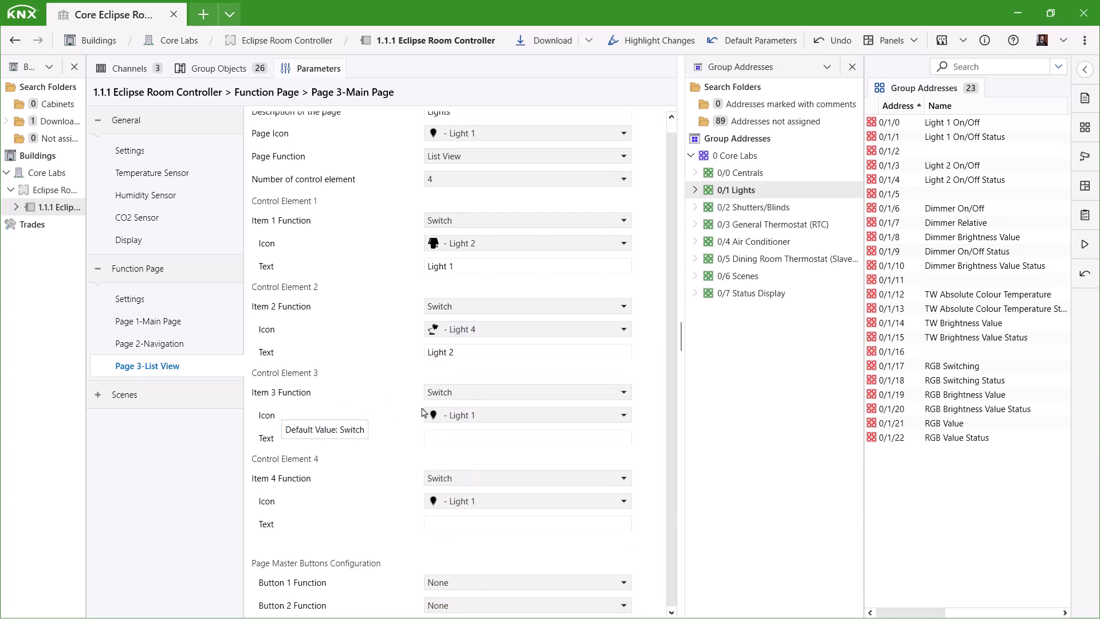
{"action": "left_click", "coordinate": [447, 396]}
{"action": "left_click", "coordinate": [447, 428]}
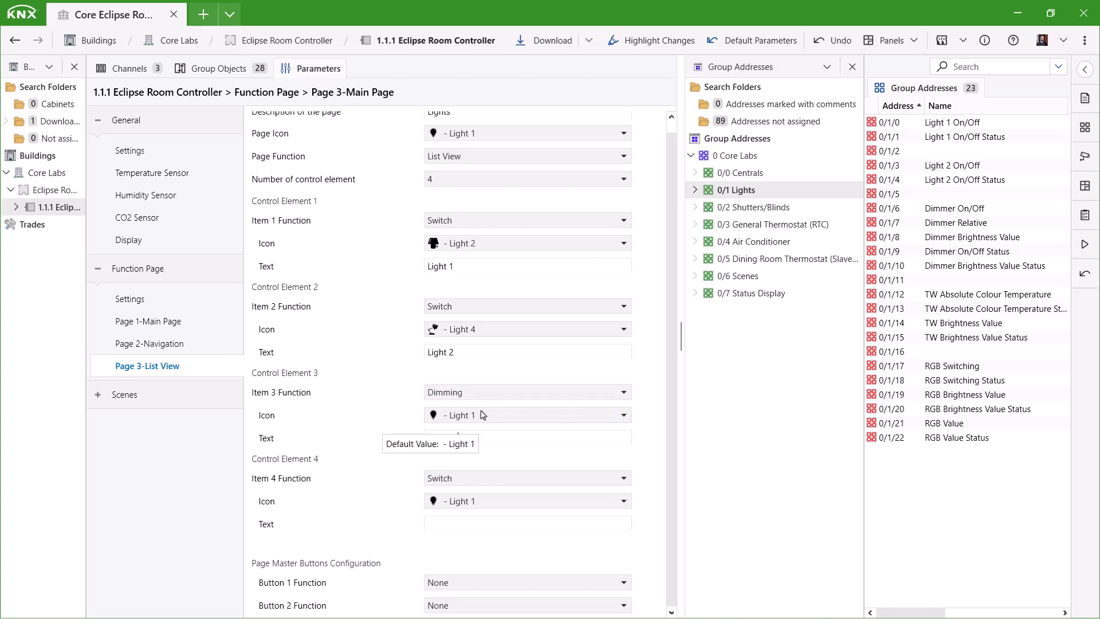
{"action": "left_click", "coordinate": [470, 419]}
{"action": "left_click", "coordinate": [648, 173]}
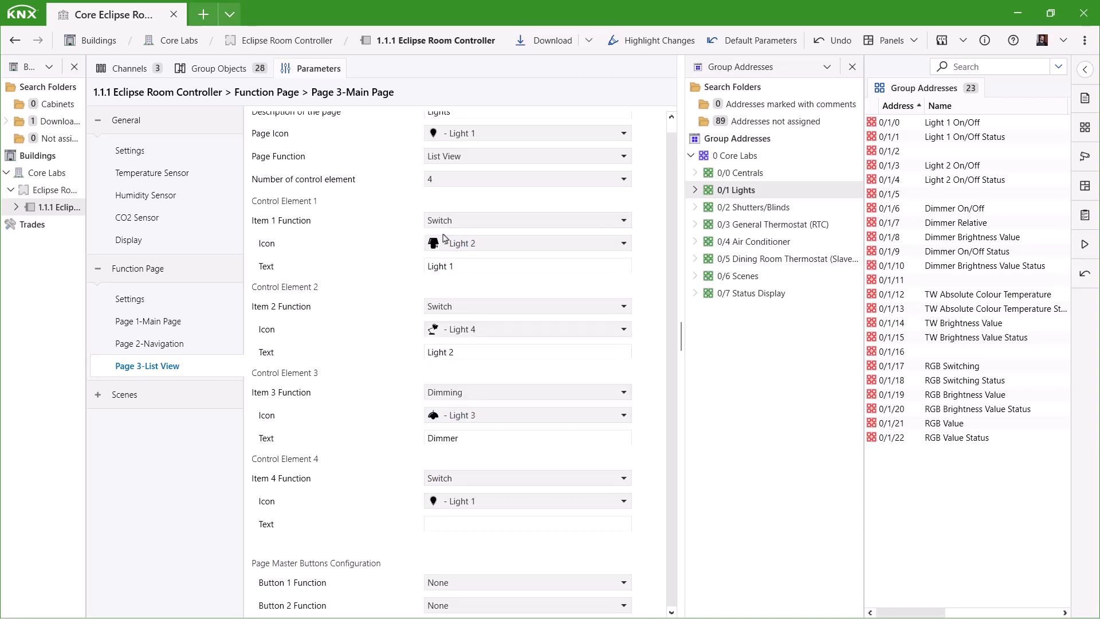
- Make item 4 a Tunable White Control labelled 'Tunable White' with Light 1 icon, range 2000–6000
{"action": "left_click", "coordinate": [460, 479]}
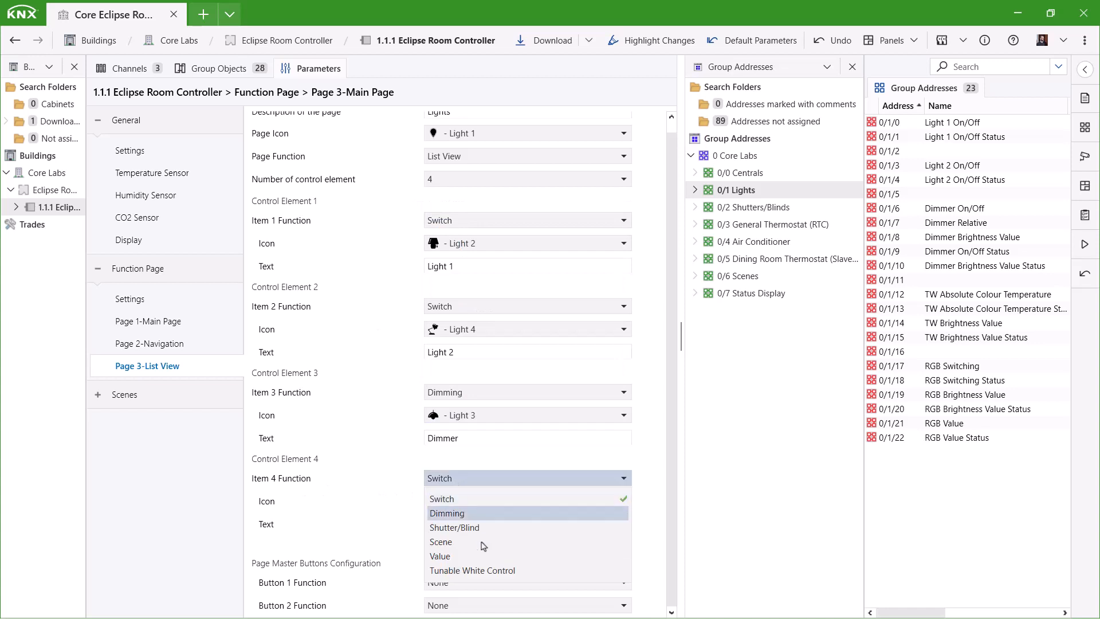
{"action": "left_click", "coordinate": [464, 568]}
{"action": "scroll", "coordinate": [463, 488], "scroll_direction": "down", "scroll_amount": 1}
{"action": "left_click", "coordinate": [465, 467]}
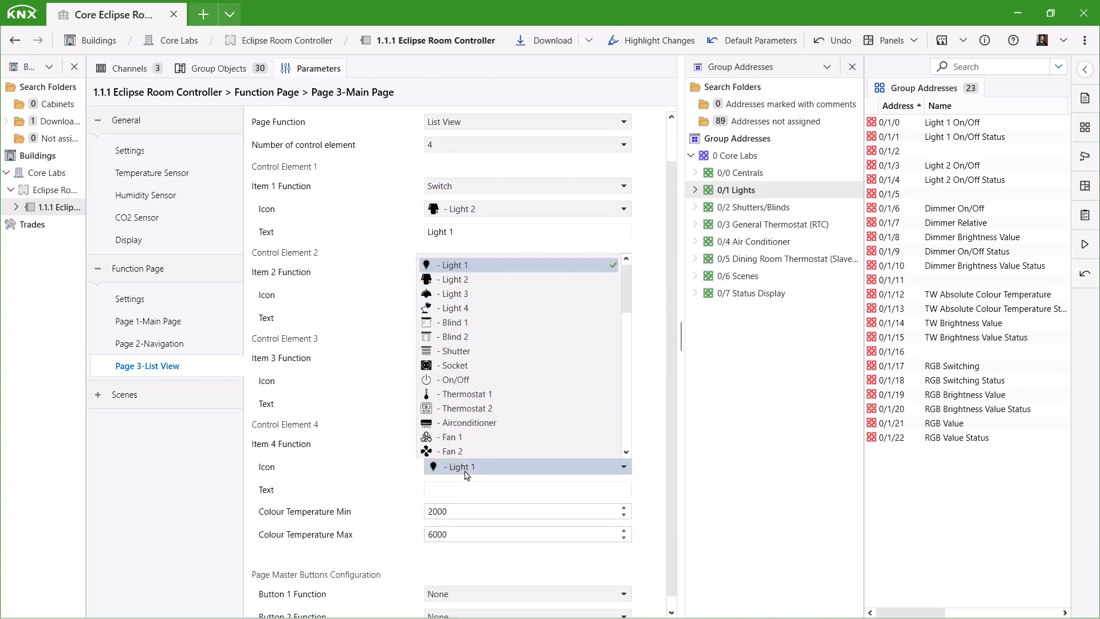
{"action": "scroll", "coordinate": [459, 328], "scroll_direction": "down", "scroll_amount": 1}
{"action": "scroll", "coordinate": [456, 320], "scroll_direction": "up", "scroll_amount": 1}
{"action": "left_click", "coordinate": [437, 266]}
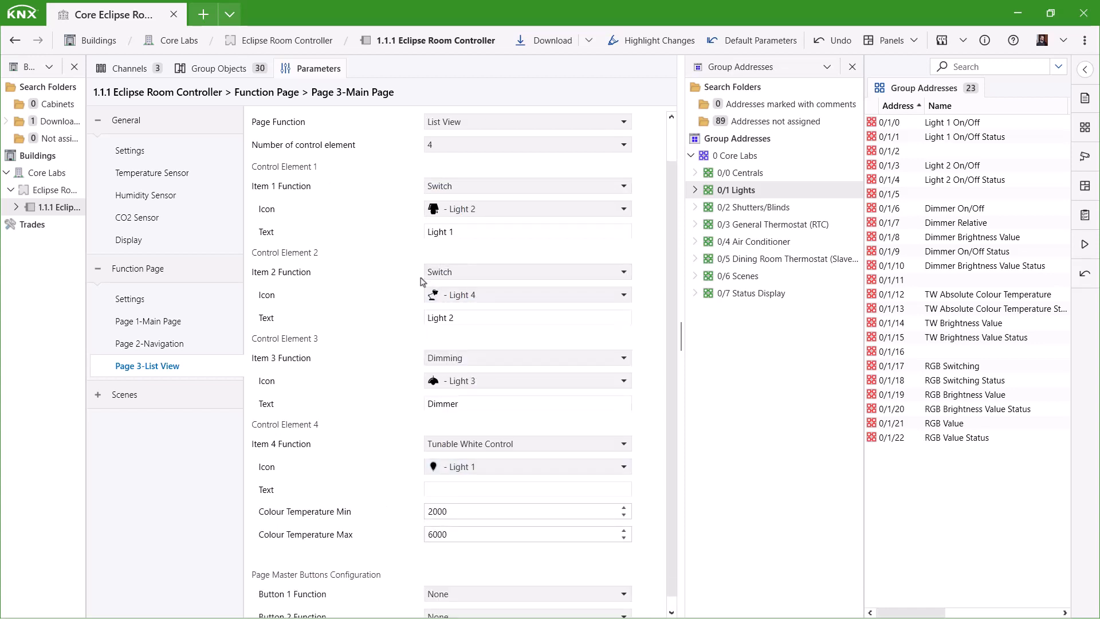
{"action": "left_click", "coordinate": [448, 491]}
{"action": "type", "text": "Tunable White"}
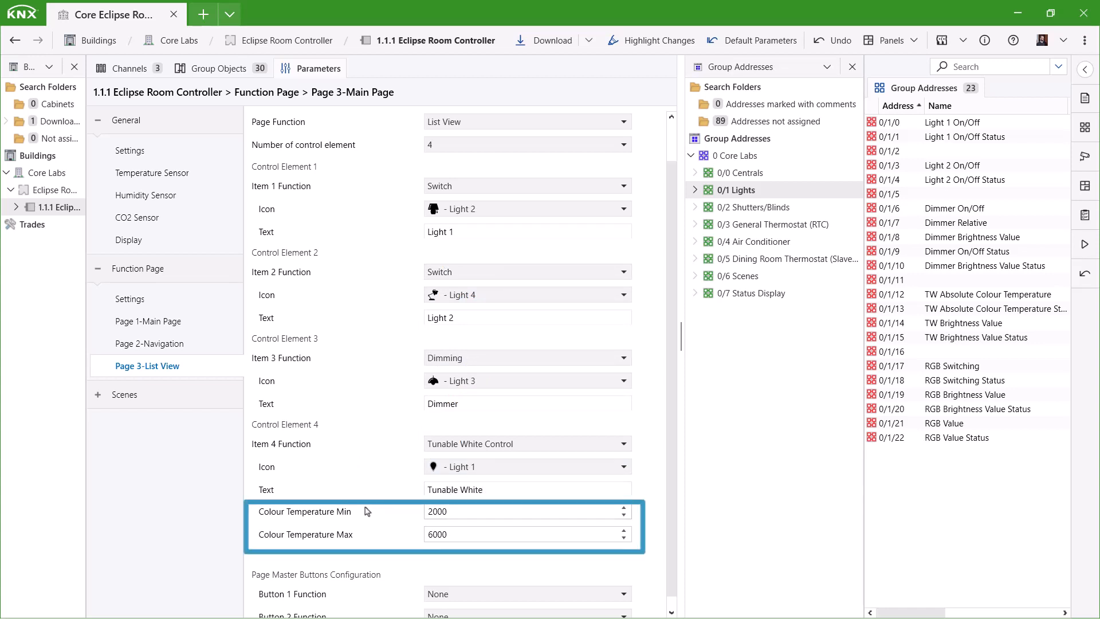
{"action": "left_click", "coordinate": [468, 511]}
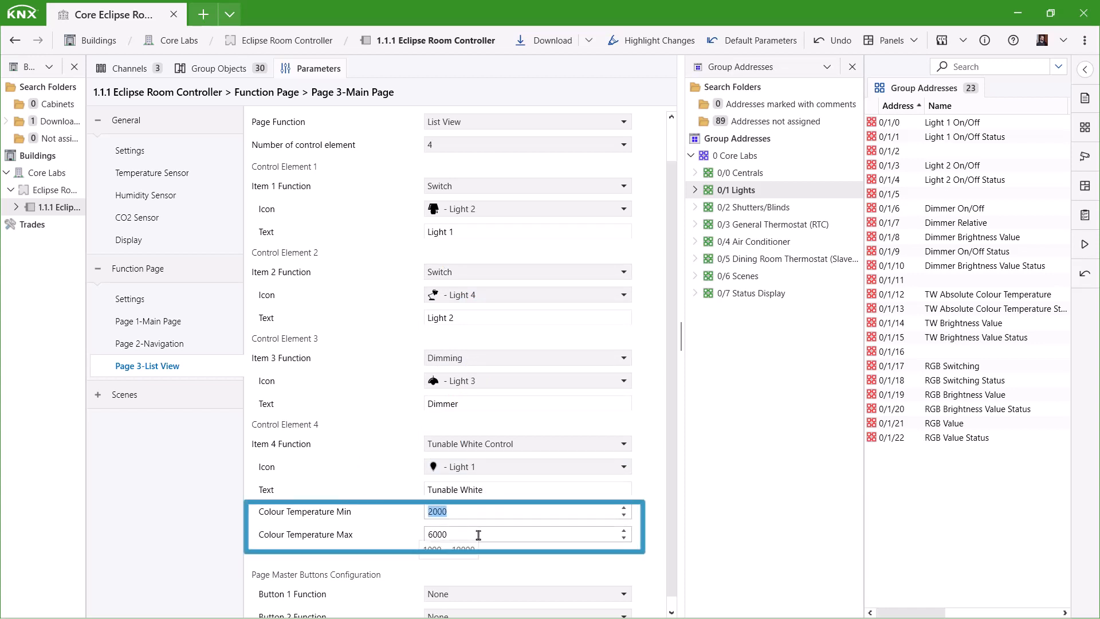
{"action": "left_click", "coordinate": [468, 533]}
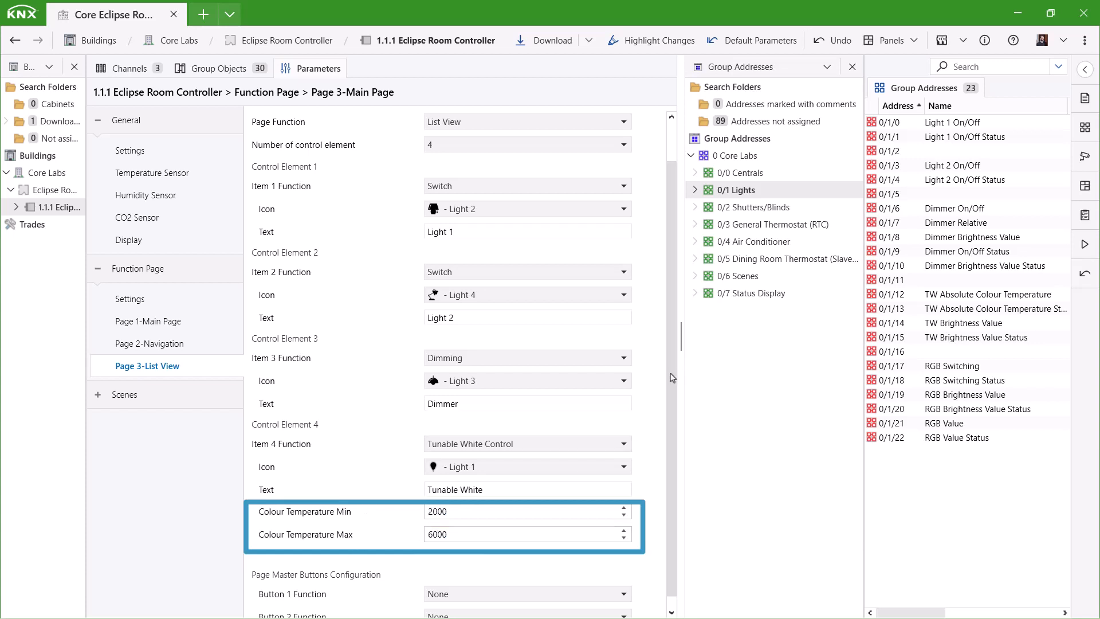
{"action": "scroll", "coordinate": [677, 402], "scroll_direction": "down", "scroll_amount": 1}
- Make master button 1 a 1 Bit button sending 1, labelled 'All On'
{"action": "left_click", "coordinate": [448, 587]}
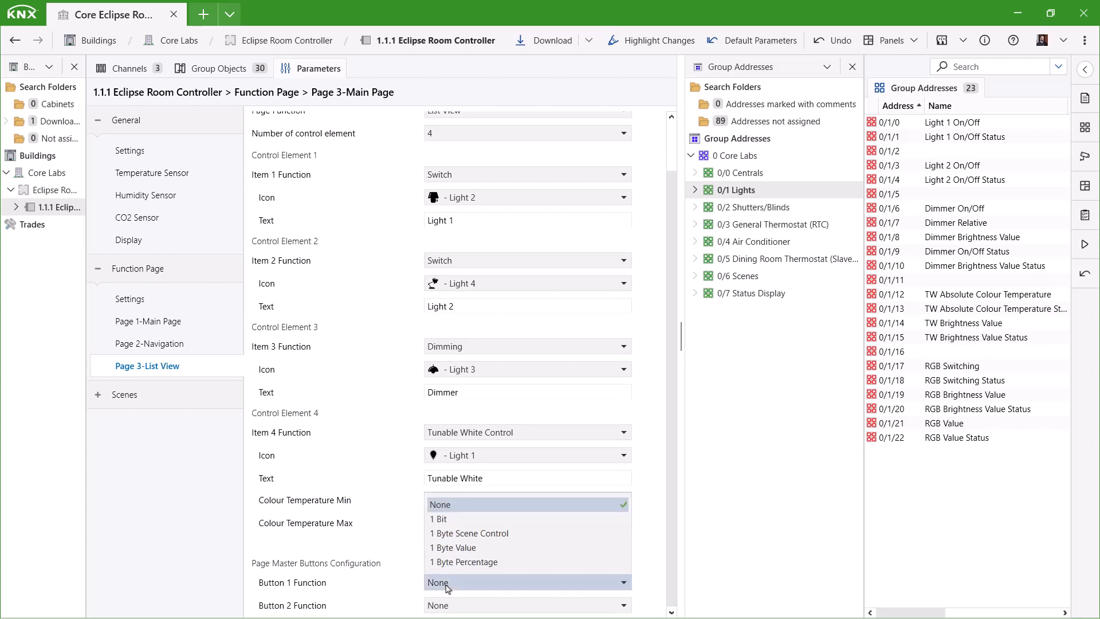
{"action": "left_click", "coordinate": [440, 519]}
{"action": "scroll", "coordinate": [444, 573], "scroll_direction": "down", "scroll_amount": 2}
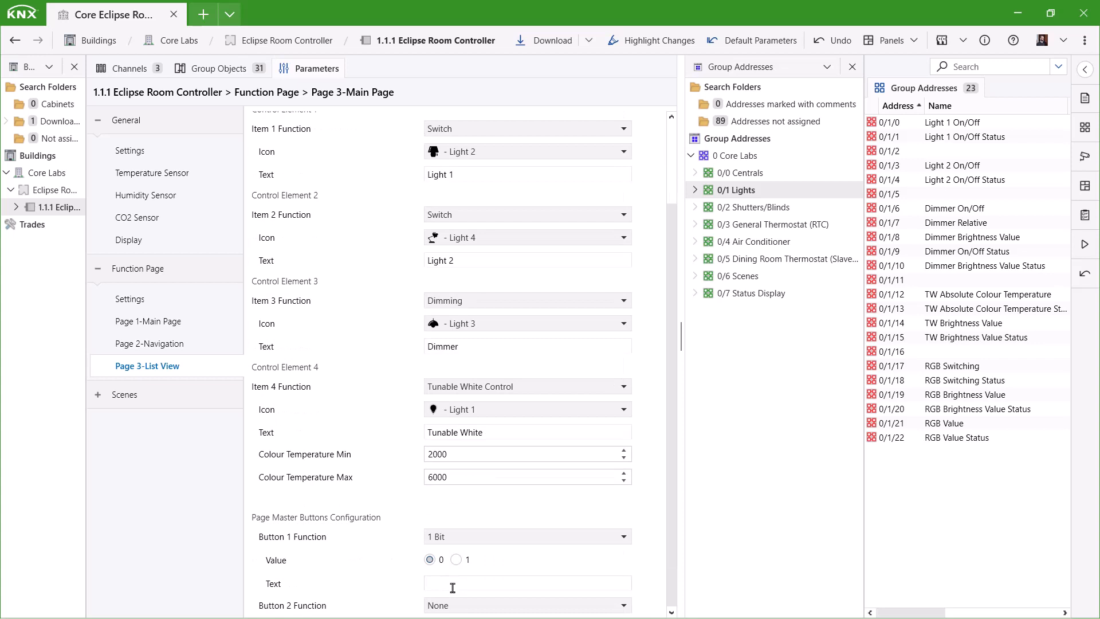
{"action": "left_click", "coordinate": [452, 585]}
{"action": "type", "text": "All"}
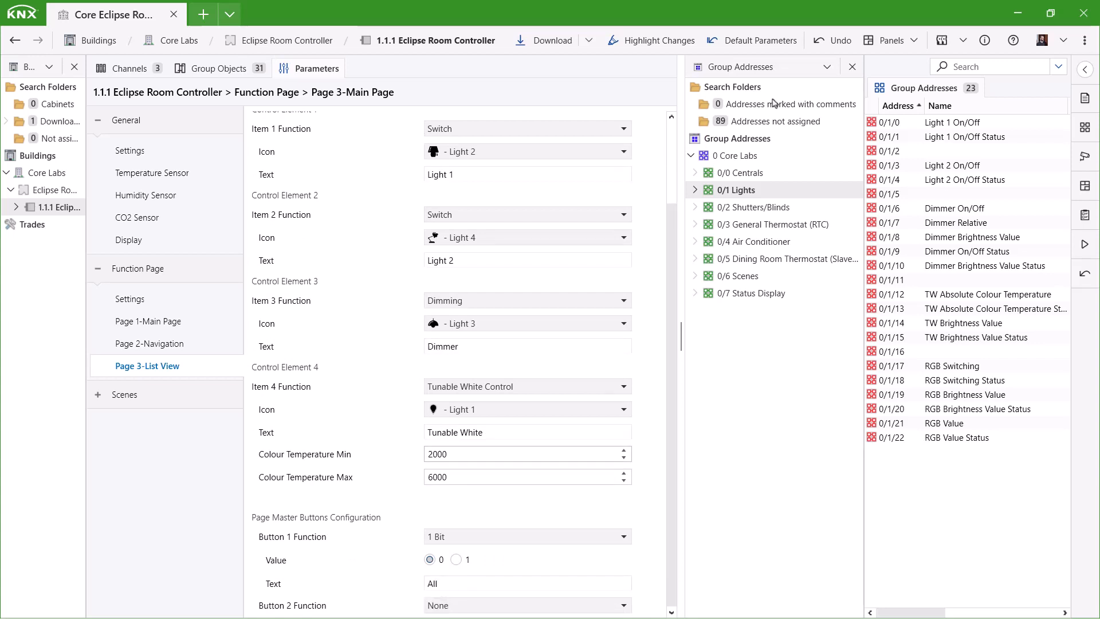
{"action": "left_click", "coordinate": [482, 584]}
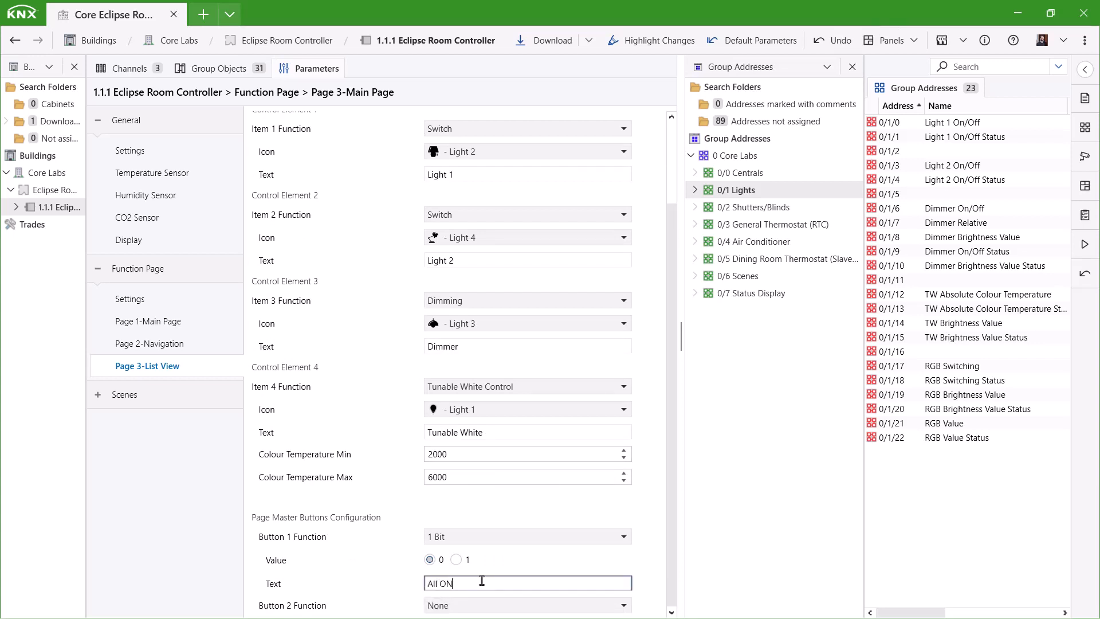
- Make master button 2 a 1 Bit button sending 0, labelled 'All Off'
{"action": "left_click", "coordinate": [459, 607]}
{"action": "left_click", "coordinate": [454, 542]}
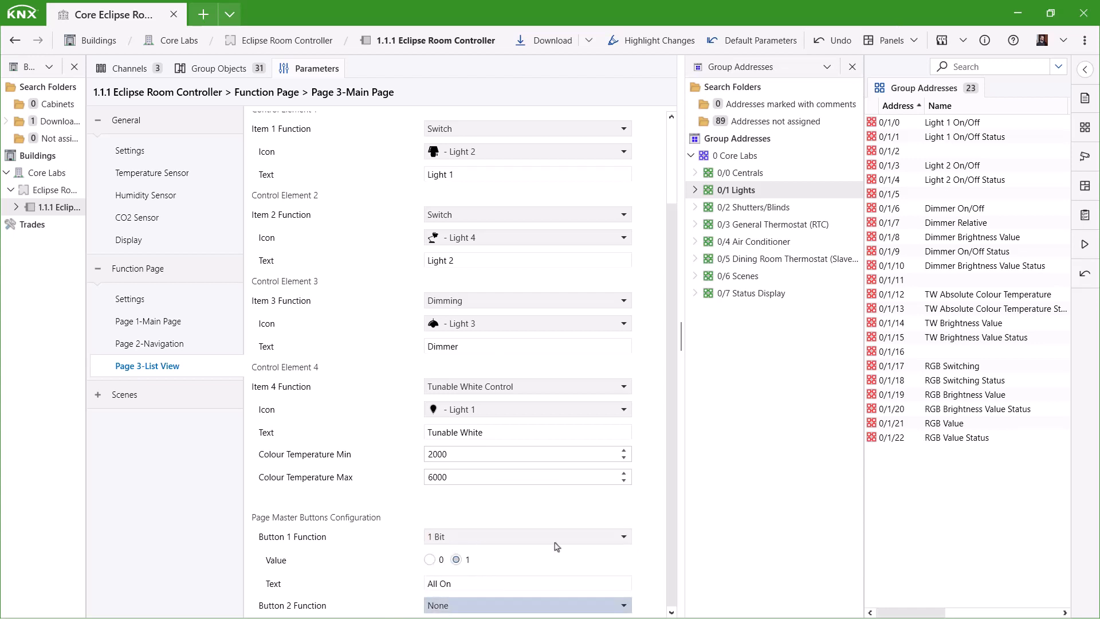
{"action": "scroll", "coordinate": [553, 554], "scroll_direction": "down", "scroll_amount": 1}
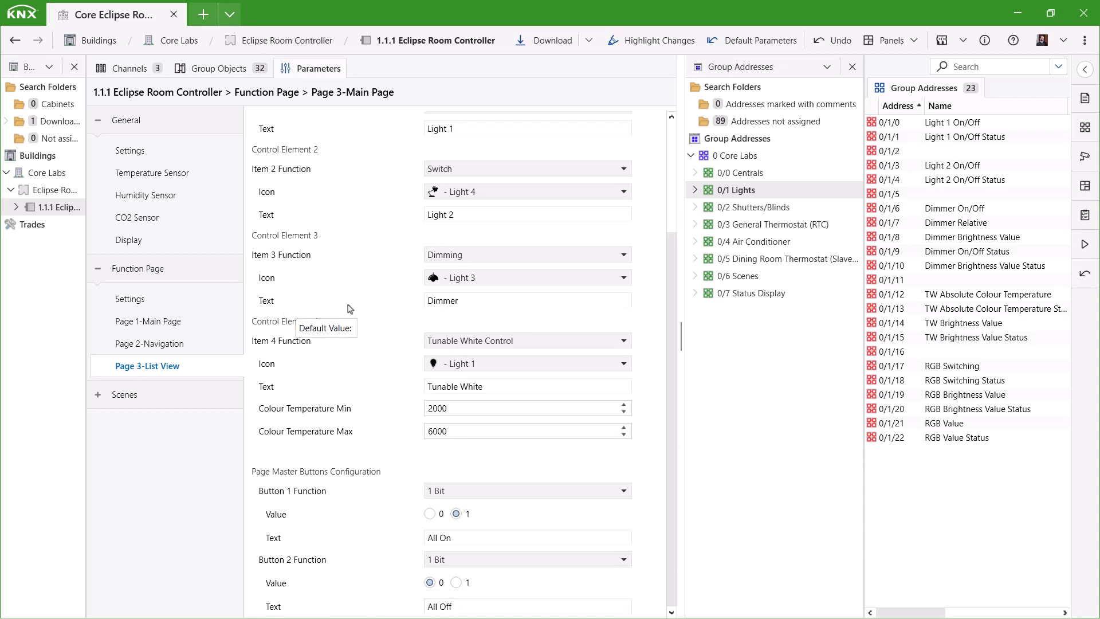
{"action": "left_click", "coordinate": [224, 69]}
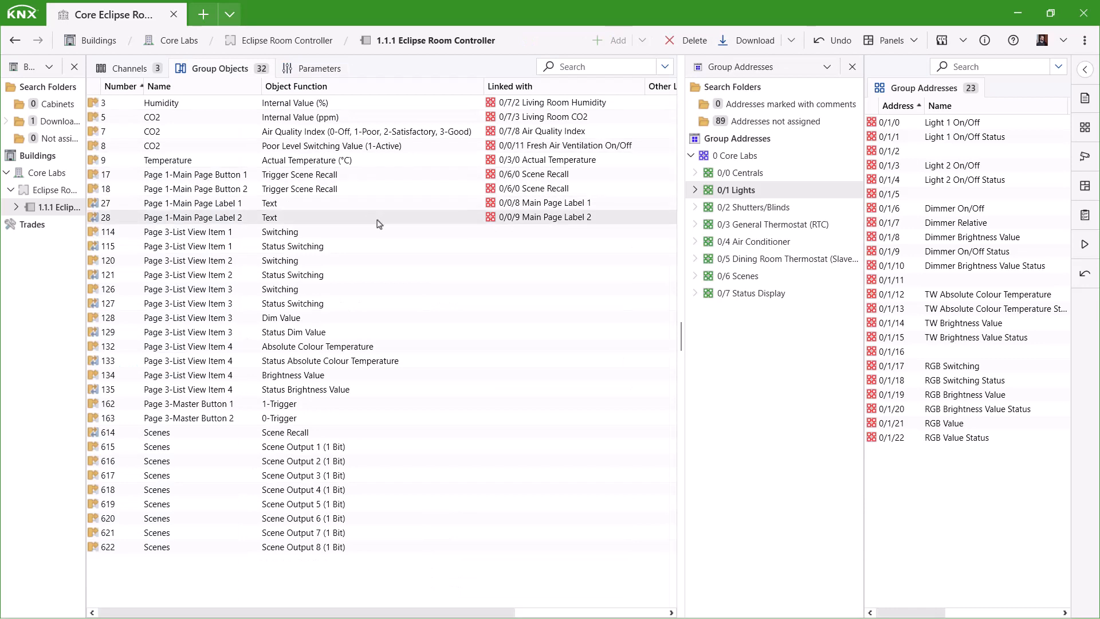
- Link the Page 3 list view objects to Lights addresses: switching, status, dimming, colour temperature and brightness
{"action": "left_click_drag", "start_coordinate": [302, 237], "coordinate": [963, 127]}
{"action": "left_click_drag", "start_coordinate": [963, 137], "coordinate": [990, 216]}
{"action": "left_click_drag", "start_coordinate": [321, 304], "coordinate": [996, 240]}
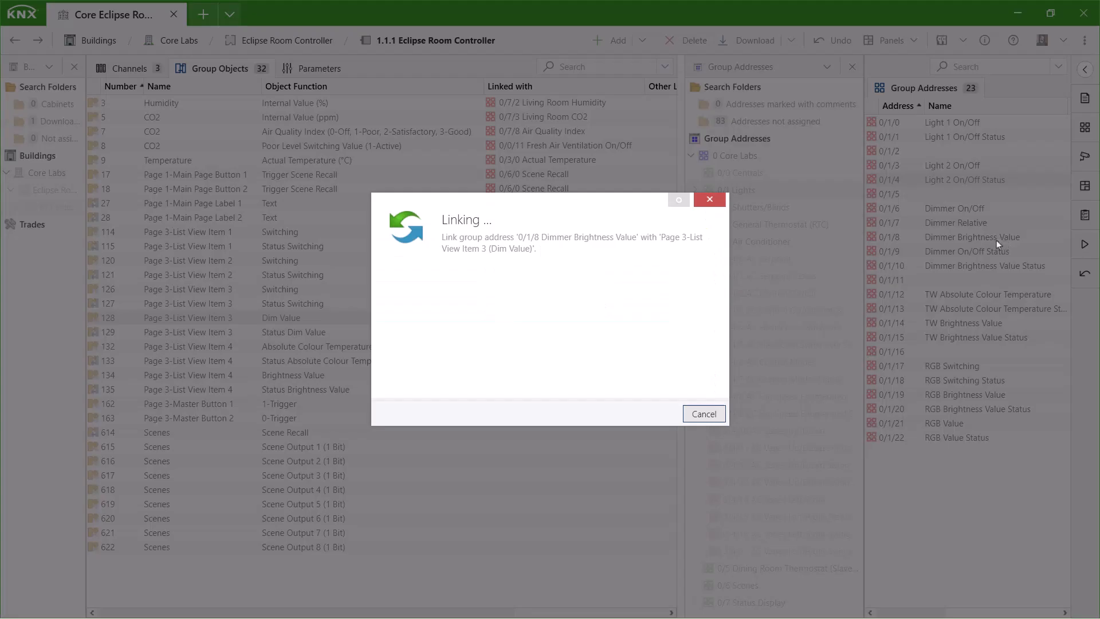
{"action": "left_click_drag", "start_coordinate": [322, 333], "coordinate": [1020, 266]}
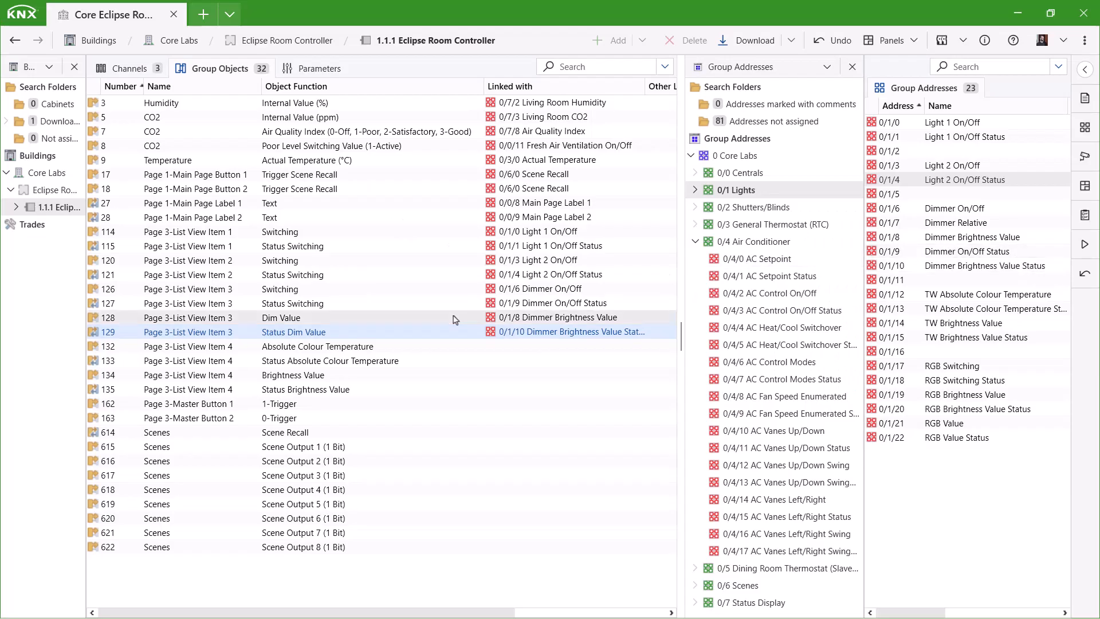
{"action": "left_click_drag", "start_coordinate": [361, 347], "coordinate": [985, 295]}
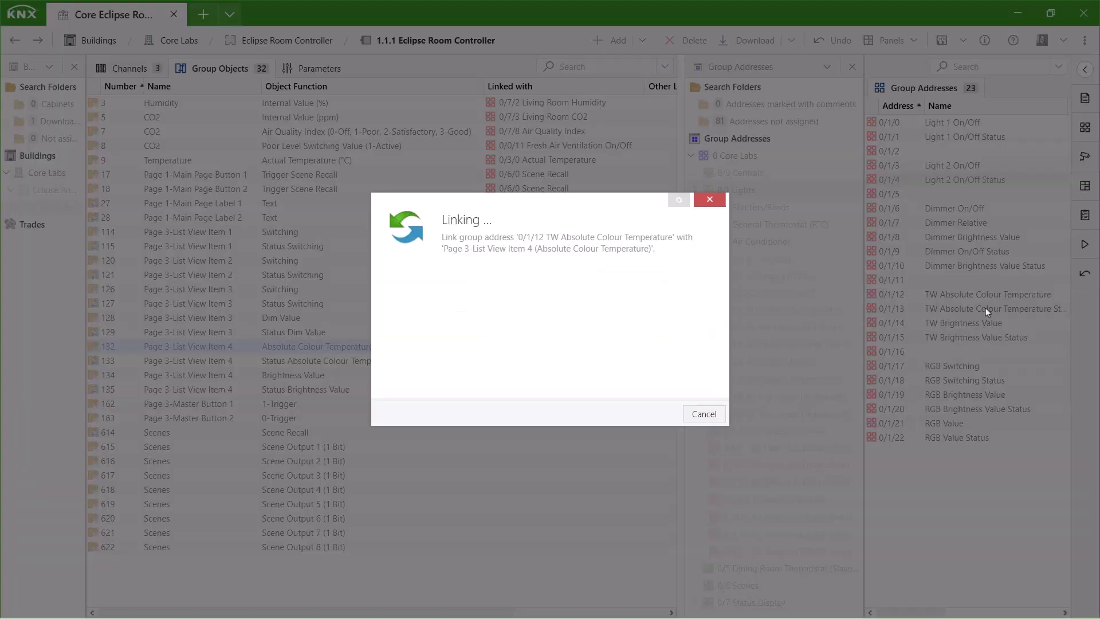
{"action": "left_click_drag", "start_coordinate": [827, 331], "coordinate": [421, 363]}
{"action": "left_click_drag", "start_coordinate": [295, 376], "coordinate": [361, 389]}
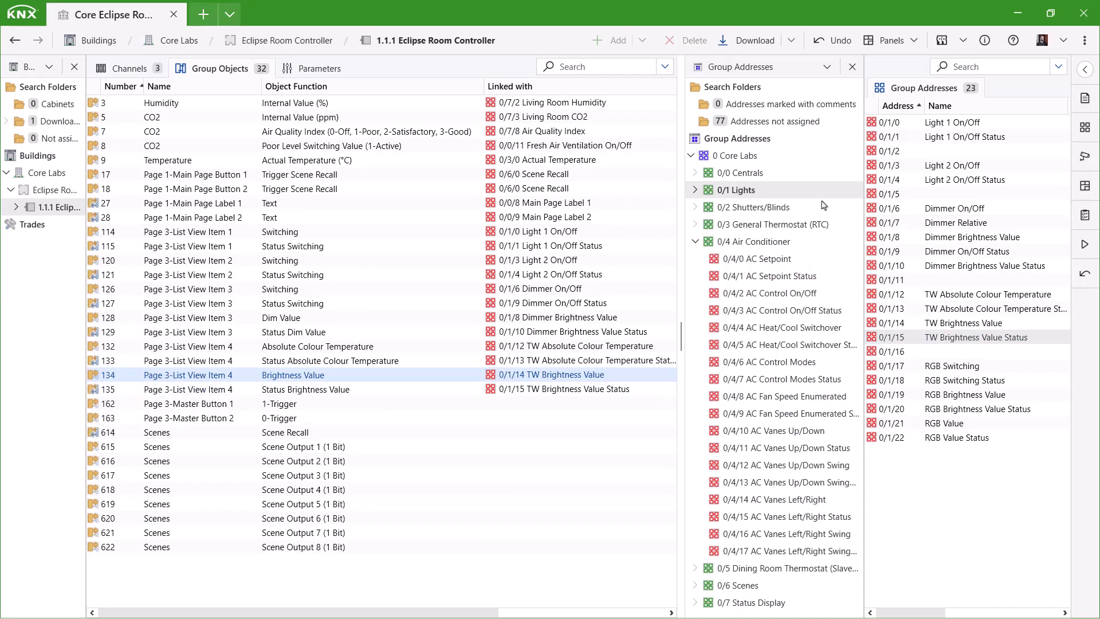
- Link master buttons 1 and 2 to 0/0/1 All Lights On/Off from the Centrals group
{"action": "left_click", "coordinate": [740, 174]}
{"action": "left_click", "coordinate": [695, 241]}
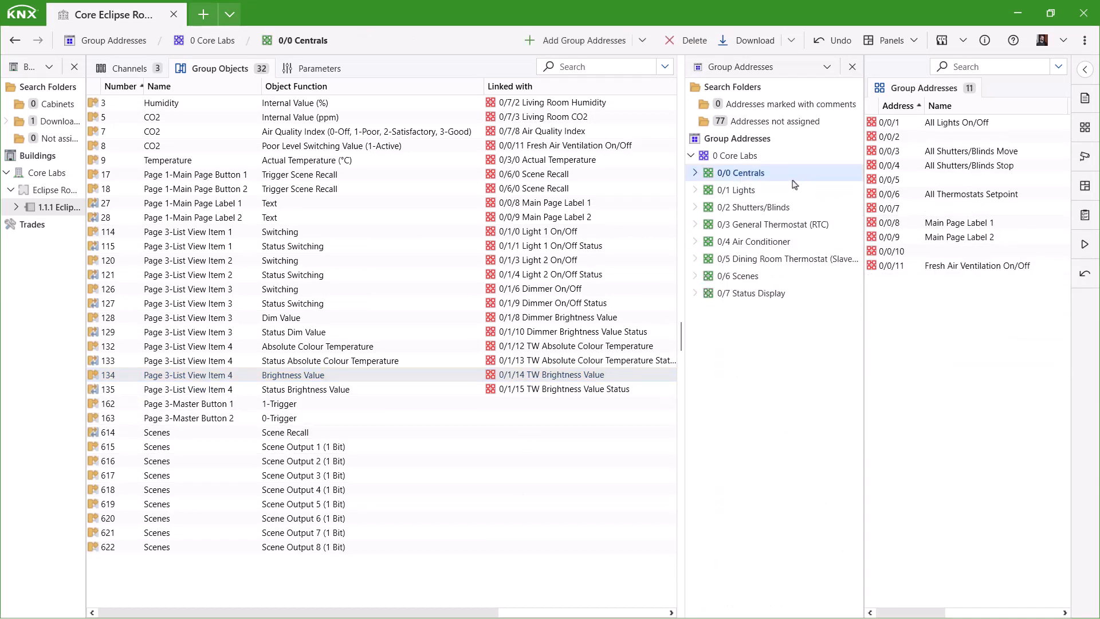
{"action": "left_click_drag", "start_coordinate": [887, 122], "coordinate": [574, 403]}
{"action": "left_click", "coordinate": [269, 418]}
{"action": "double_click", "coordinate": [963, 122]}
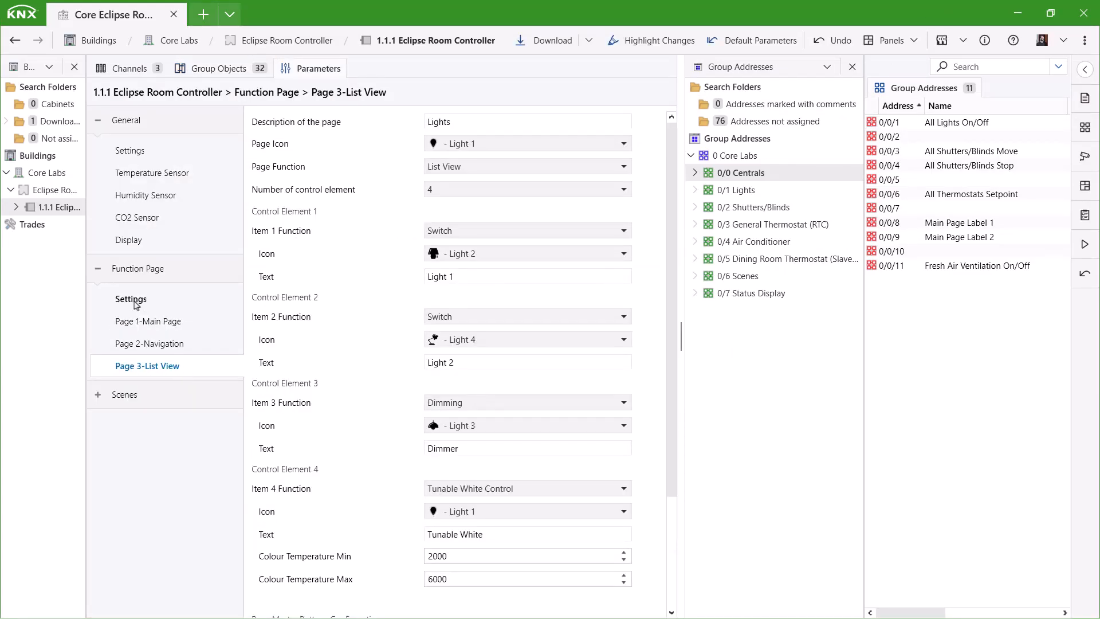
- Enable Function Page 4 as a Detailed Control Element page with the description 'RGB'
{"action": "left_click", "coordinate": [134, 301]}
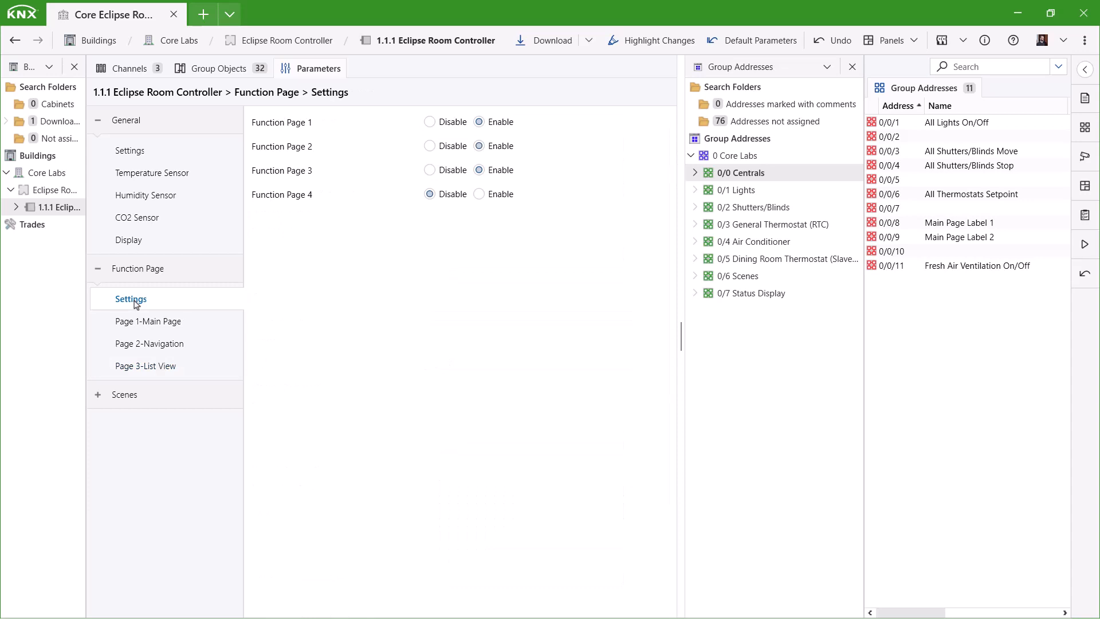
{"action": "left_click", "coordinate": [479, 195]}
{"action": "left_click", "coordinate": [150, 388]}
{"action": "left_click", "coordinate": [480, 166]}
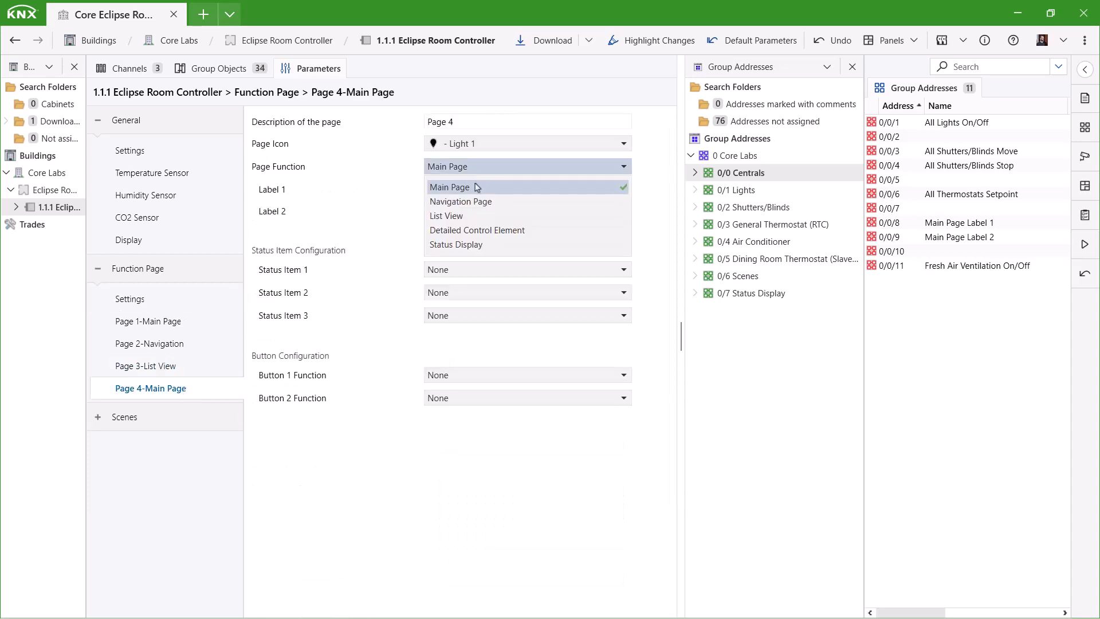
{"action": "left_click", "coordinate": [516, 231]}
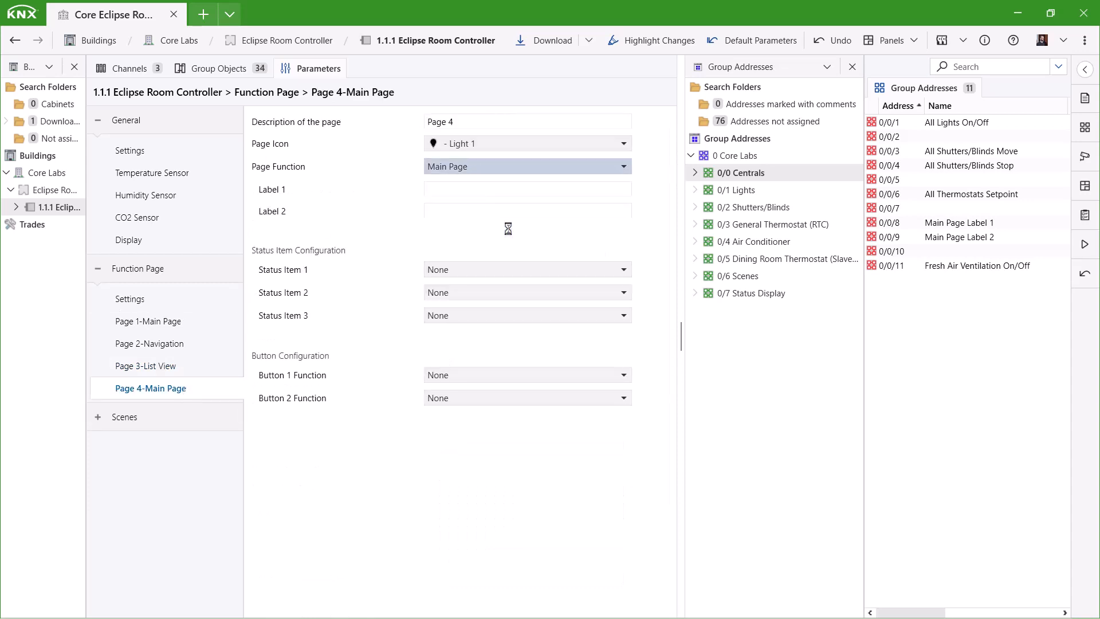
{"action": "left_click", "coordinate": [475, 123]}
{"action": "type", "text": "RGB"}
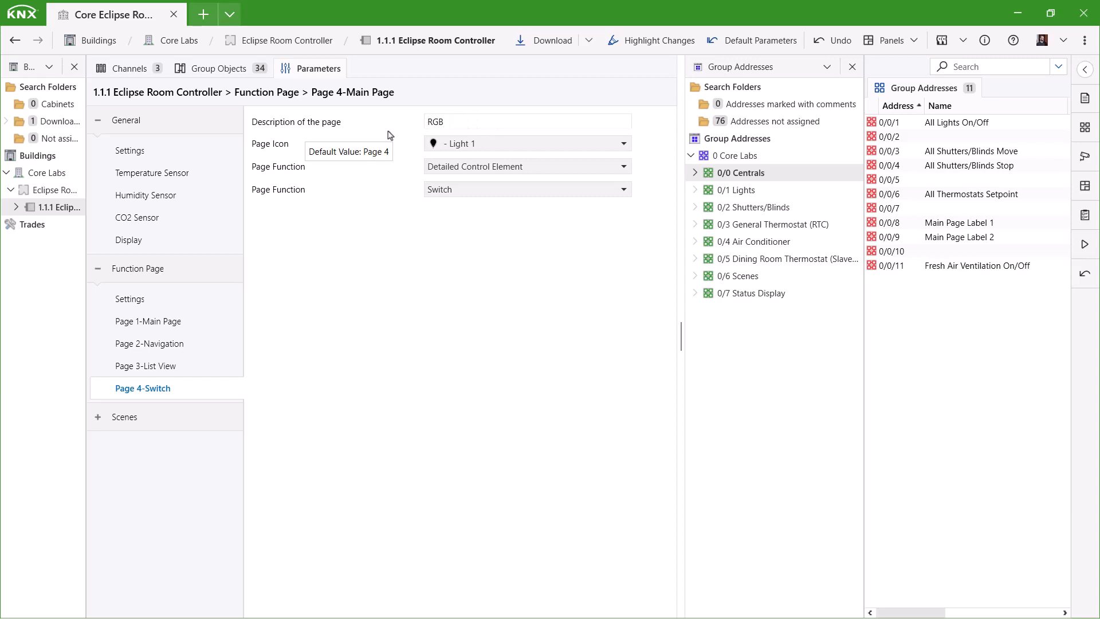
- Give Page 4 the Room 21 icon and the RGBW Control function, then list the 0/1 Lights addresses
{"action": "left_click", "coordinate": [512, 144]}
{"action": "scroll", "coordinate": [527, 230], "scroll_direction": "down", "scroll_amount": 4}
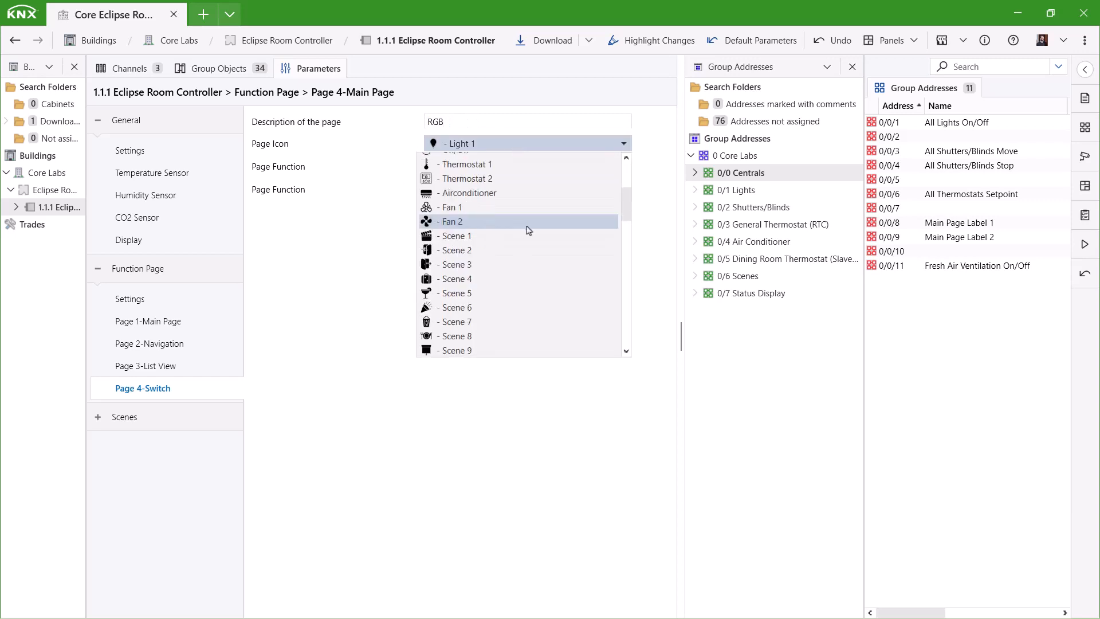
{"action": "scroll", "coordinate": [532, 231], "scroll_direction": "down", "scroll_amount": 10}
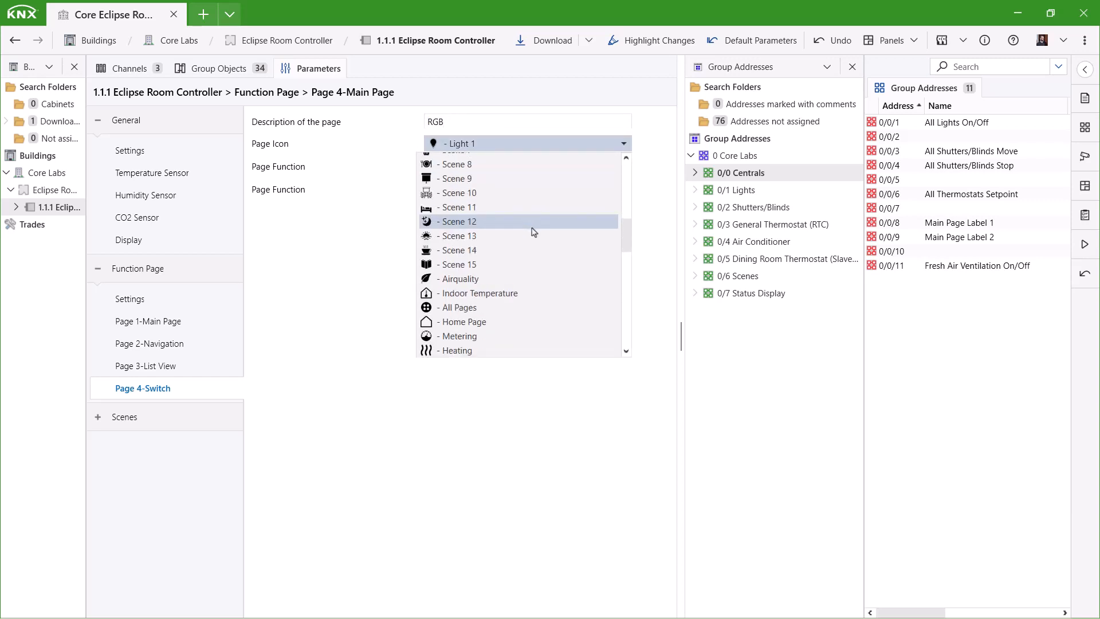
{"action": "scroll", "coordinate": [533, 234], "scroll_direction": "down", "scroll_amount": 5}
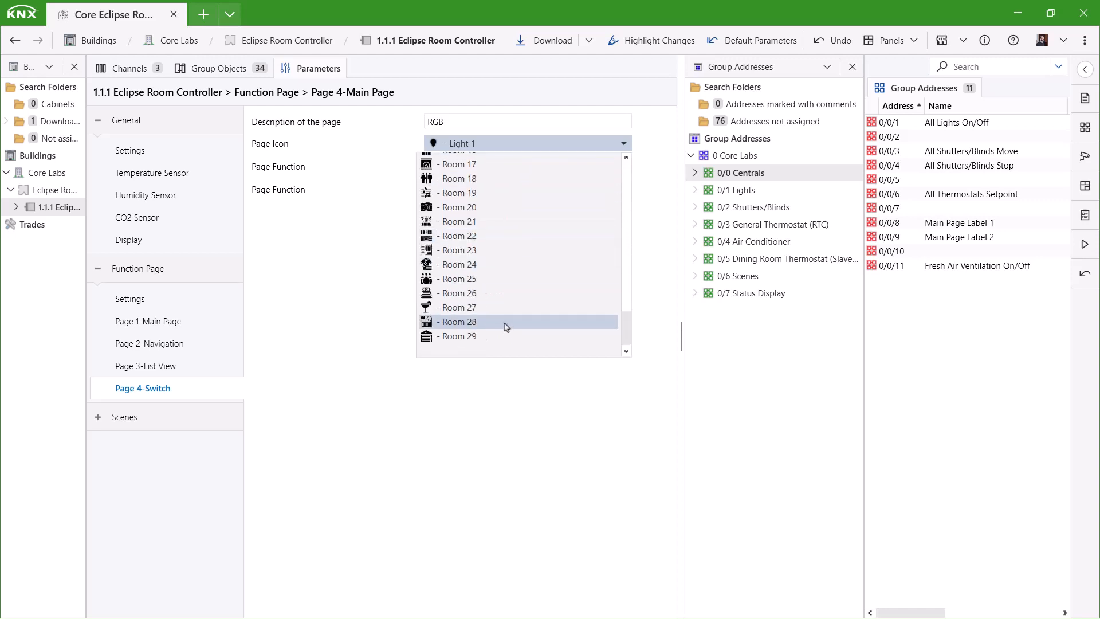
{"action": "left_click", "coordinate": [472, 225]}
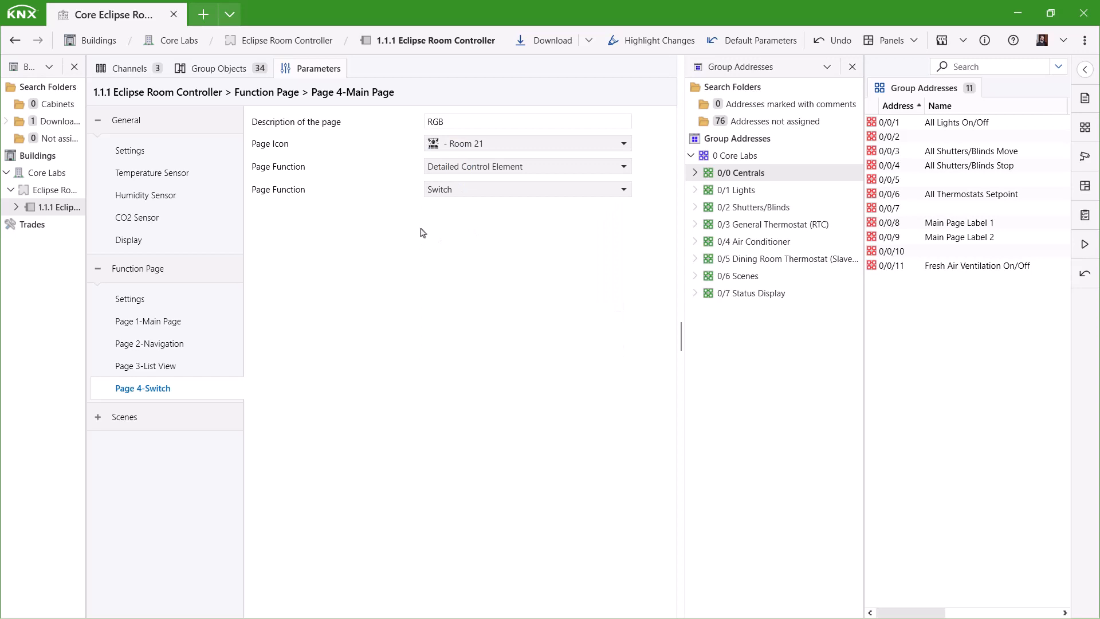
{"action": "left_click", "coordinate": [466, 191]}
{"action": "left_click", "coordinate": [475, 296]}
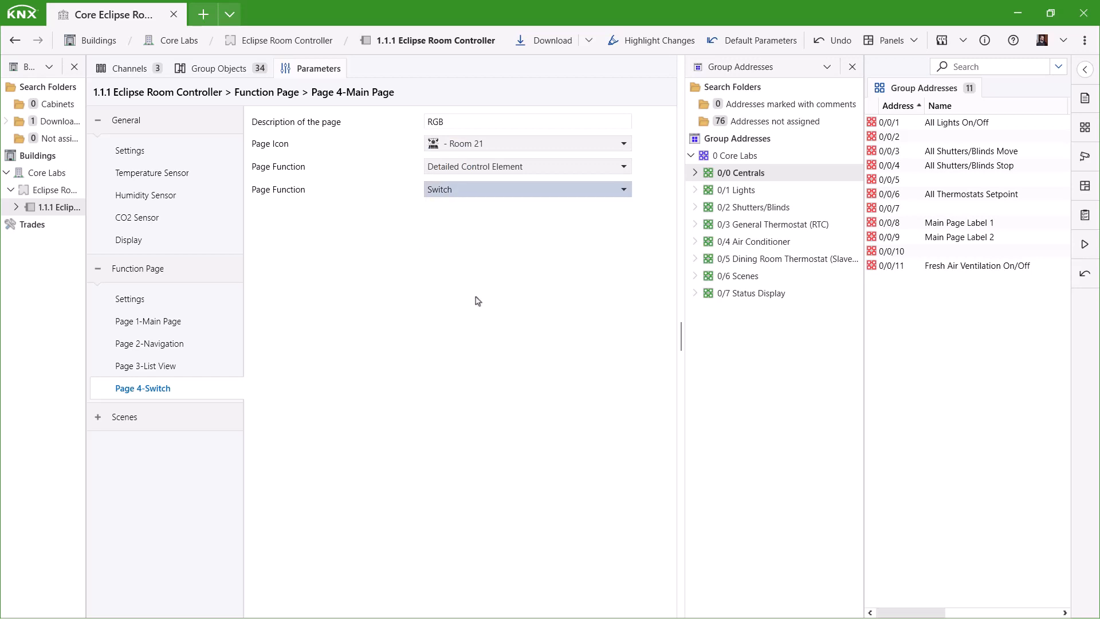
{"action": "left_click", "coordinate": [747, 191]}
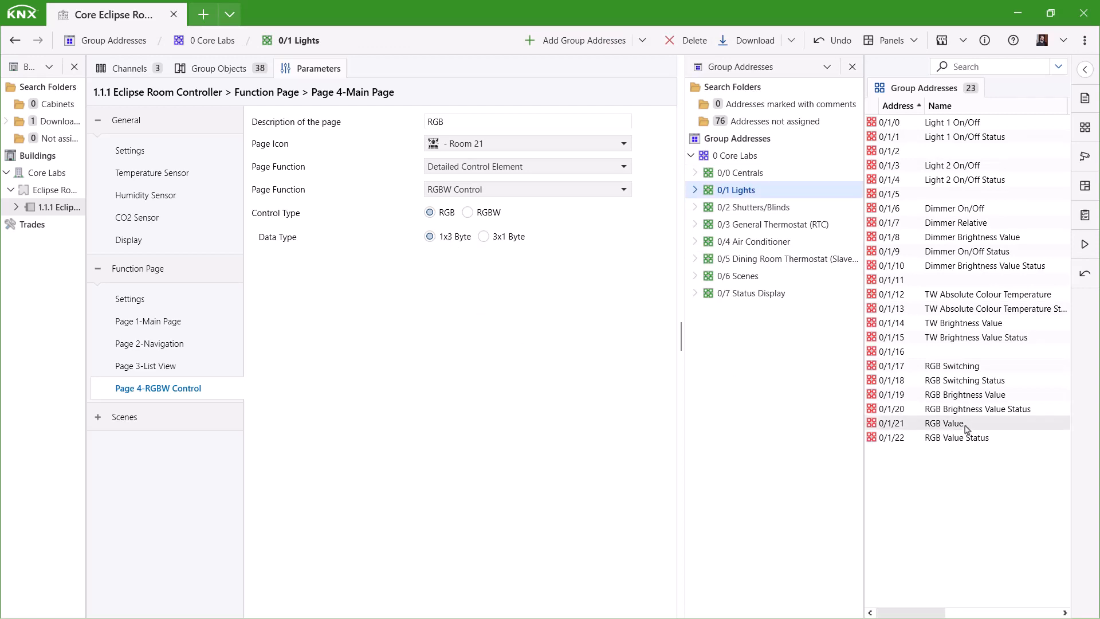
{"action": "left_click", "coordinate": [460, 266]}
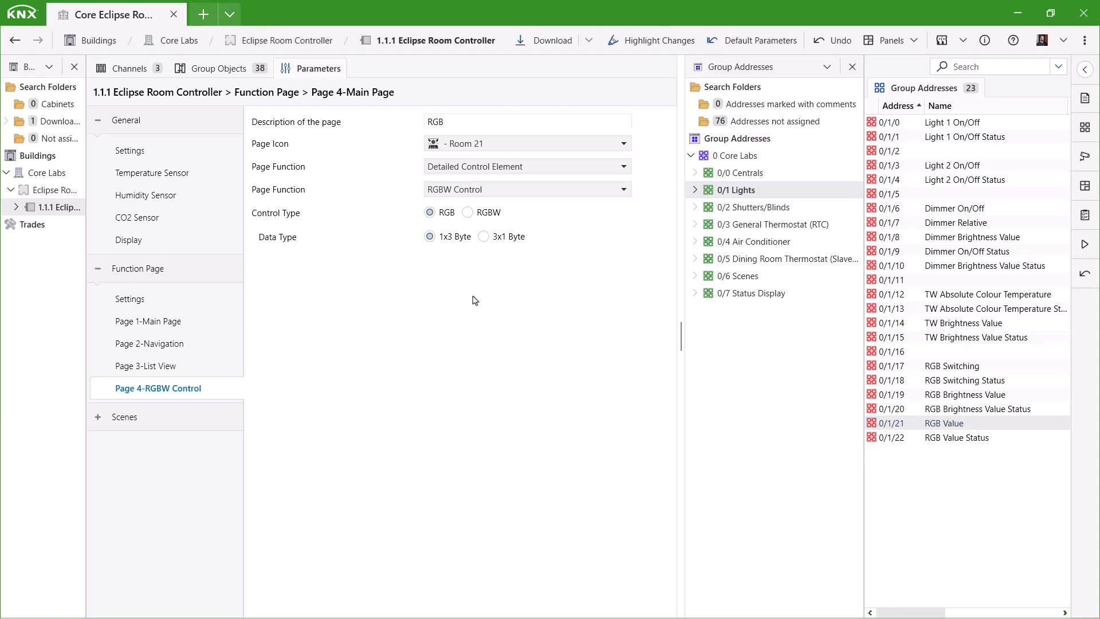
- Link objects 172–175 to 0/1/17 RGB Switching through 0/1/20 RGB Brightness Value Status
{"action": "left_click", "coordinate": [218, 68]}
{"action": "left_click_drag", "start_coordinate": [313, 434], "coordinate": [949, 372]}
{"action": "left_click_drag", "start_coordinate": [343, 448], "coordinate": [975, 394]}
{"action": "left_click_drag", "start_coordinate": [344, 475], "coordinate": [981, 411]}
{"action": "mouse_move", "coordinate": [304, 489]}
{"action": "left_mouse_down"}
{"action": "mouse_move", "coordinate": [280, 494]}
{"action": "mouse_move", "coordinate": [974, 438]}
{"action": "mouse_move", "coordinate": [975, 424]}
{"action": "mouse_move", "coordinate": [309, 508]}
{"action": "left_mouse_up"}
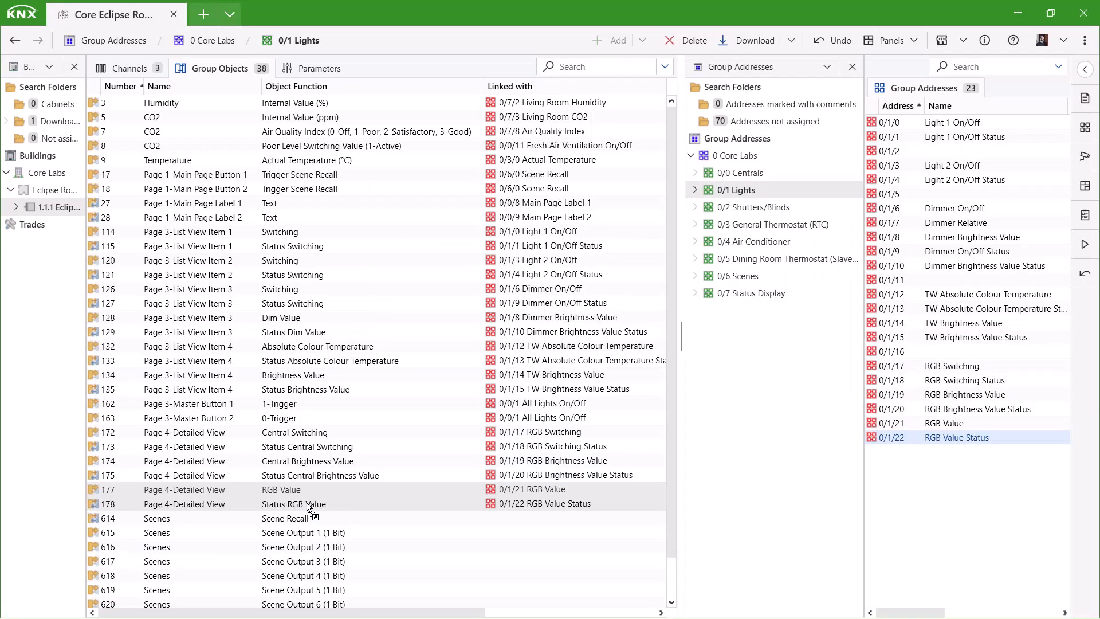
- Enable Function Page 5 as a List View page and start its description with 'Sh'
{"action": "left_click", "coordinate": [318, 69]}
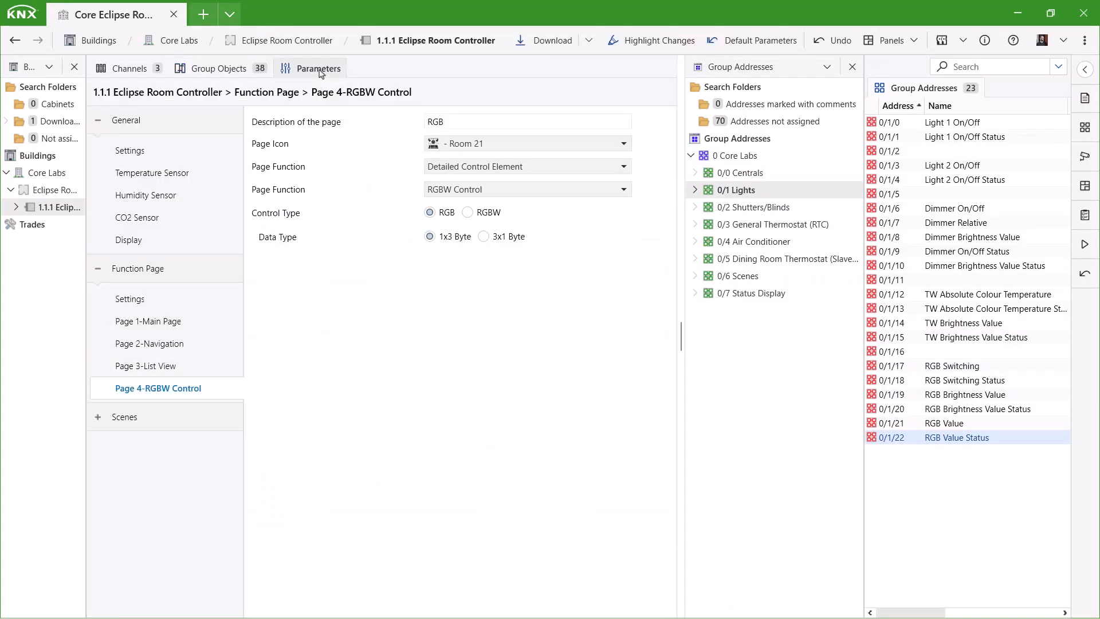
{"action": "left_click", "coordinate": [131, 298]}
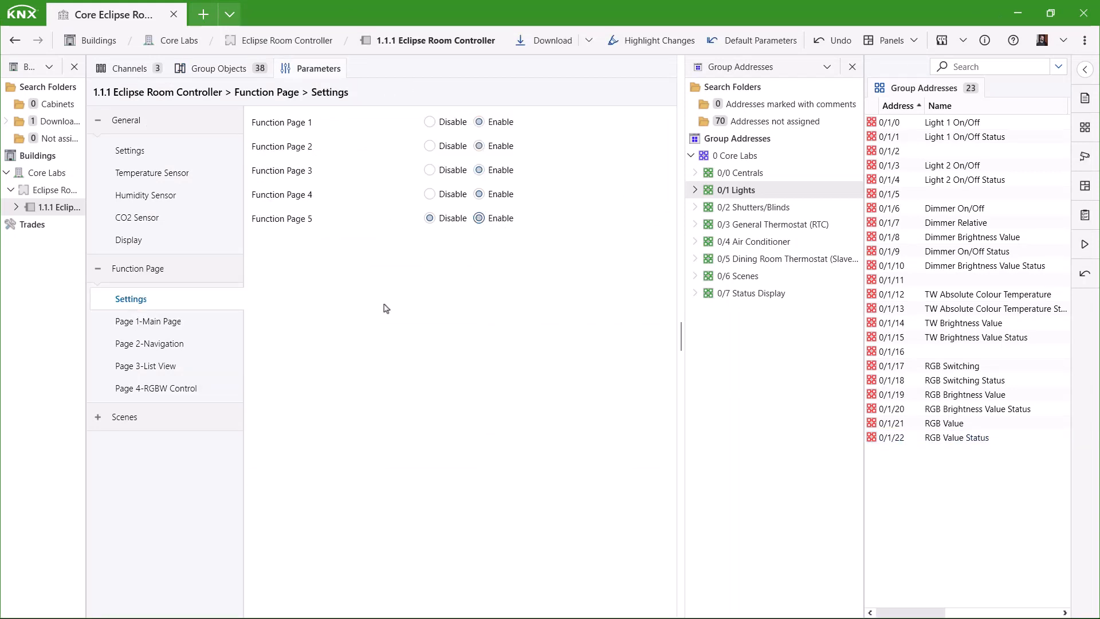
{"action": "left_click", "coordinate": [154, 414]}
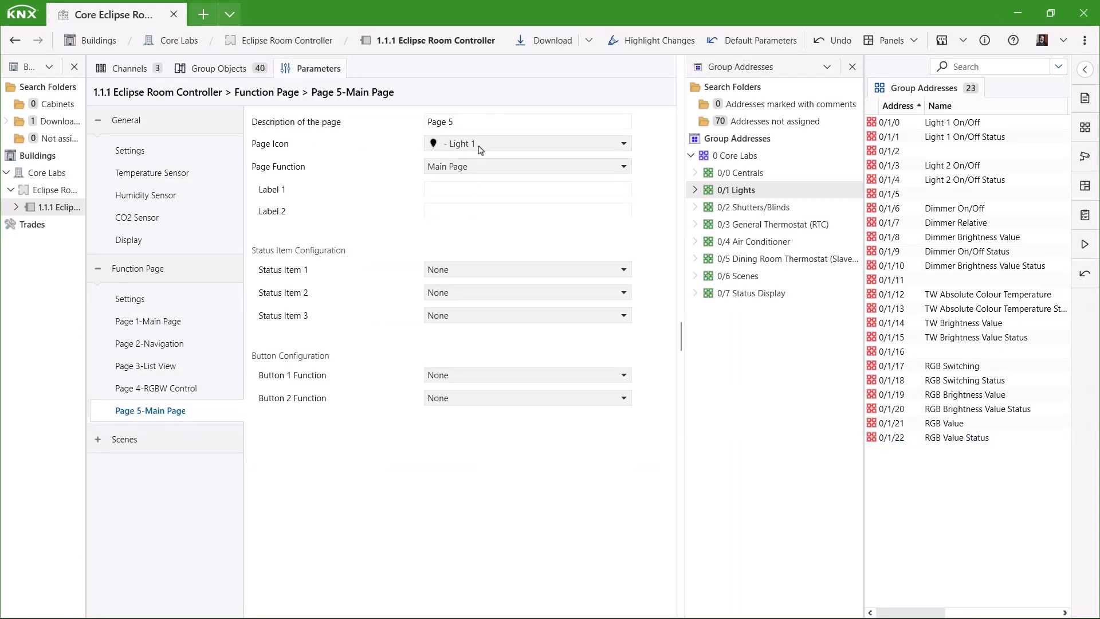
{"action": "left_click", "coordinate": [486, 167]}
{"action": "left_click", "coordinate": [490, 215]}
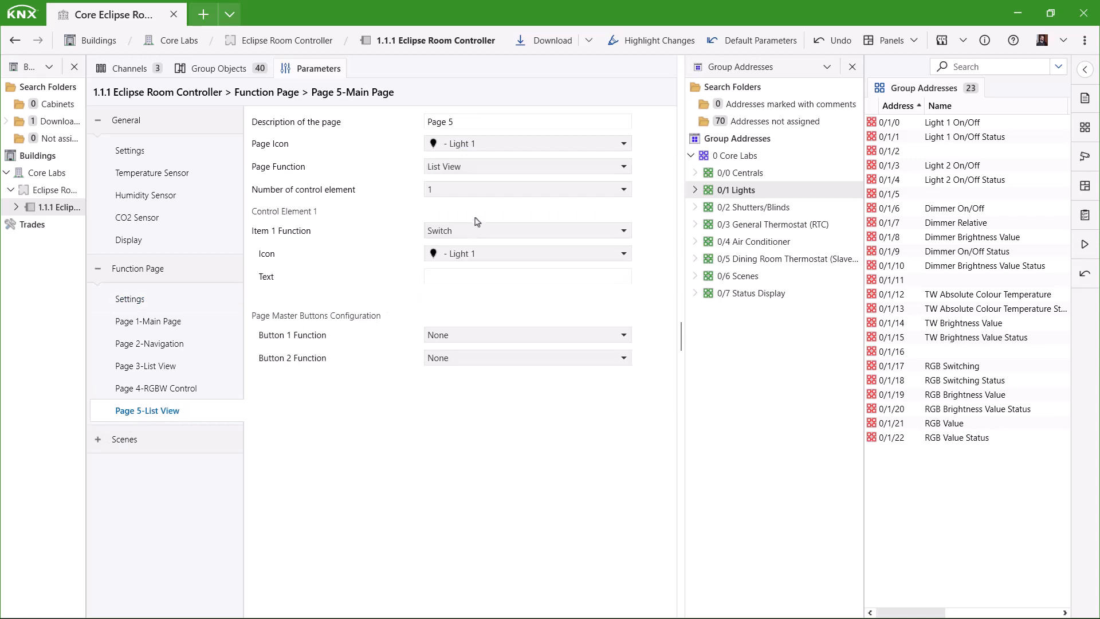
{"action": "left_click", "coordinate": [760, 208]}
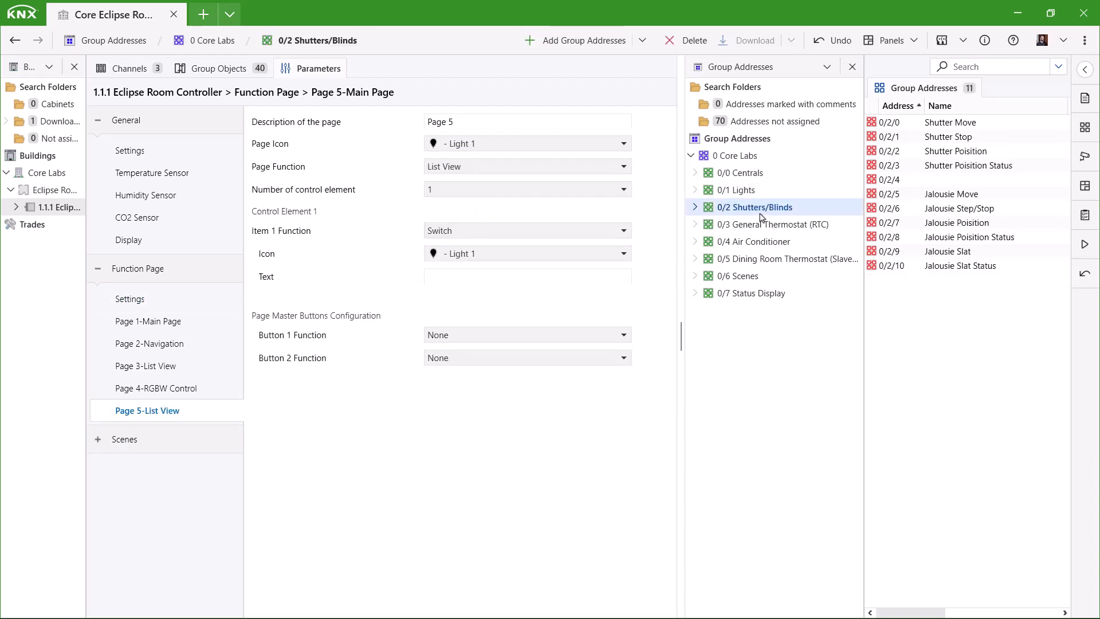
{"action": "left_click", "coordinate": [453, 122]}
{"action": "type", "text": "Shutter/Blind"}
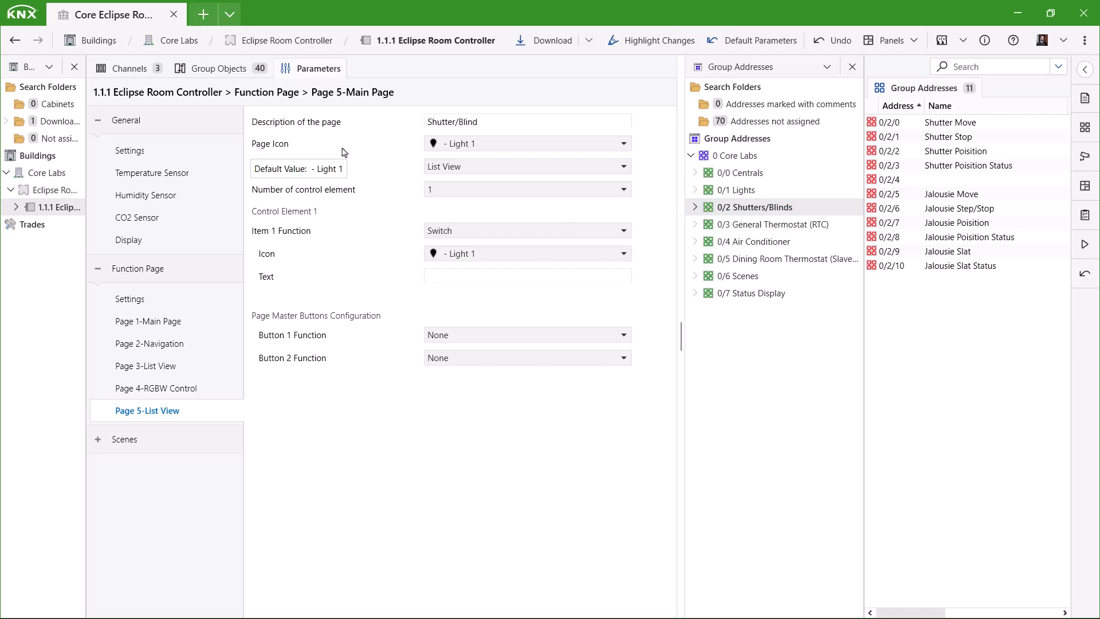
- Give the list two elements; make item 1 a Shutter/Blind control with Shutter icon and blind position
{"action": "left_click", "coordinate": [471, 190]}
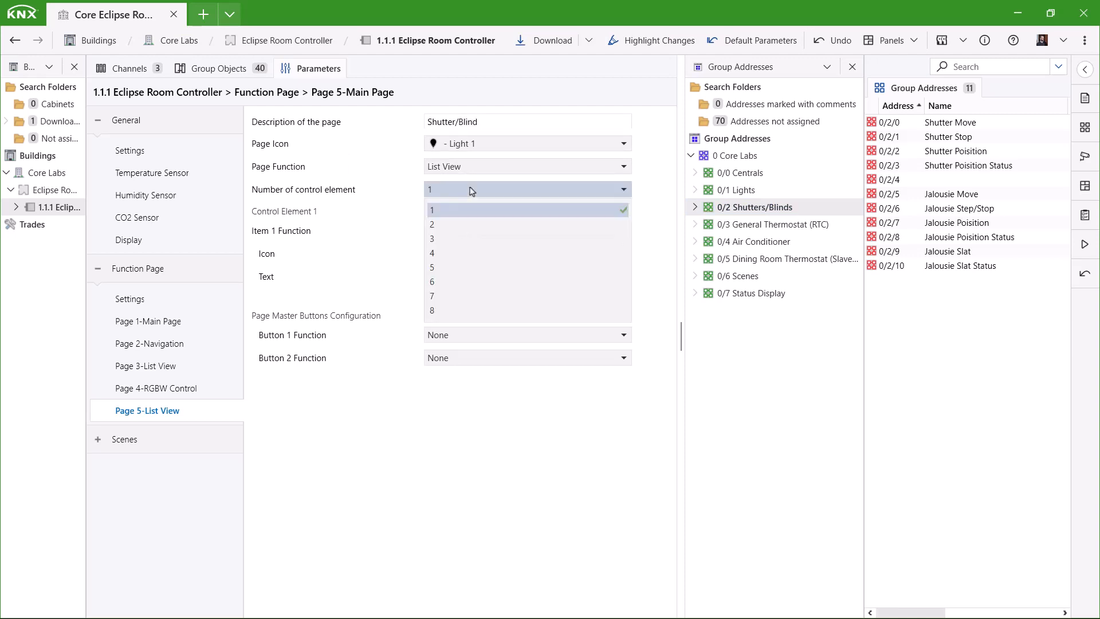
{"action": "left_click", "coordinate": [468, 225]}
{"action": "left_click", "coordinate": [461, 232]}
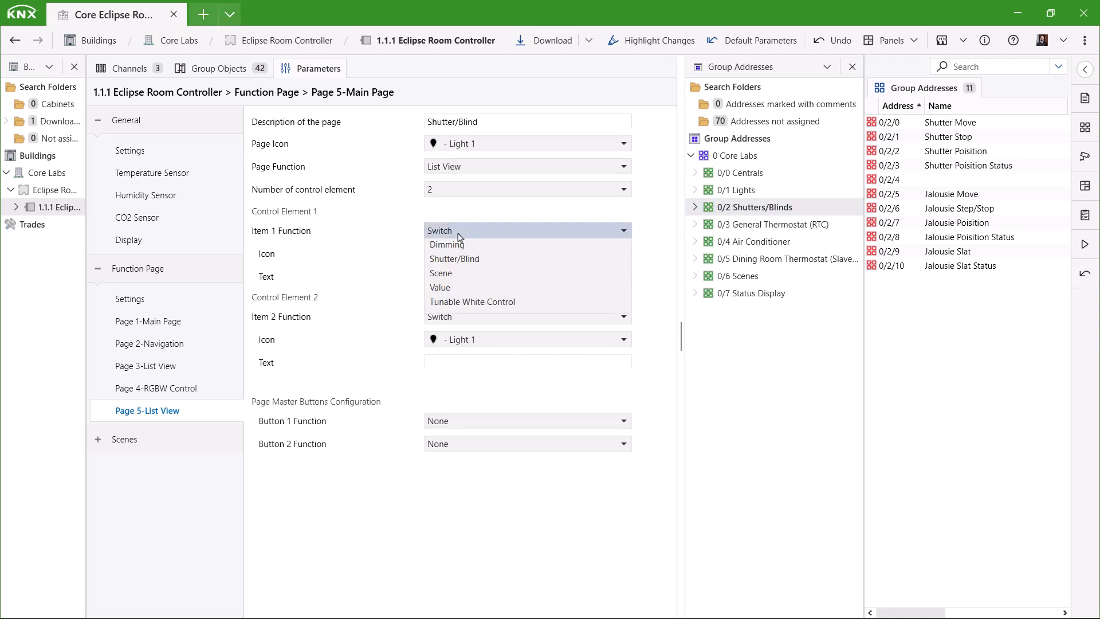
{"action": "left_click", "coordinate": [466, 281]}
{"action": "left_click", "coordinate": [467, 254]}
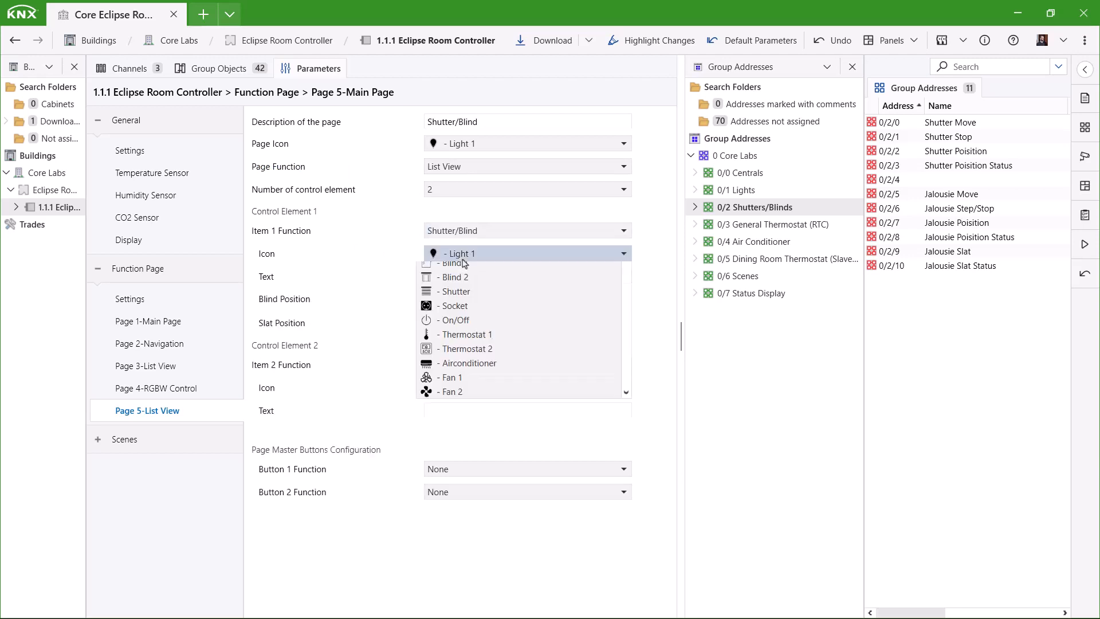
{"action": "left_click", "coordinate": [481, 362]}
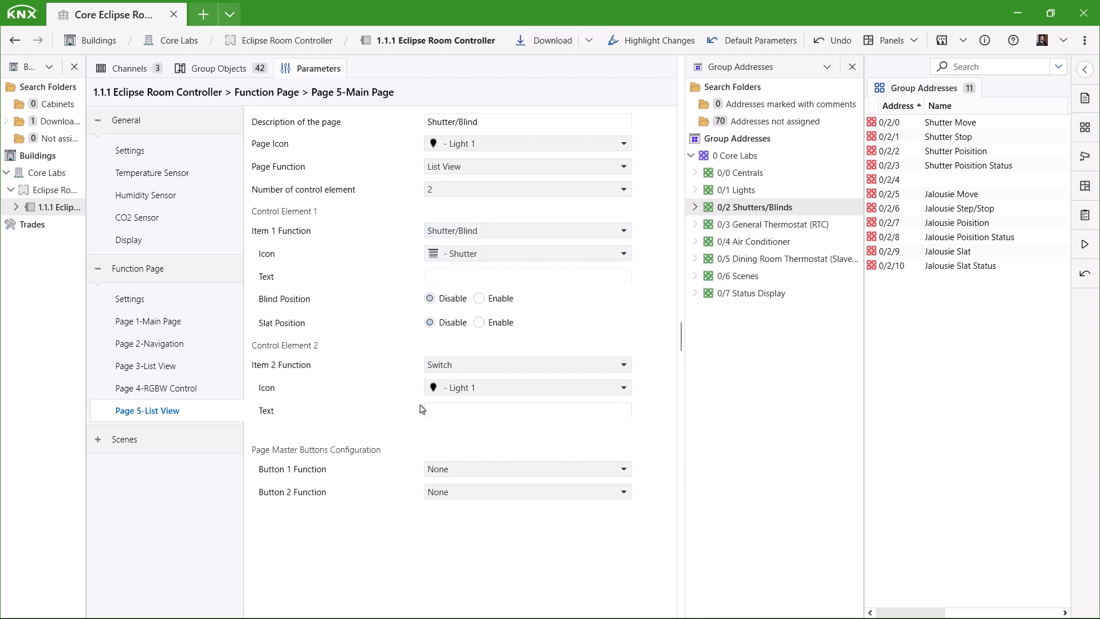
{"action": "left_click", "coordinate": [465, 276]}
{"action": "left_click", "coordinate": [480, 299]}
- Make item 2 a Shutter/Blind control with the Blind 2 icon, blind position and slat position
{"action": "left_click", "coordinate": [469, 367]}
{"action": "left_click", "coordinate": [474, 412]}
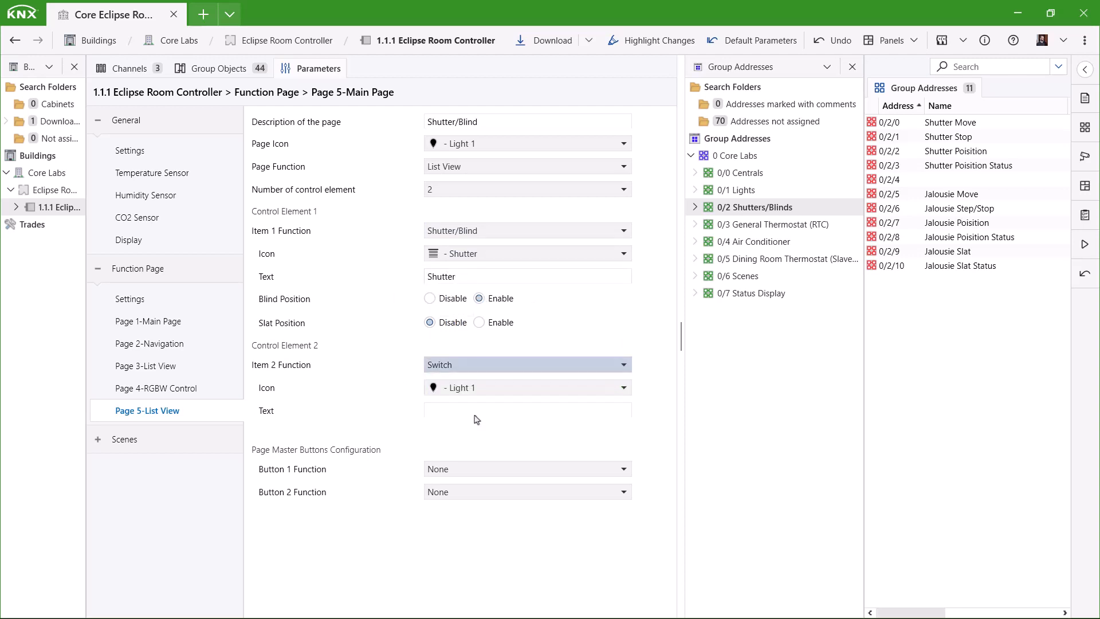
{"action": "left_click", "coordinate": [468, 388]}
{"action": "left_click", "coordinate": [477, 482]}
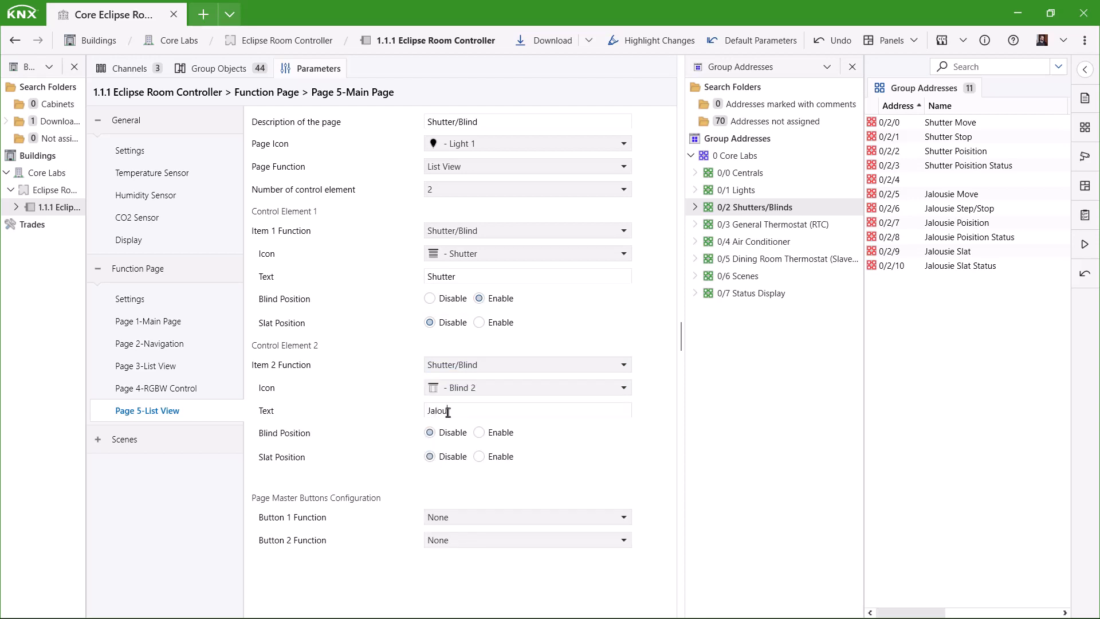
{"action": "left_click", "coordinate": [479, 433]}
{"action": "left_click", "coordinate": [506, 462]}
- Set both master buttons to 1 Bit, with master button 2's value set to 1
{"action": "left_click", "coordinate": [484, 521]}
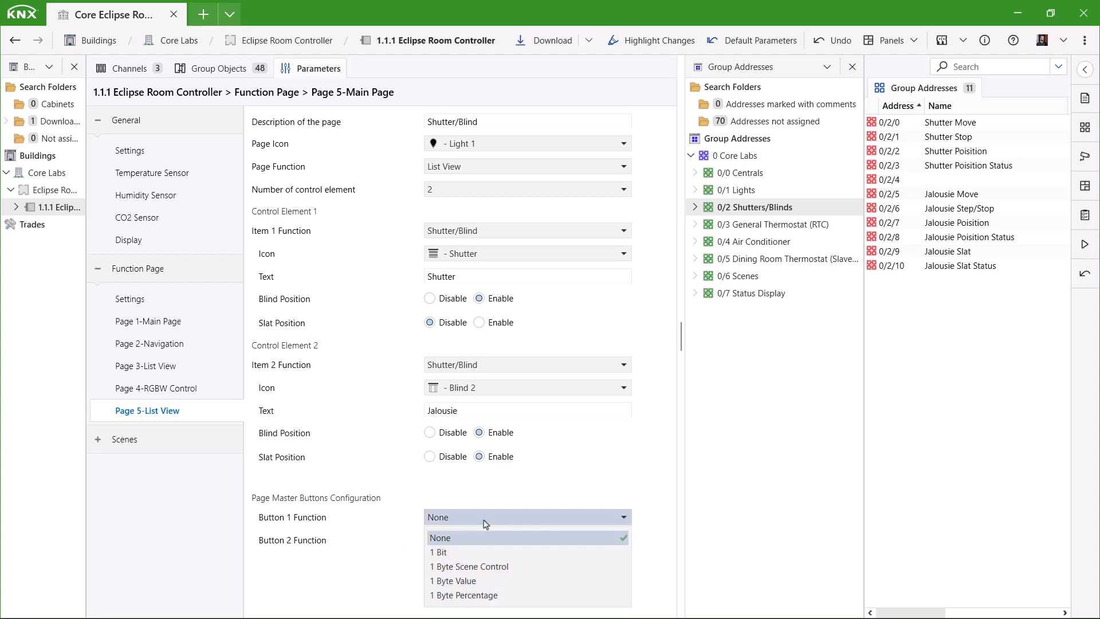
{"action": "left_click", "coordinate": [459, 552]}
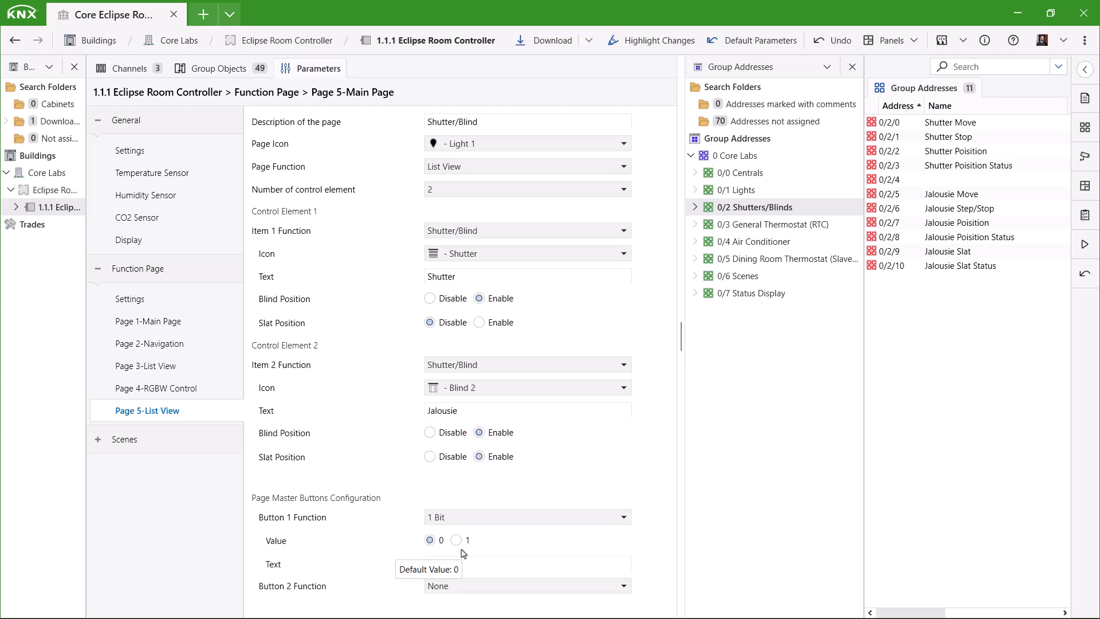
{"action": "left_click", "coordinate": [491, 564]}
{"action": "left_click", "coordinate": [563, 590]}
{"action": "left_click", "coordinate": [447, 453]}
{"action": "scroll", "coordinate": [401, 576], "scroll_direction": "down", "scroll_amount": 1}
{"action": "left_click", "coordinate": [457, 583]}
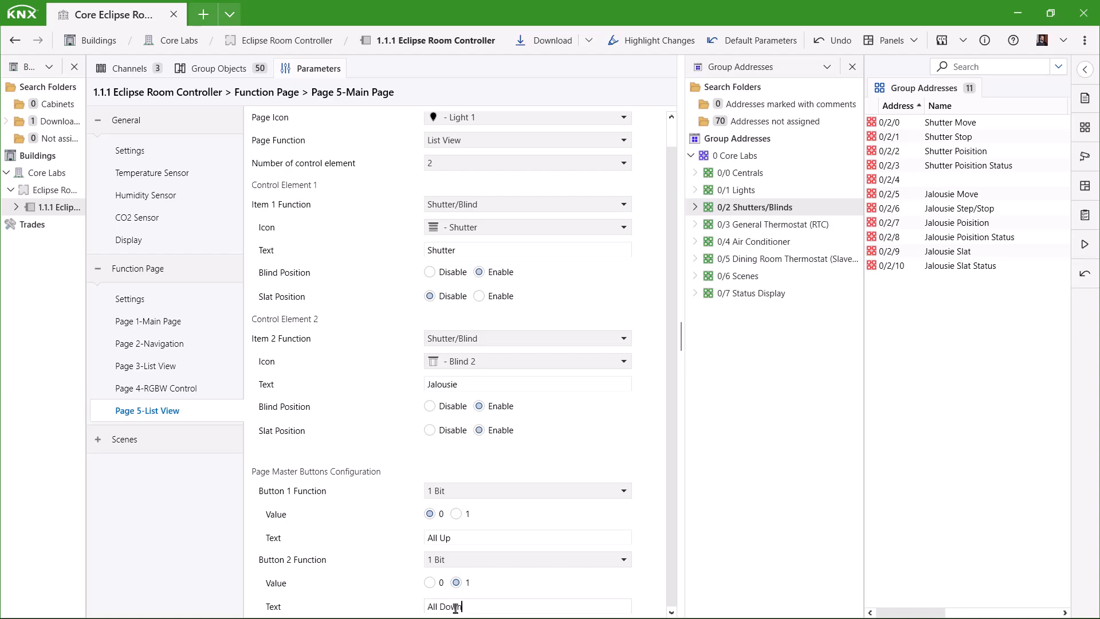
- Link objects 214–224 to 0/2/0 Shutter Move through 0/2/9 Jalousie Slat
{"action": "left_click", "coordinate": [218, 68]}
{"action": "scroll", "coordinate": [490, 351], "scroll_direction": "down", "scroll_amount": 6}
{"action": "left_click", "coordinate": [490, 303]}
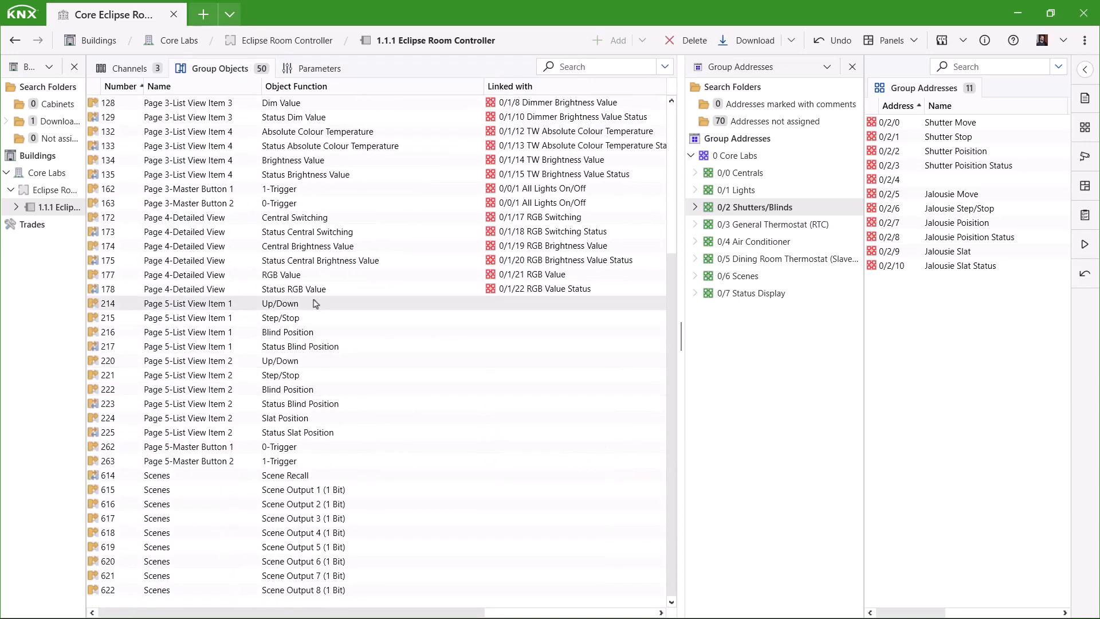
{"action": "left_click", "coordinate": [950, 125]}
{"action": "left_click_drag", "start_coordinate": [950, 138], "coordinate": [282, 320]}
{"action": "left_click_drag", "start_coordinate": [292, 332], "coordinate": [972, 153]}
{"action": "left_click_drag", "start_coordinate": [969, 165], "coordinate": [357, 347]}
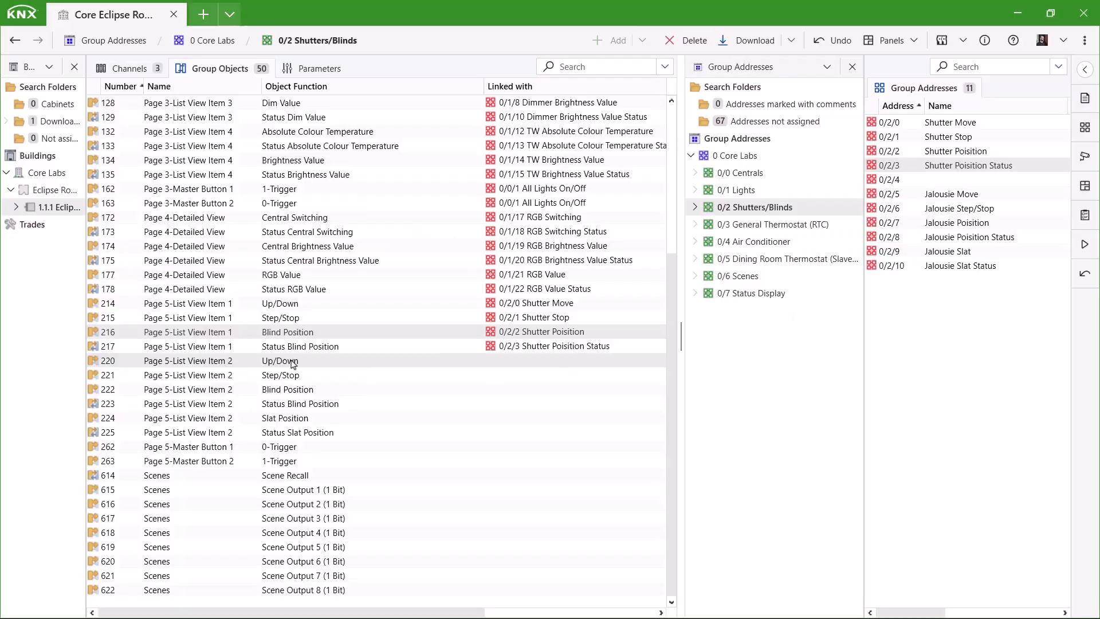
{"action": "left_click_drag", "start_coordinate": [952, 194], "coordinate": [287, 360]}
{"action": "left_click_drag", "start_coordinate": [957, 208], "coordinate": [292, 389]}
{"action": "left_click_drag", "start_coordinate": [969, 237], "coordinate": [305, 408]}
{"action": "left_click_drag", "start_coordinate": [293, 420], "coordinate": [962, 253]}
{"action": "left_click_drag", "start_coordinate": [959, 265], "coordinate": [319, 438]}
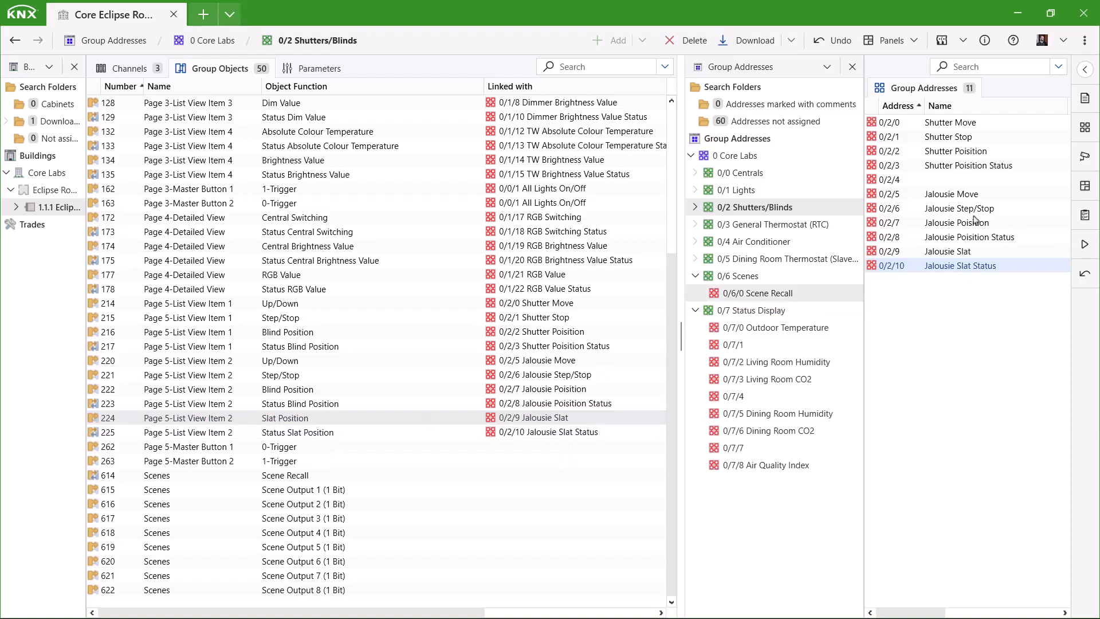
- Link master button objects 262 and 263 to 0/0/3 All Shutters/Blinds Move
{"action": "left_click", "coordinate": [740, 173]}
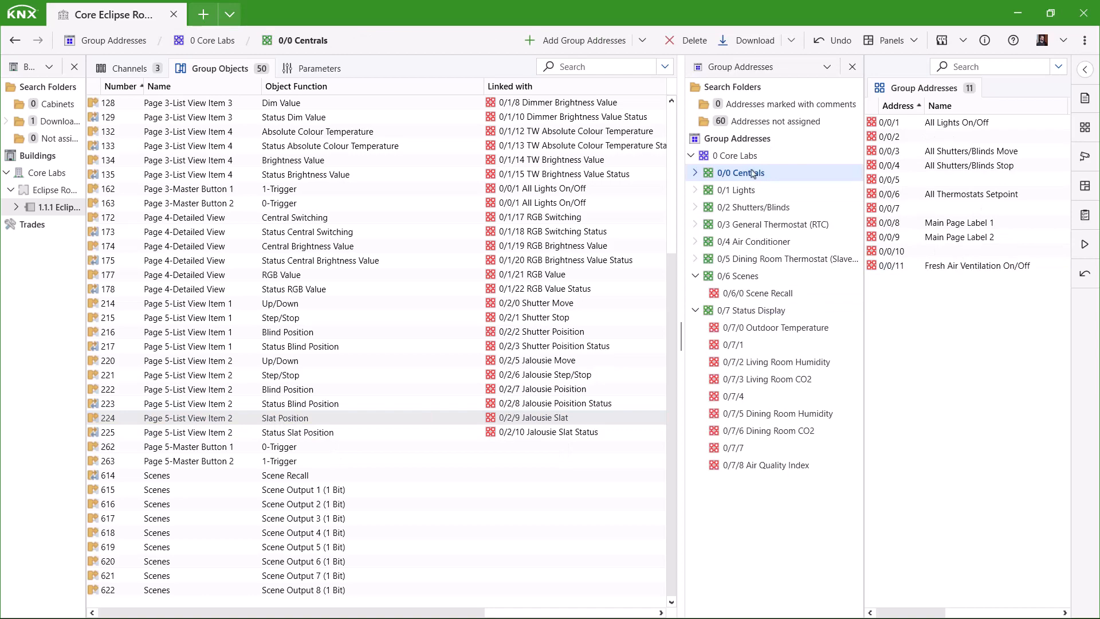
{"action": "left_click", "coordinate": [312, 450]}
{"action": "left_click_drag", "start_coordinate": [890, 151], "coordinate": [318, 450]}
{"action": "left_click", "coordinate": [275, 462]}
{"action": "left_click_drag", "start_coordinate": [891, 151], "coordinate": [567, 461]}
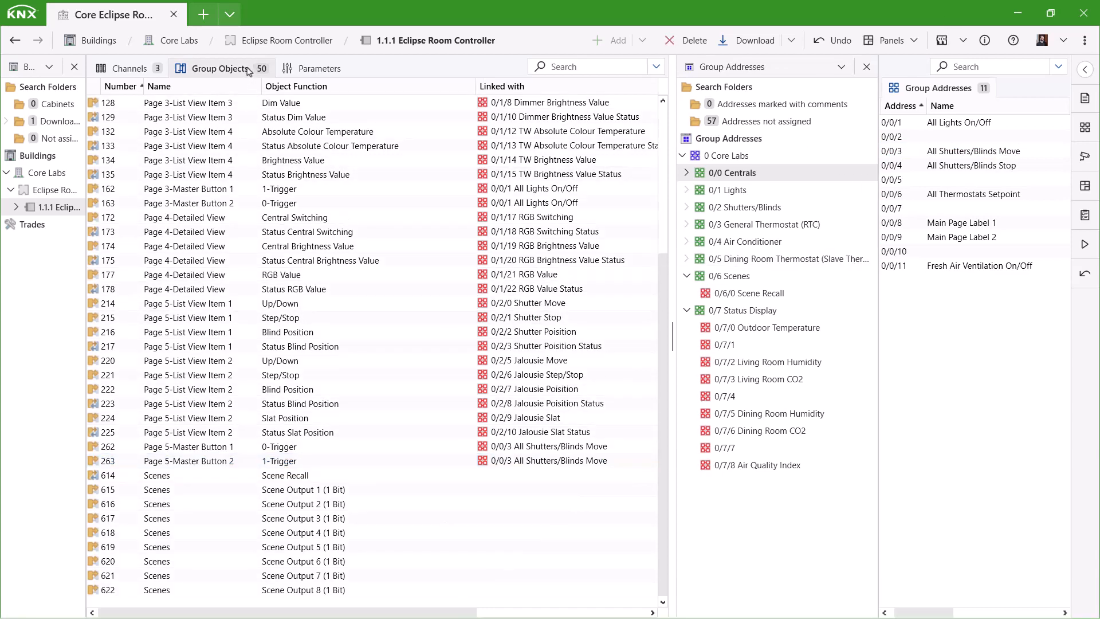
{"action": "left_click", "coordinate": [318, 69]}
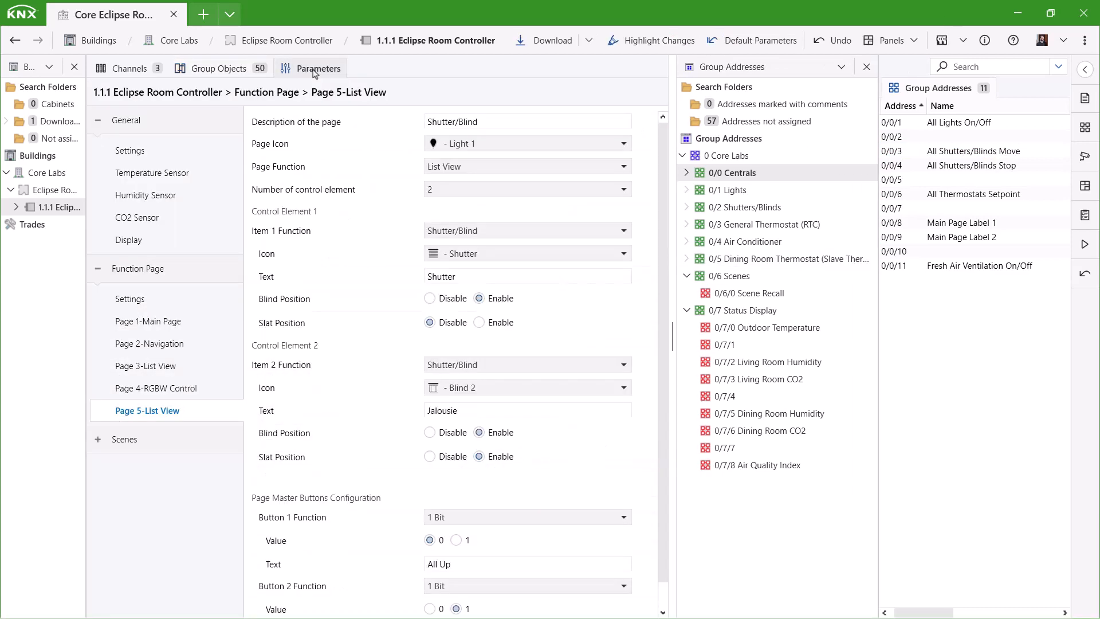
- Enable Page 6 as Detailed Control Element, General Thermostat (RTC), Thermostat 1 icon, description 'Floor Heating'
{"action": "left_click", "coordinate": [132, 299]}
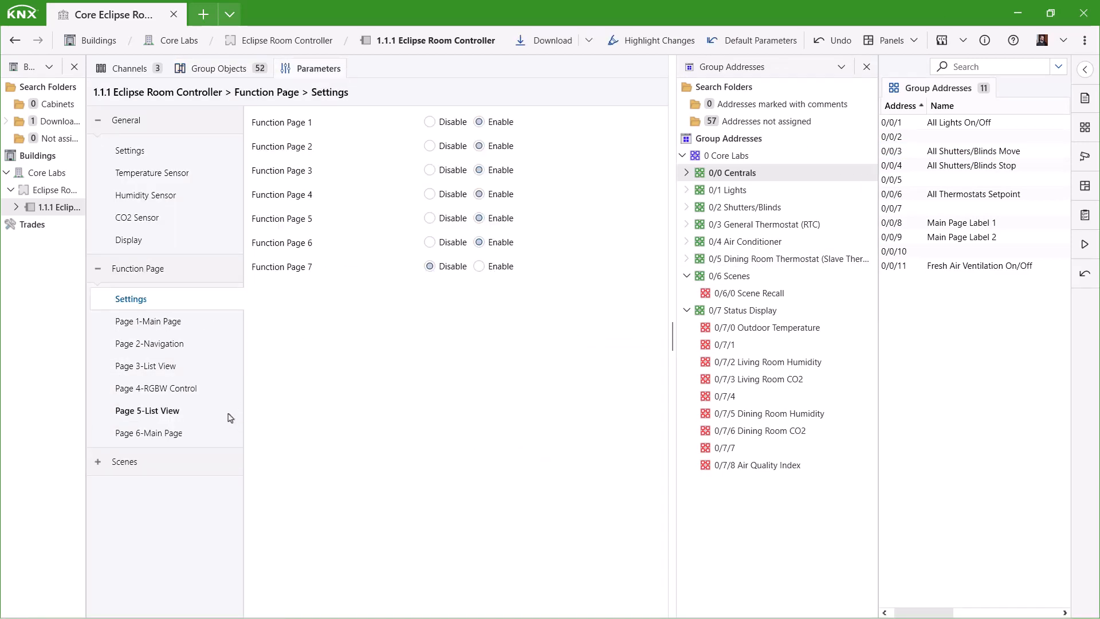
{"action": "left_click", "coordinate": [176, 434]}
{"action": "left_click", "coordinate": [465, 167]}
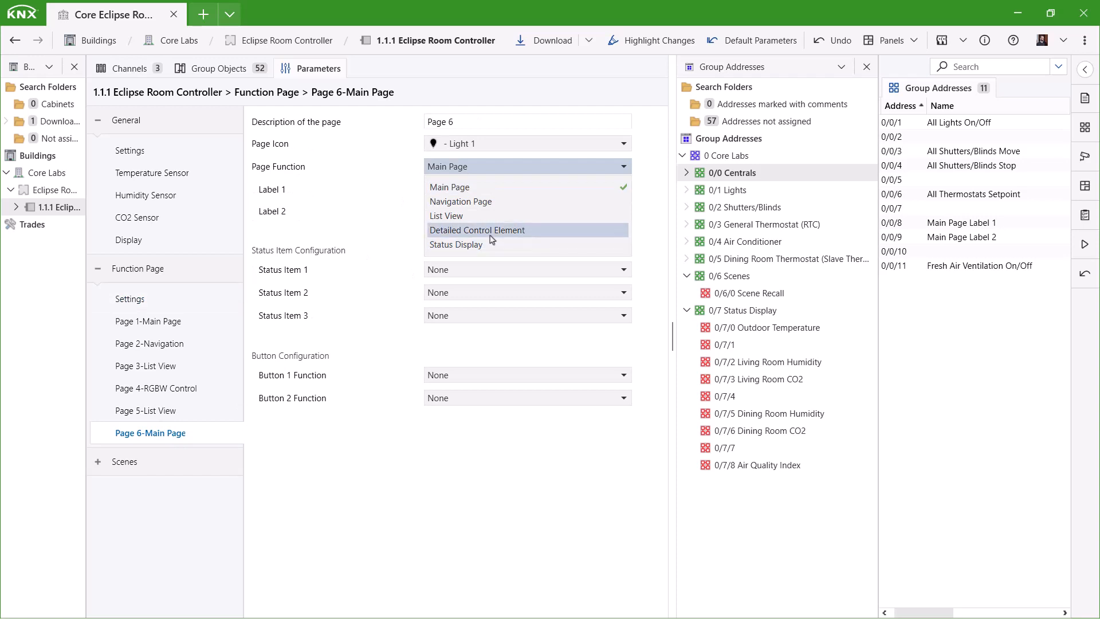
{"action": "left_click", "coordinate": [491, 231]}
{"action": "left_click", "coordinate": [467, 189]}
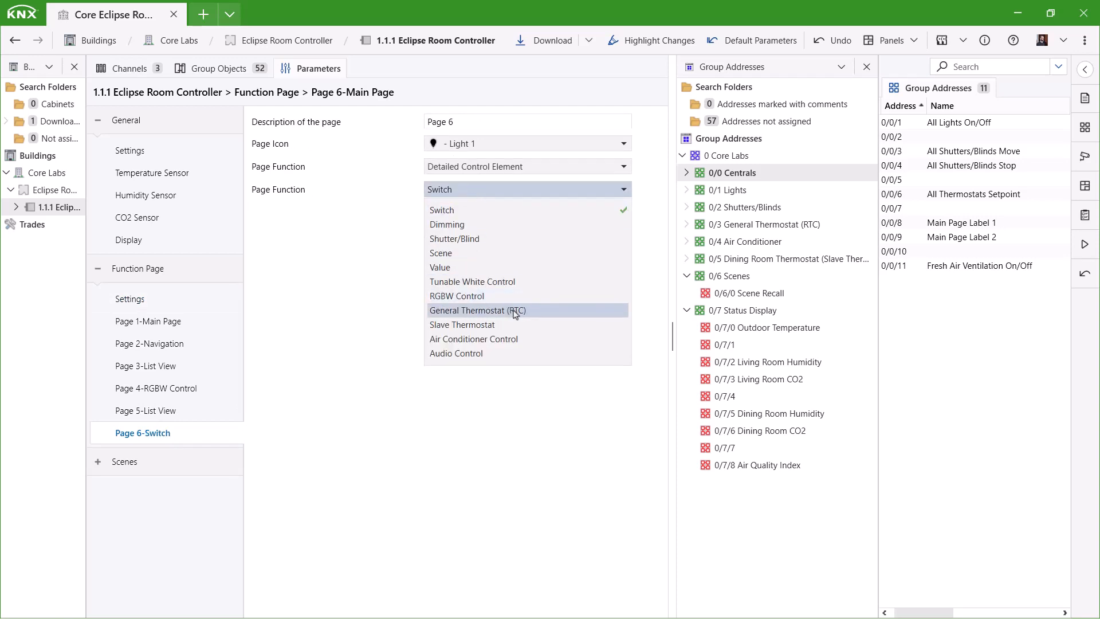
{"action": "left_click", "coordinate": [515, 310]}
{"action": "left_click", "coordinate": [462, 149]}
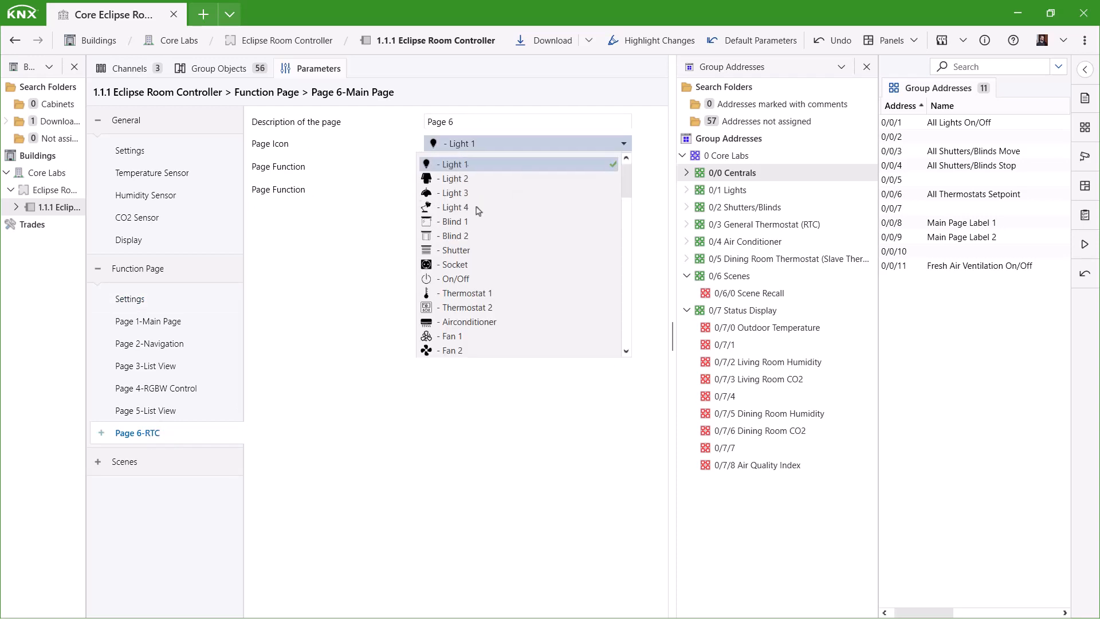
{"action": "left_click", "coordinate": [490, 293]}
{"action": "left_click", "coordinate": [479, 121]}
{"action": "type", "text": "Floor Heating"}
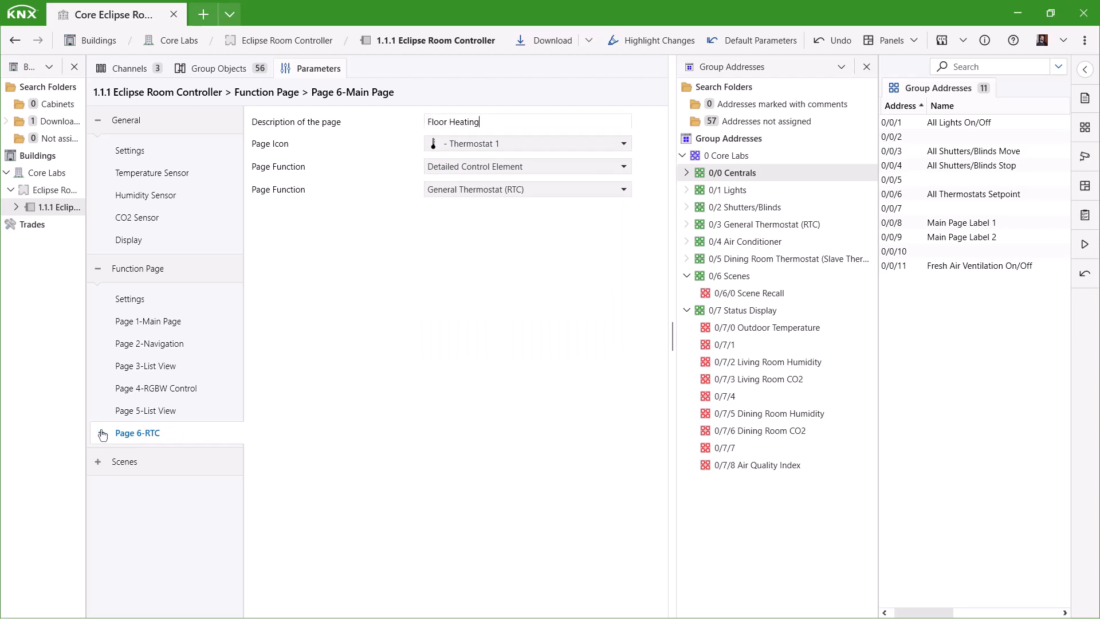
{"action": "left_click", "coordinate": [101, 433]}
- Keep Heating mode and raise the Comfort, Standby and Night setpoints to 24, 22 and 20 °C
{"action": "left_click", "coordinate": [145, 455]}
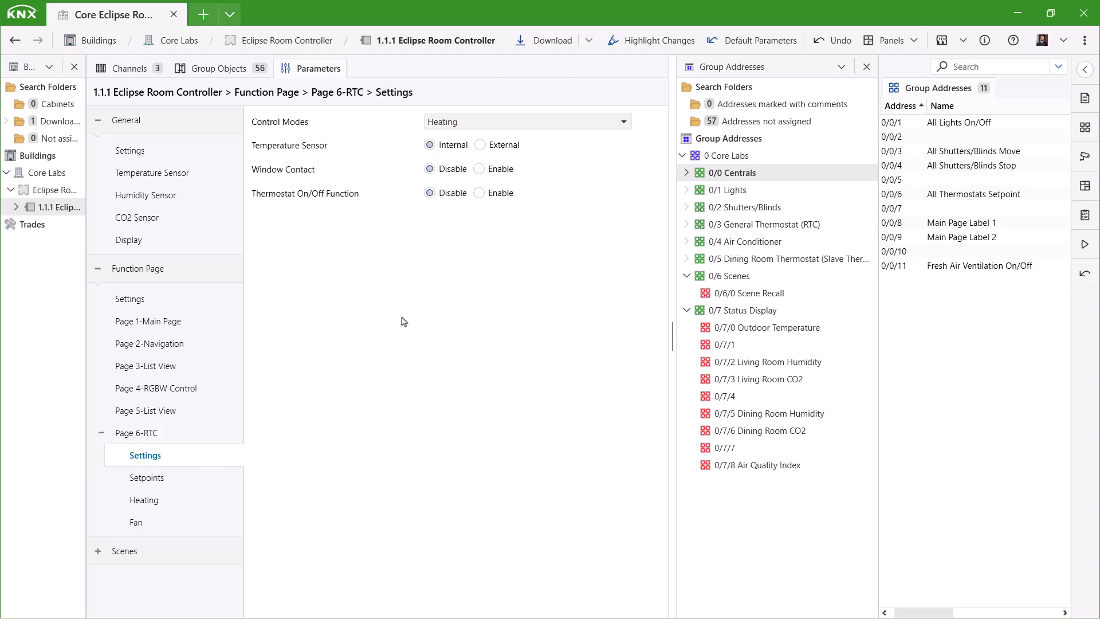
{"action": "left_click", "coordinate": [610, 122]}
{"action": "left_click", "coordinate": [608, 123]}
{"action": "left_click", "coordinate": [178, 484]}
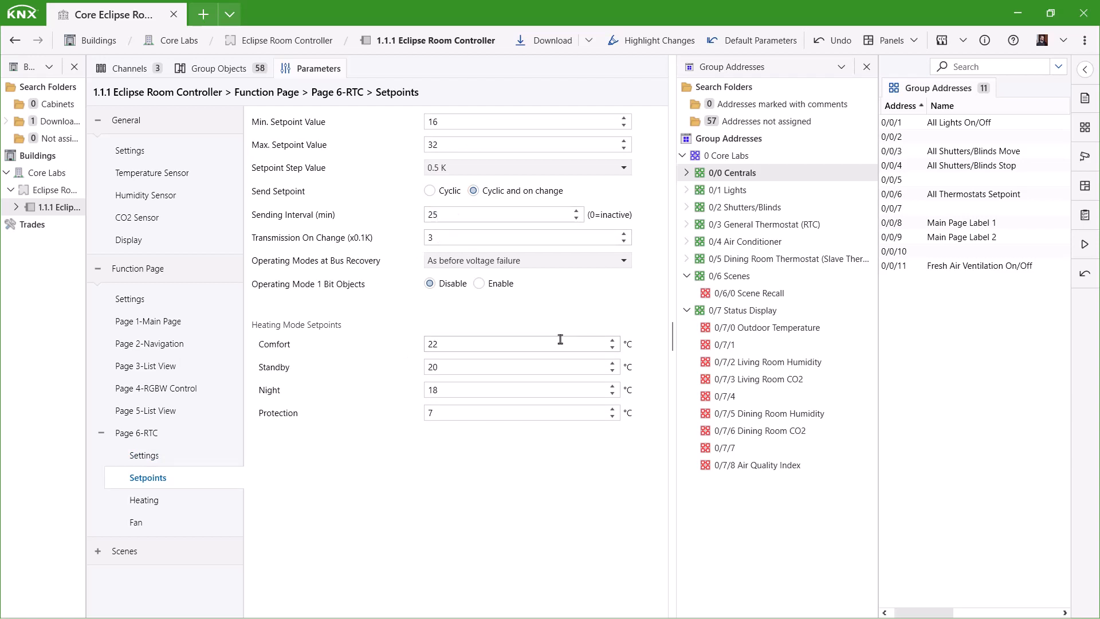
{"action": "left_click", "coordinate": [613, 340]}
{"action": "left_click", "coordinate": [613, 341]}
{"action": "left_click", "coordinate": [612, 364]}
{"action": "left_click", "coordinate": [612, 363]}
{"action": "left_click", "coordinate": [613, 386]}
{"action": "left_click", "coordinate": [612, 386]}
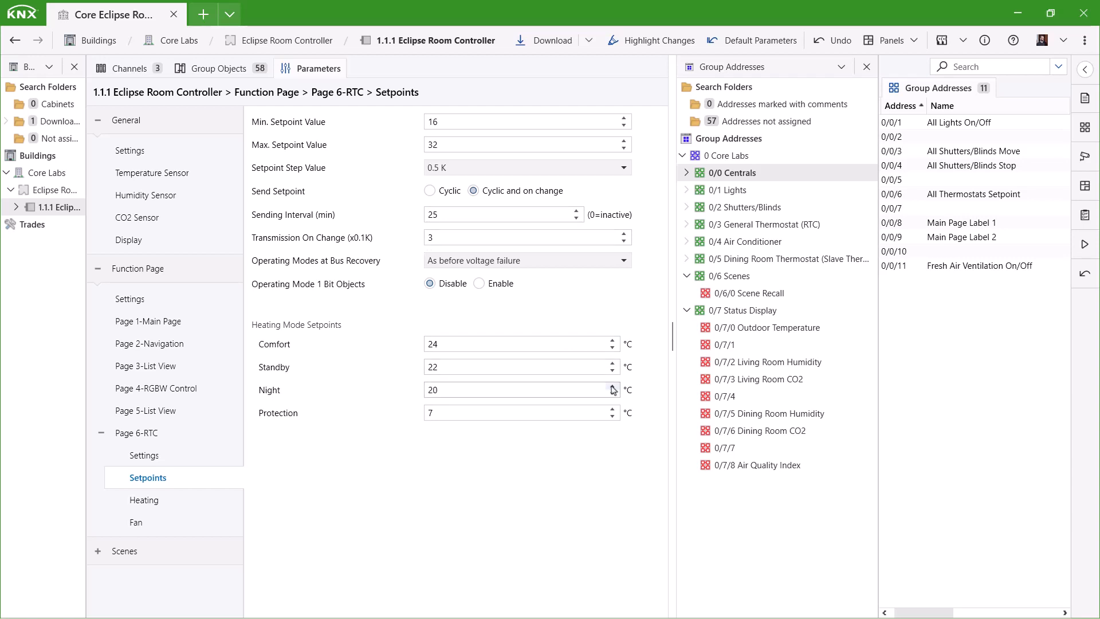
- Keep 2 Point On/Off heating control and lower the hysteresis from 5 to 3
{"action": "left_click", "coordinate": [150, 502]}
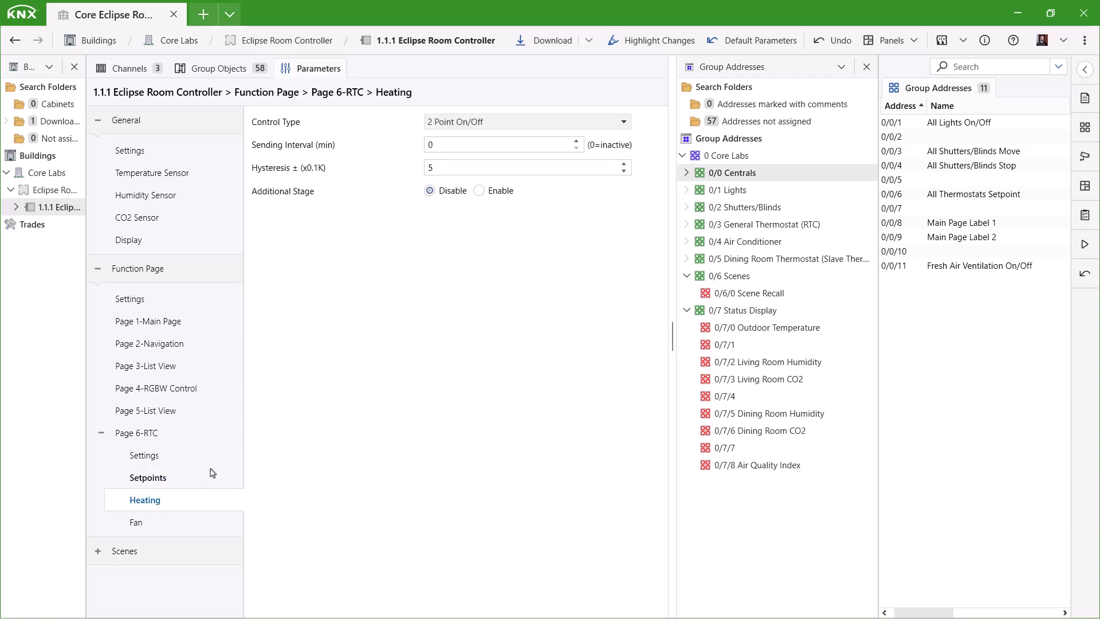
{"action": "left_click", "coordinate": [625, 123]}
{"action": "left_click", "coordinate": [623, 123]}
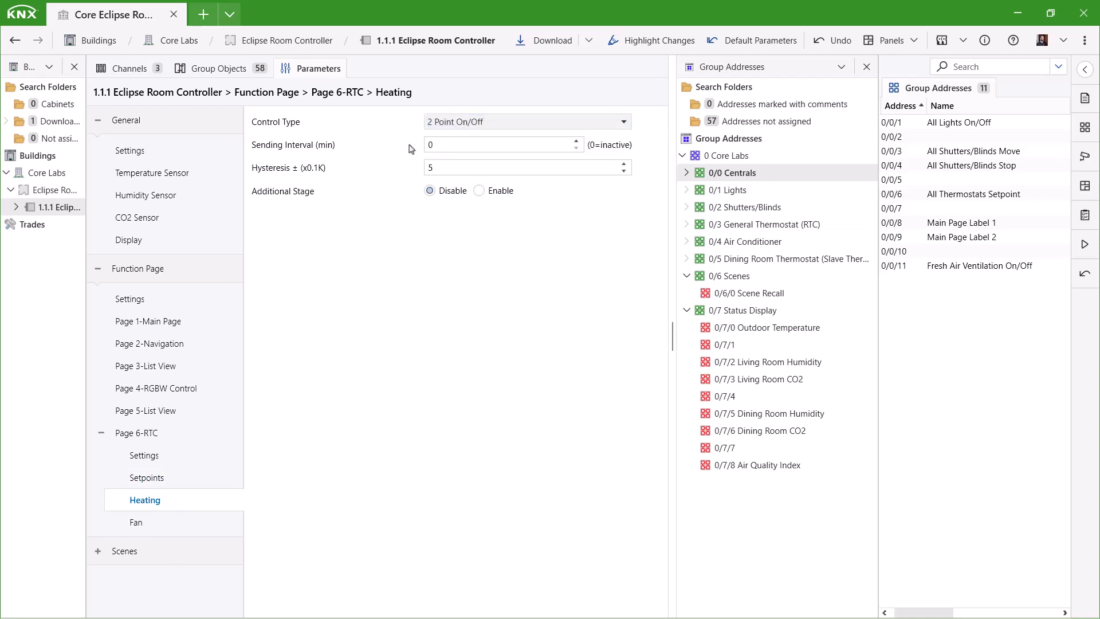
{"action": "left_click", "coordinate": [624, 171]}
{"action": "left_click", "coordinate": [623, 170]}
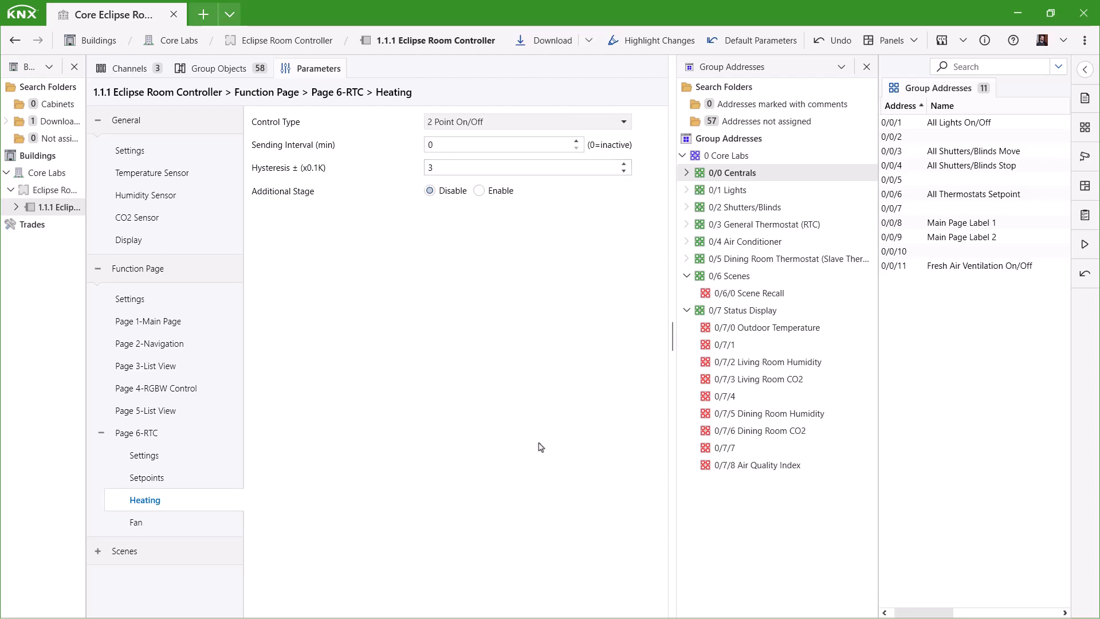
{"action": "left_click", "coordinate": [165, 523]}
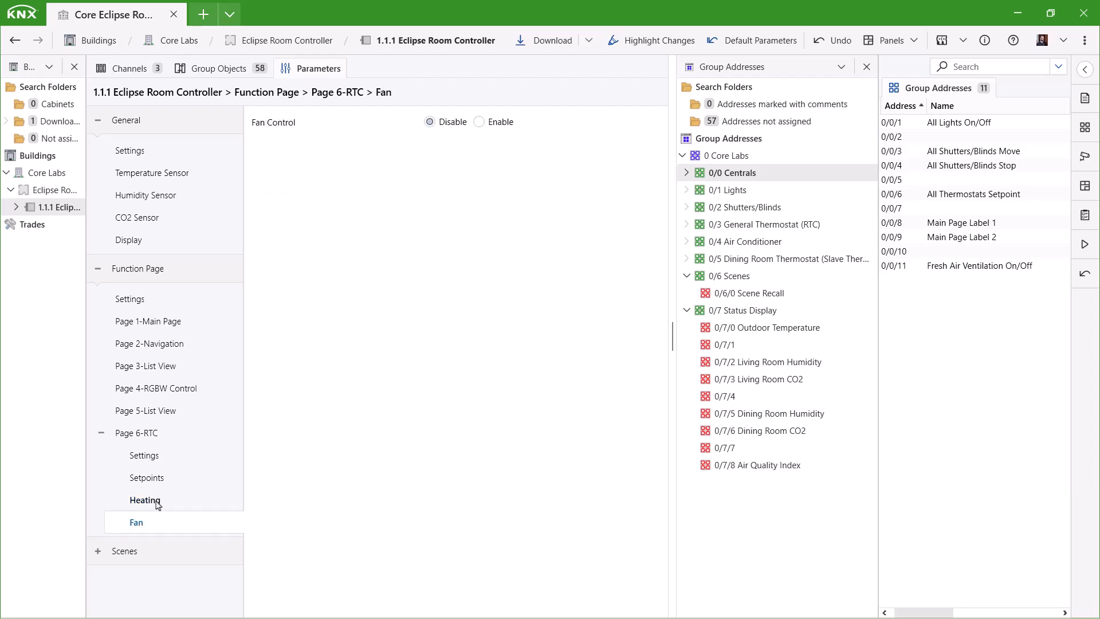
{"action": "left_click", "coordinate": [158, 503]}
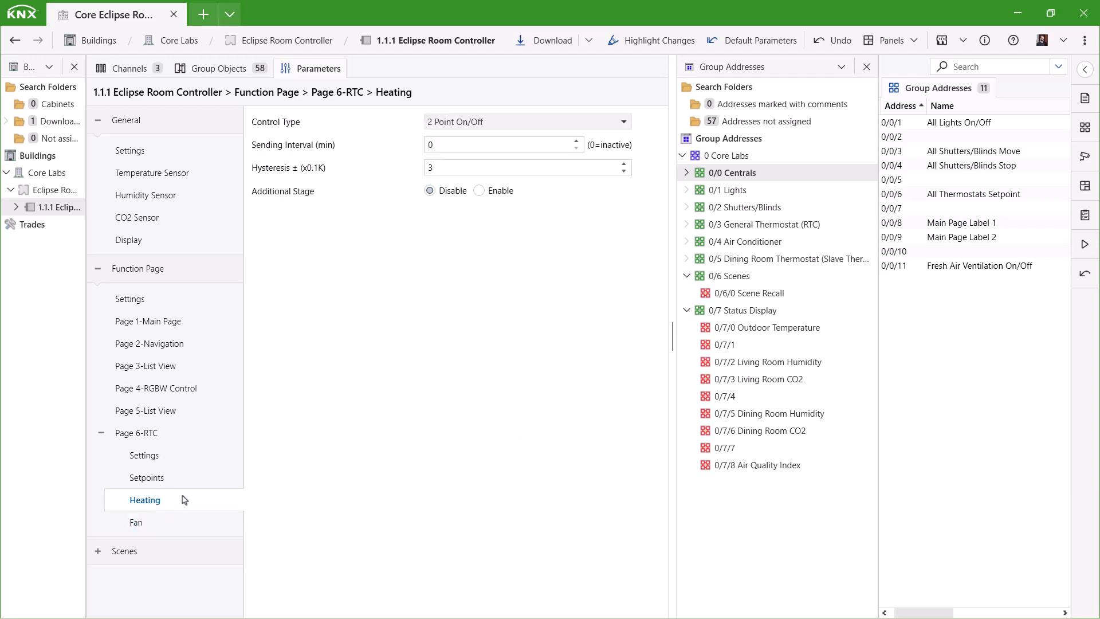
{"action": "left_click", "coordinate": [736, 224]}
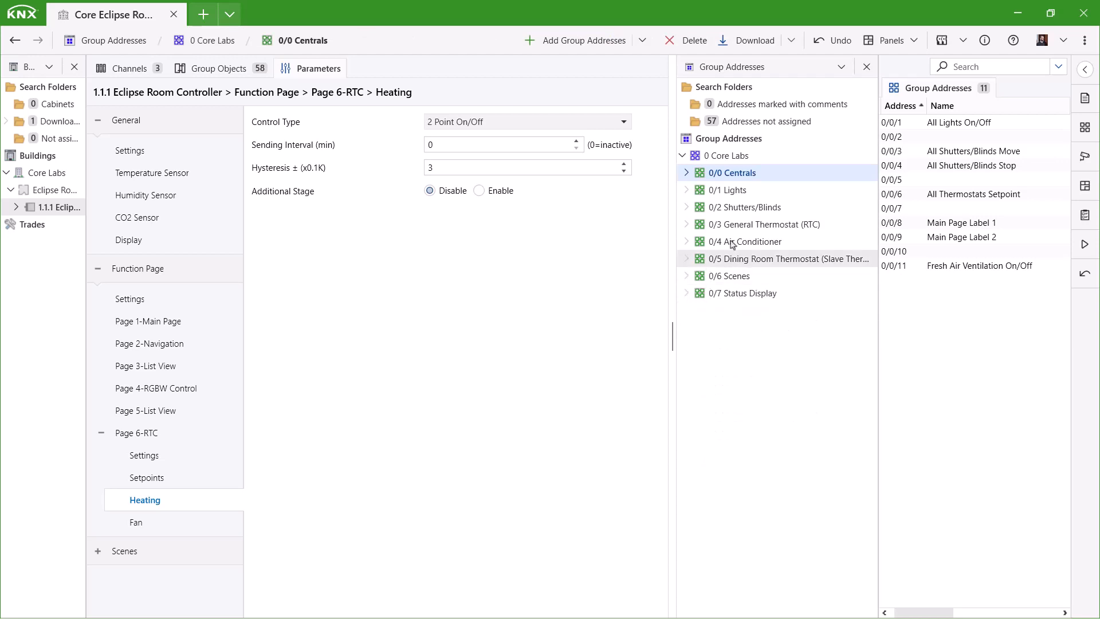
- Link objects 265, 266 and 271 to 0/3/1 Setpoint, 0/3/2 Setpoint Status and 0/3/5 Underfloor Heating Relay
{"action": "left_click", "coordinate": [223, 70]}
{"action": "scroll", "coordinate": [373, 424], "scroll_direction": "down", "scroll_amount": 3}
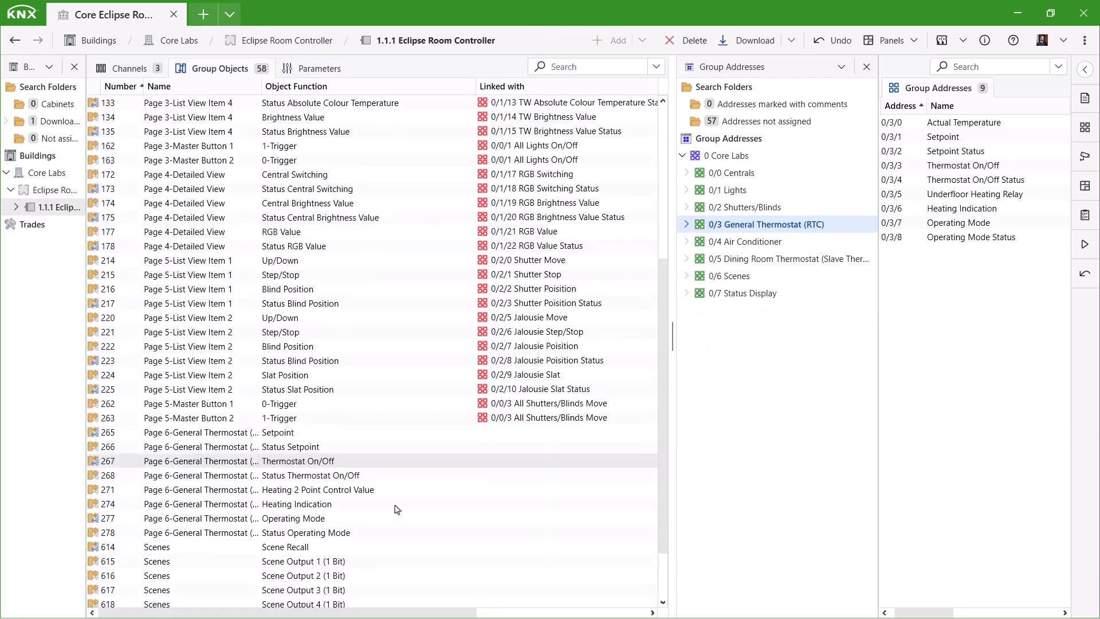
{"action": "left_click_drag", "start_coordinate": [301, 361], "coordinate": [335, 376]}
{"action": "left_click_drag", "start_coordinate": [963, 165], "coordinate": [353, 407]}
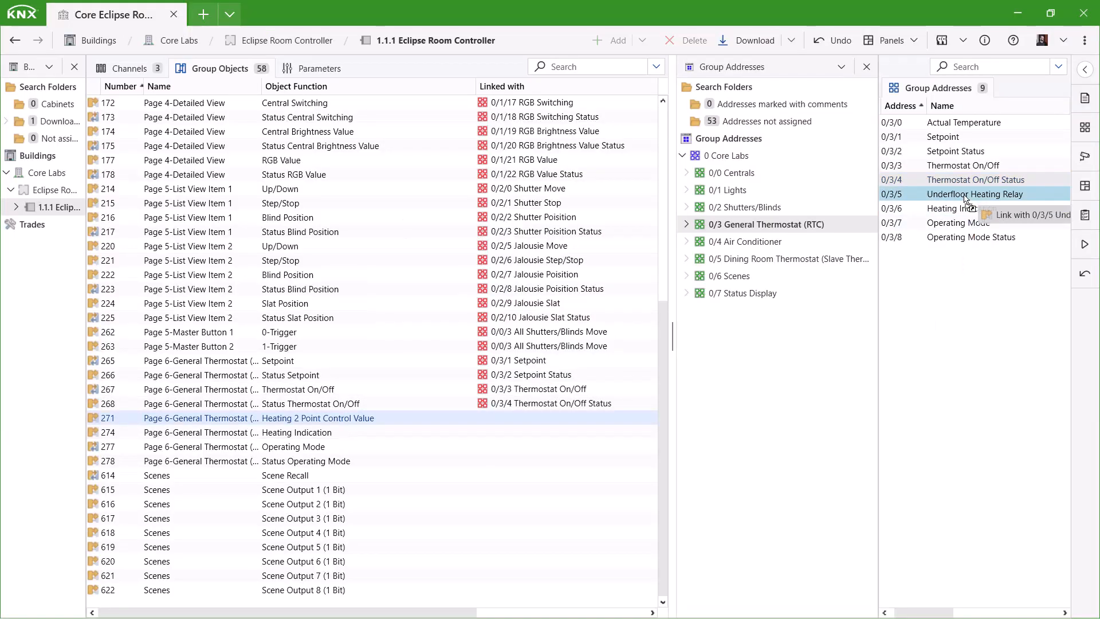
{"action": "left_click_drag", "start_coordinate": [965, 196], "coordinate": [343, 460]}
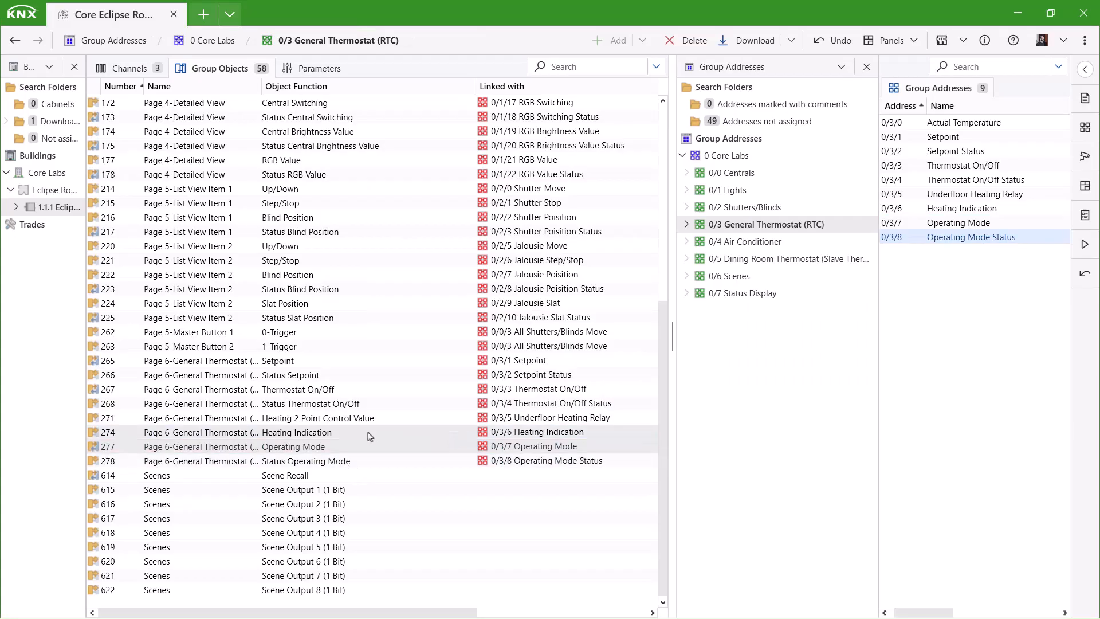
{"action": "left_click", "coordinate": [321, 69]}
- Enable Page 7 as an Air Conditioner Control detail page with the Airconditioner icon, named 'Air Condition'
{"action": "left_click", "coordinate": [131, 299]}
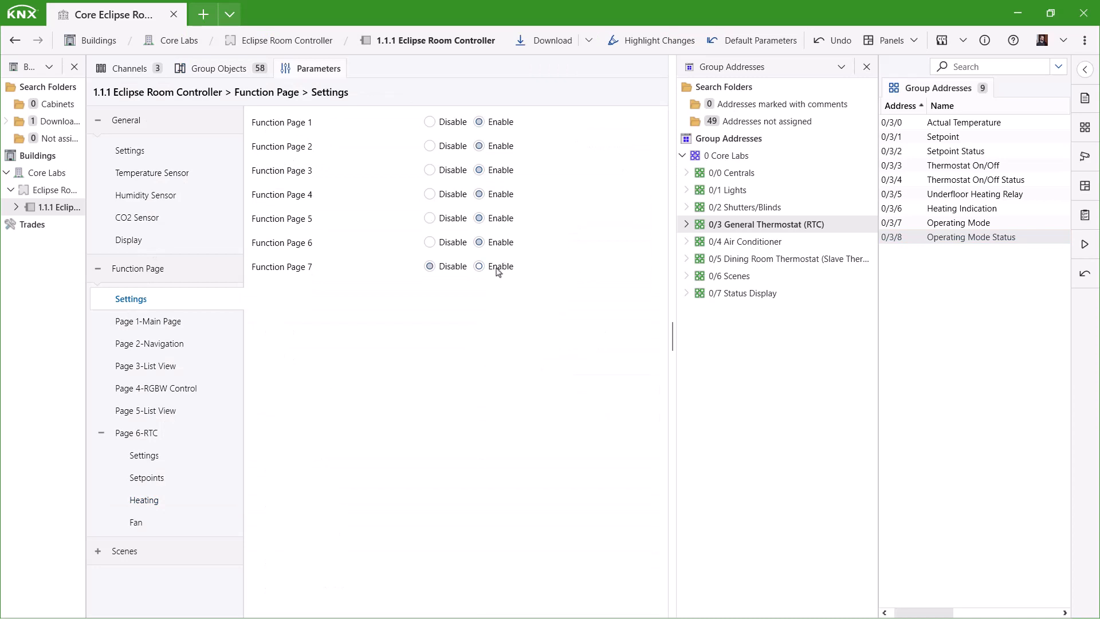
{"action": "left_click", "coordinate": [150, 545]}
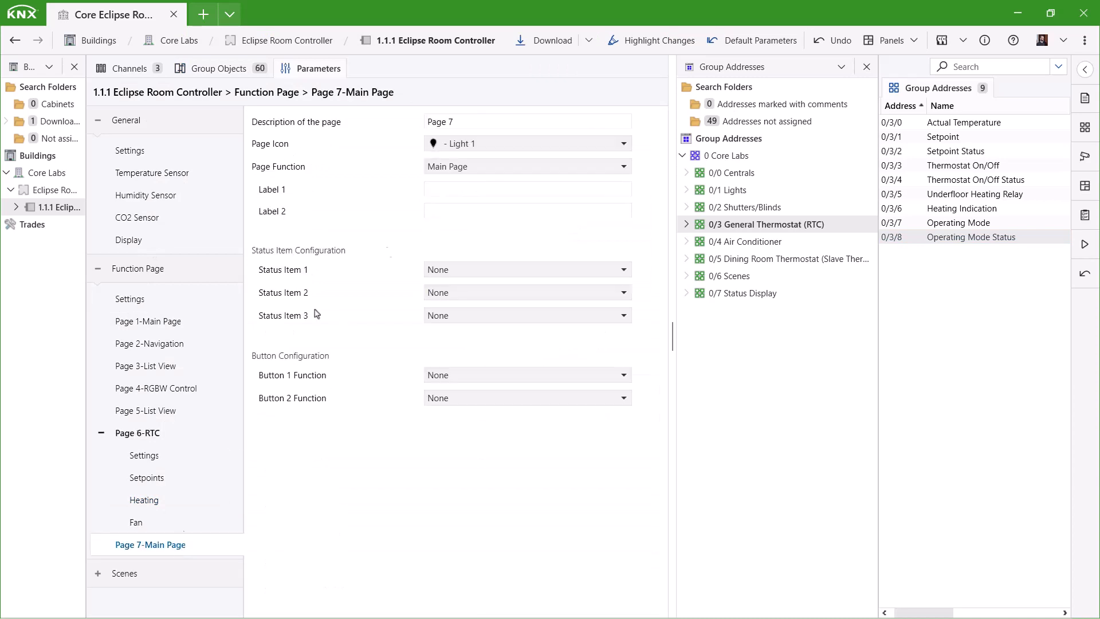
{"action": "left_click", "coordinate": [485, 166]}
{"action": "left_click", "coordinate": [503, 232]}
{"action": "left_click", "coordinate": [440, 191]}
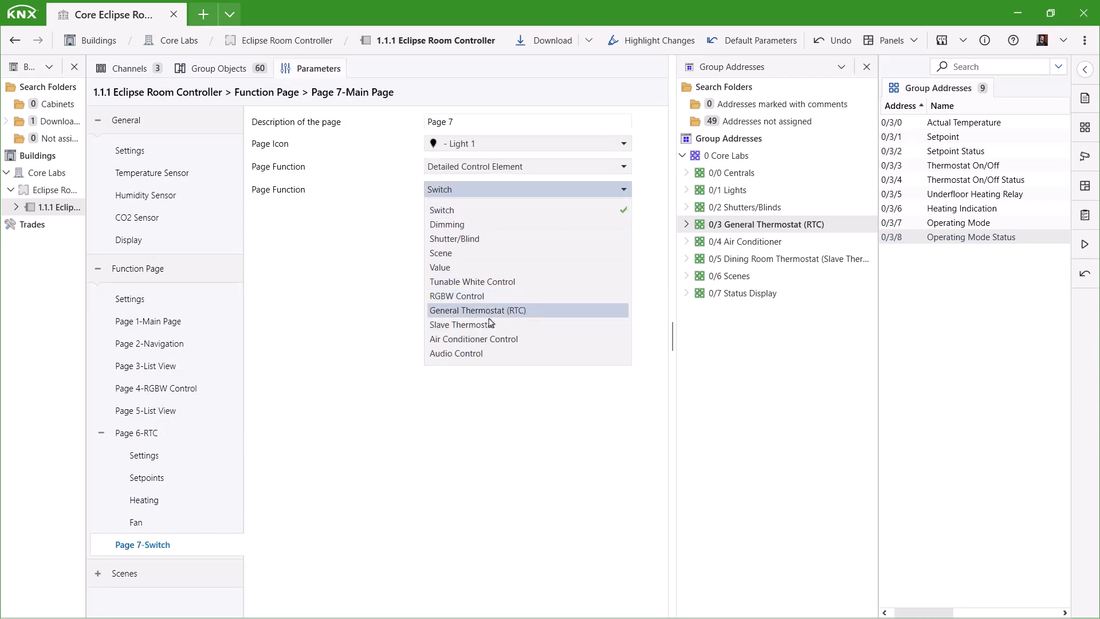
{"action": "left_click", "coordinate": [498, 341]}
{"action": "left_click", "coordinate": [504, 144]}
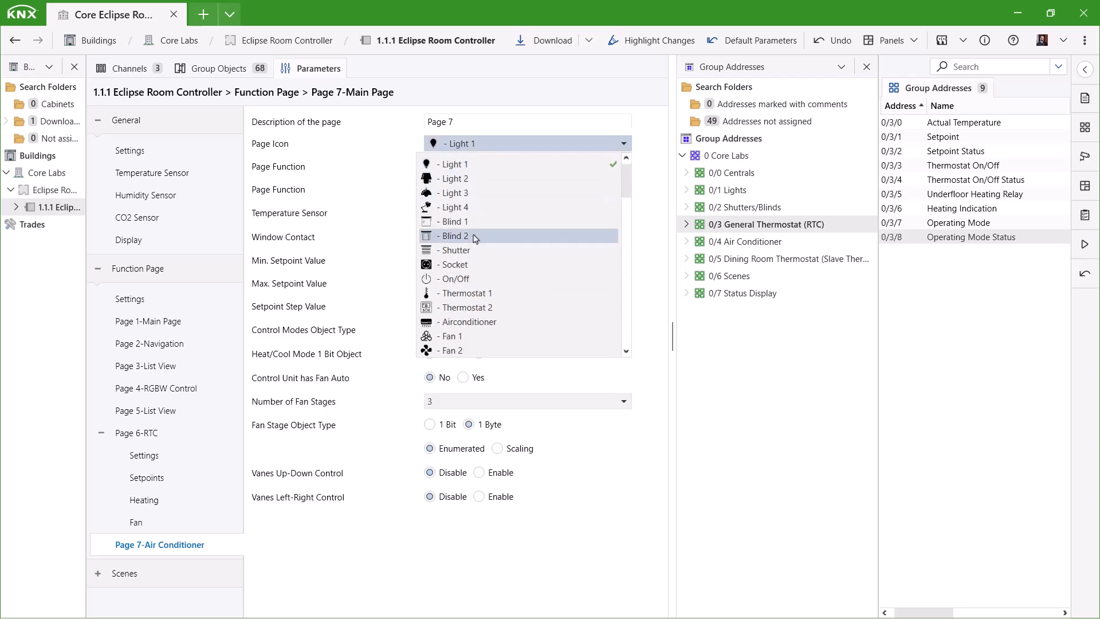
{"action": "left_click", "coordinate": [483, 323]}
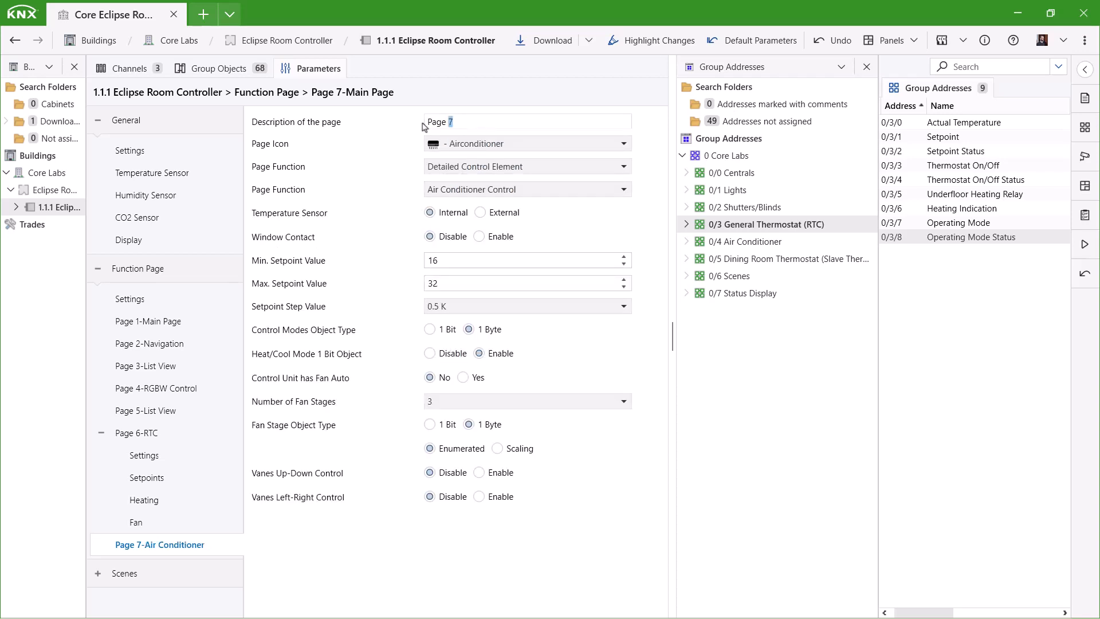
{"action": "triple_click", "coordinate": [439, 116]}
{"action": "type", "text": "Air Condition"}
- Enable fan auto and both up-down and left-right vane control with 5 positions each
{"action": "left_click", "coordinate": [499, 381]}
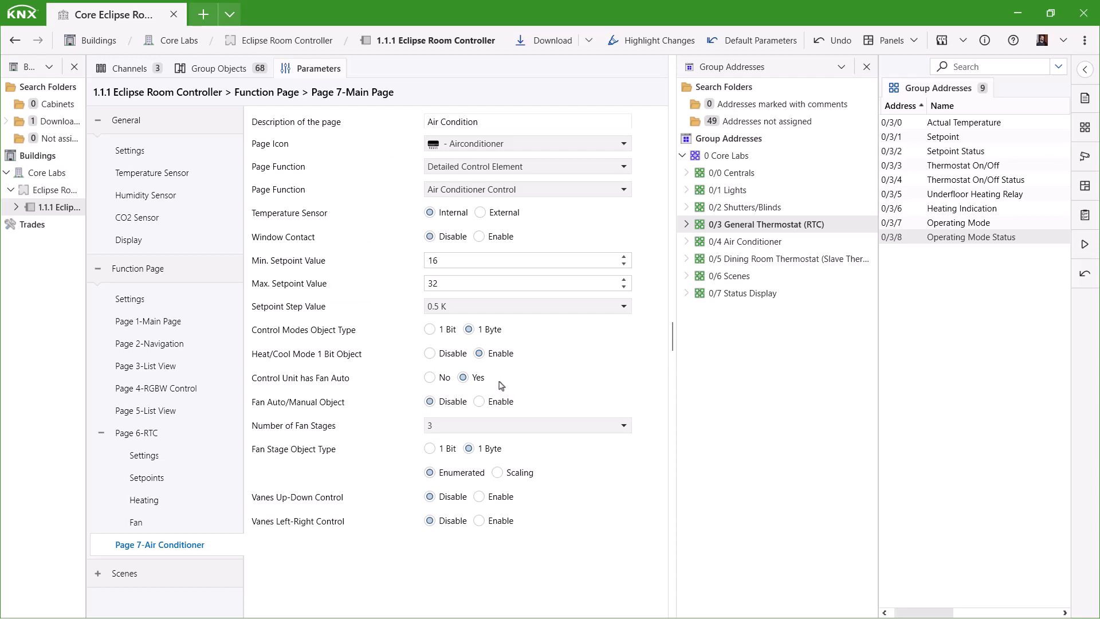
{"action": "left_click", "coordinate": [761, 243]}
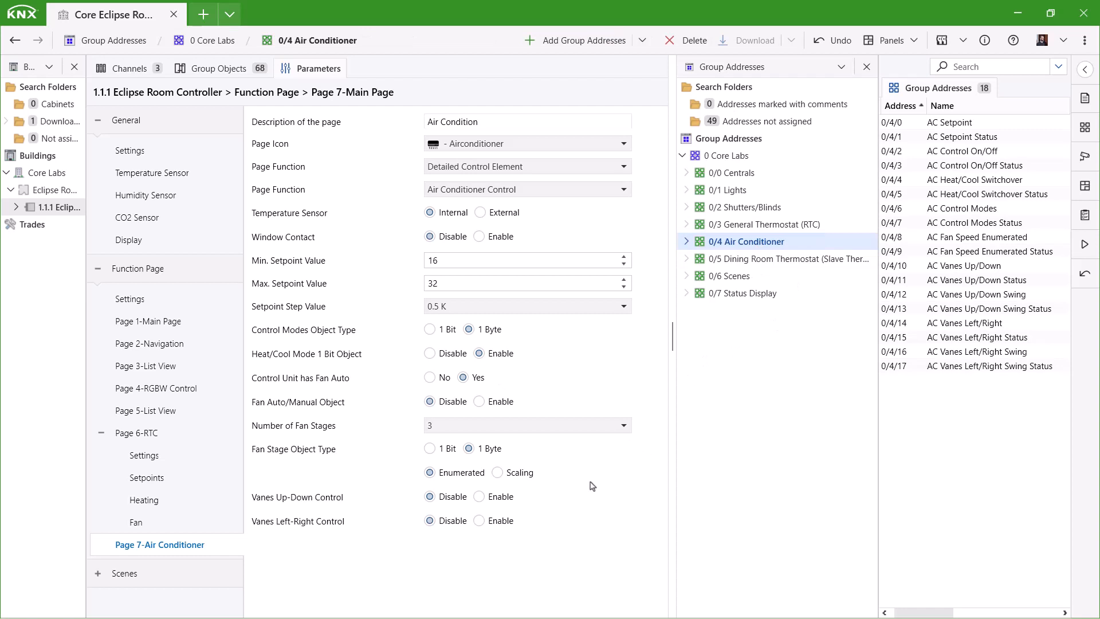
{"action": "left_click", "coordinate": [479, 496]}
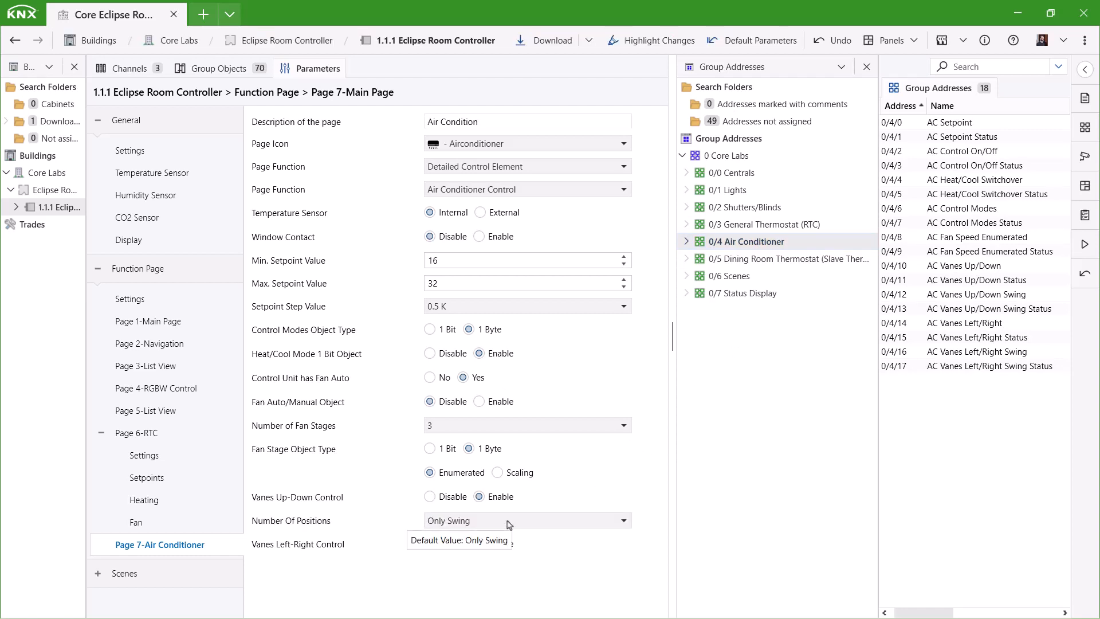
{"action": "left_click", "coordinate": [496, 521]}
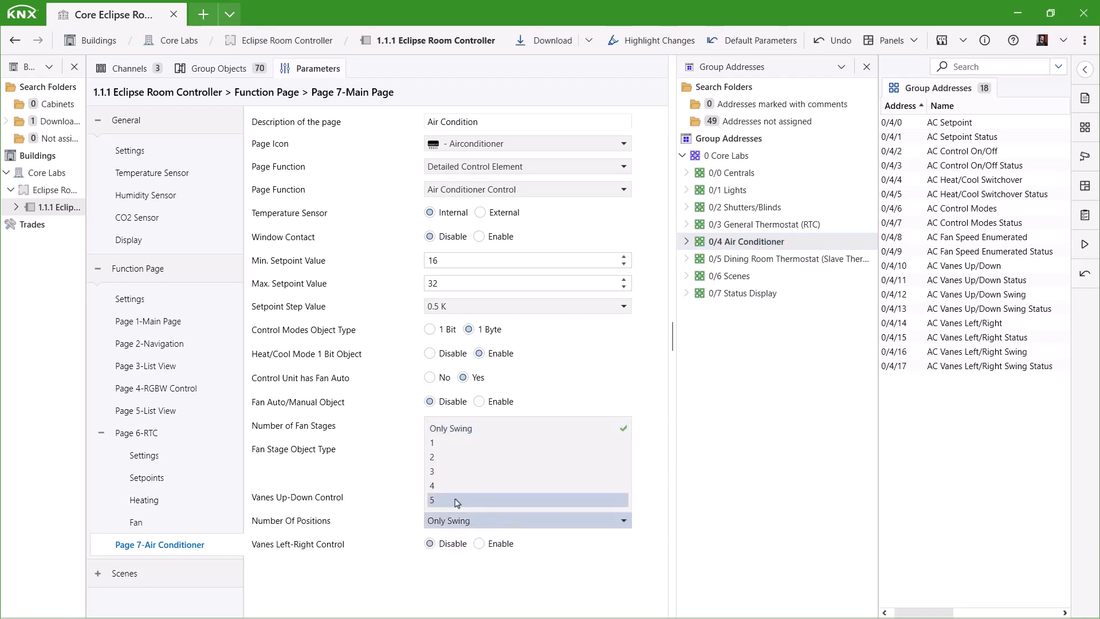
{"action": "left_click", "coordinate": [457, 500]}
{"action": "left_click", "coordinate": [491, 544]}
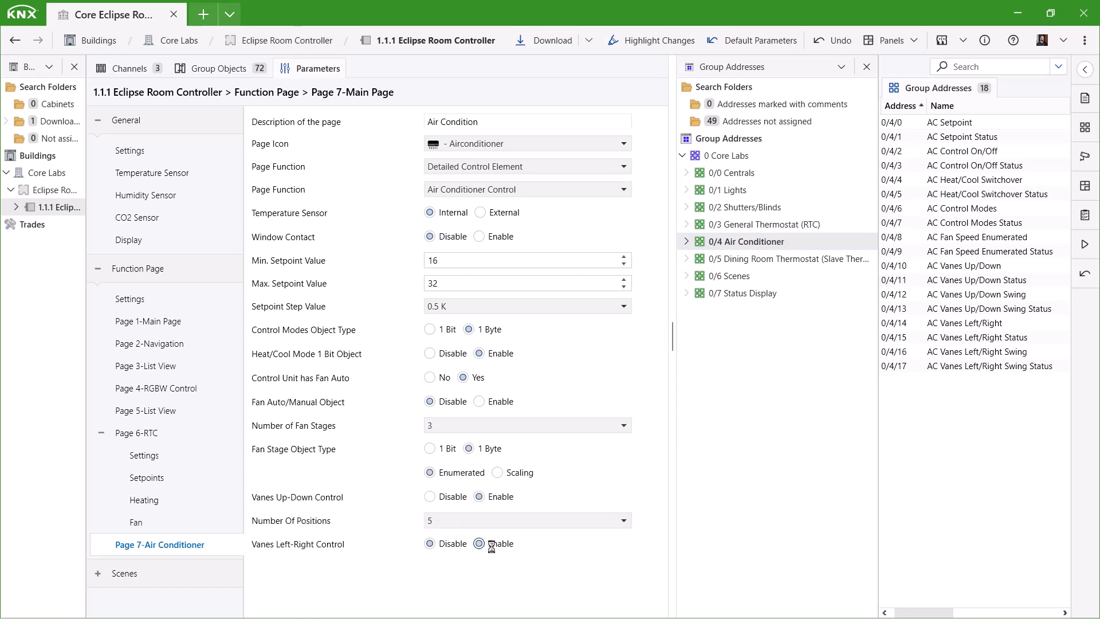
{"action": "left_click", "coordinate": [494, 567]}
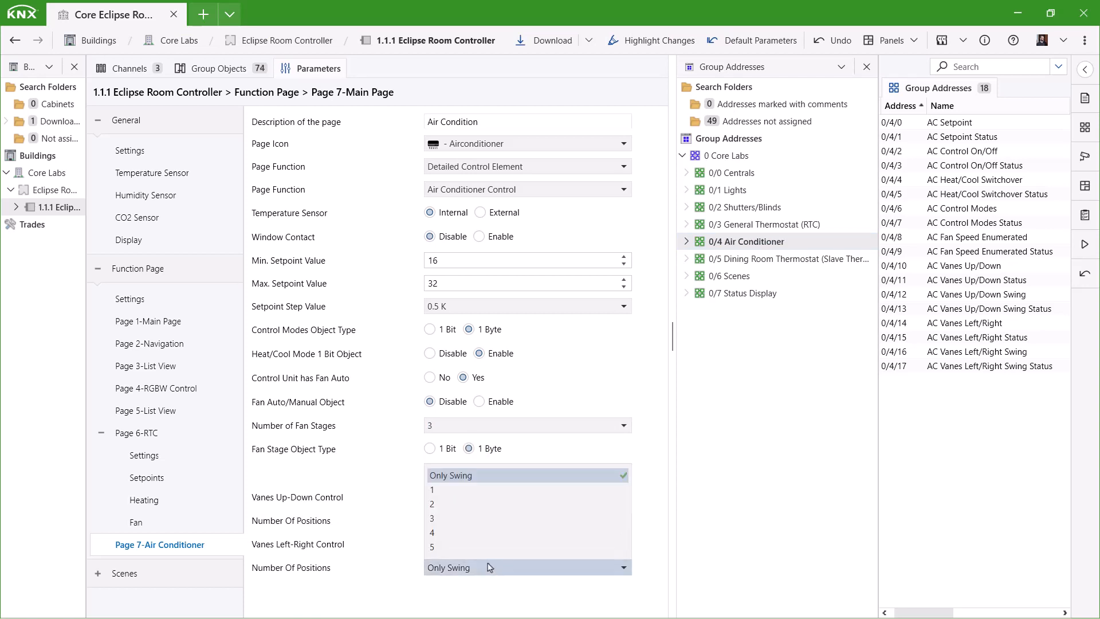
{"action": "left_click", "coordinate": [456, 548]}
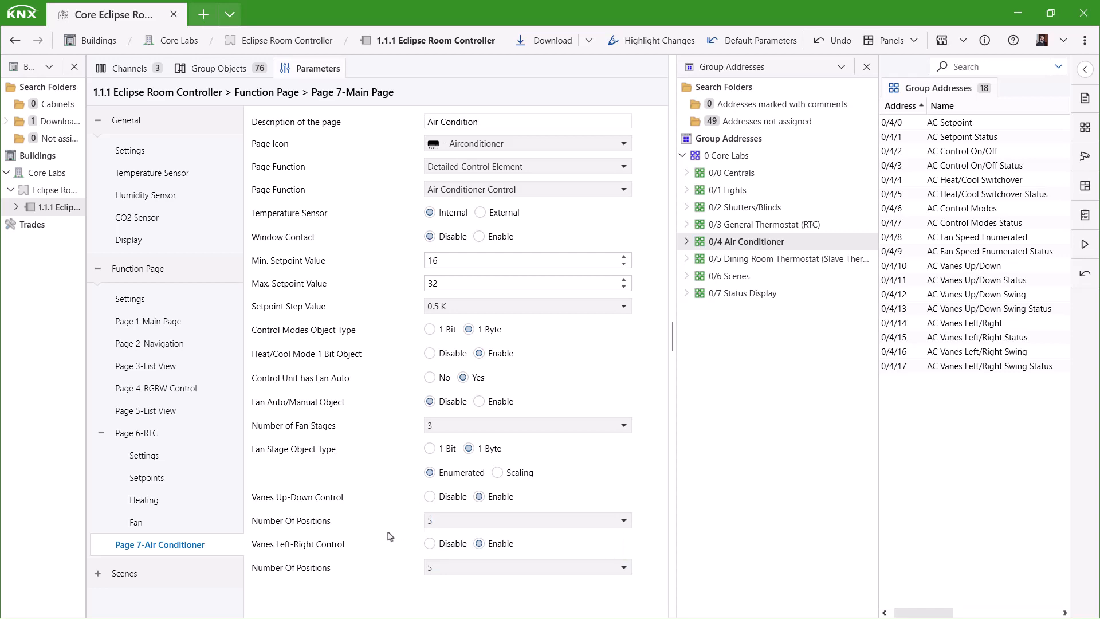
{"action": "left_click", "coordinate": [230, 69]}
{"action": "scroll", "coordinate": [274, 264], "scroll_direction": "down", "scroll_amount": 5}
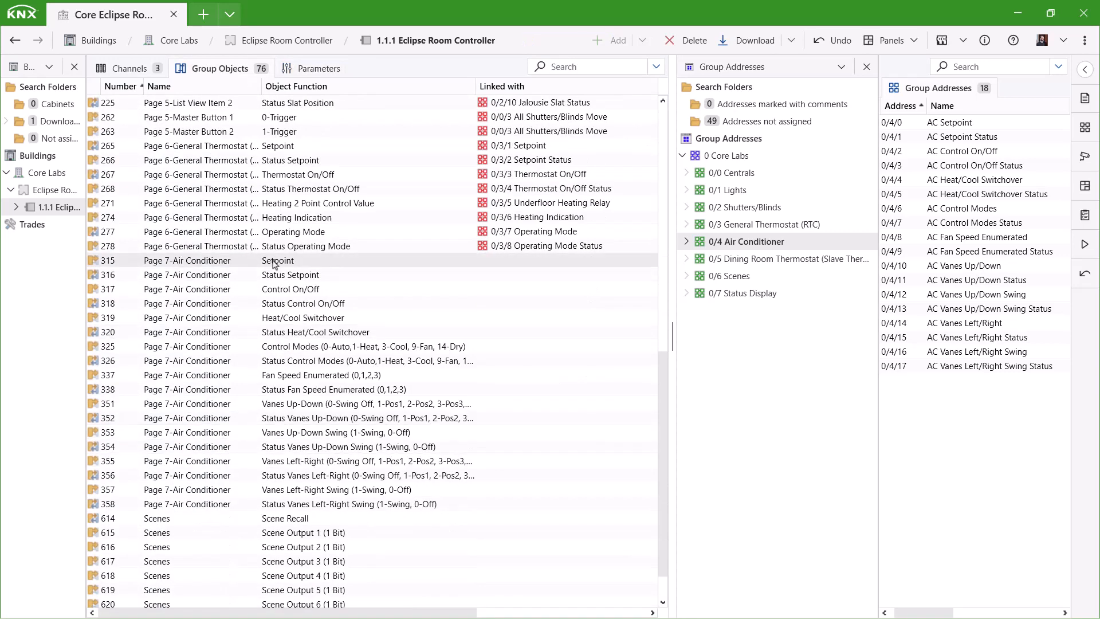
- Link AC objects 315–355 to the setpoint addresses, 0/4/5–0/4/6 and vane addresses 0/4/12–0/4/14
{"action": "left_click_drag", "start_coordinate": [273, 261], "coordinate": [945, 209]}
{"action": "left_click_drag", "start_coordinate": [952, 223], "coordinate": [631, 419]}
{"action": "left_click_drag", "start_coordinate": [362, 439], "coordinate": [1012, 295]}
{"action": "left_click_drag", "start_coordinate": [986, 310], "coordinate": [435, 461]}
{"action": "left_click_drag", "start_coordinate": [968, 336], "coordinate": [431, 504]}
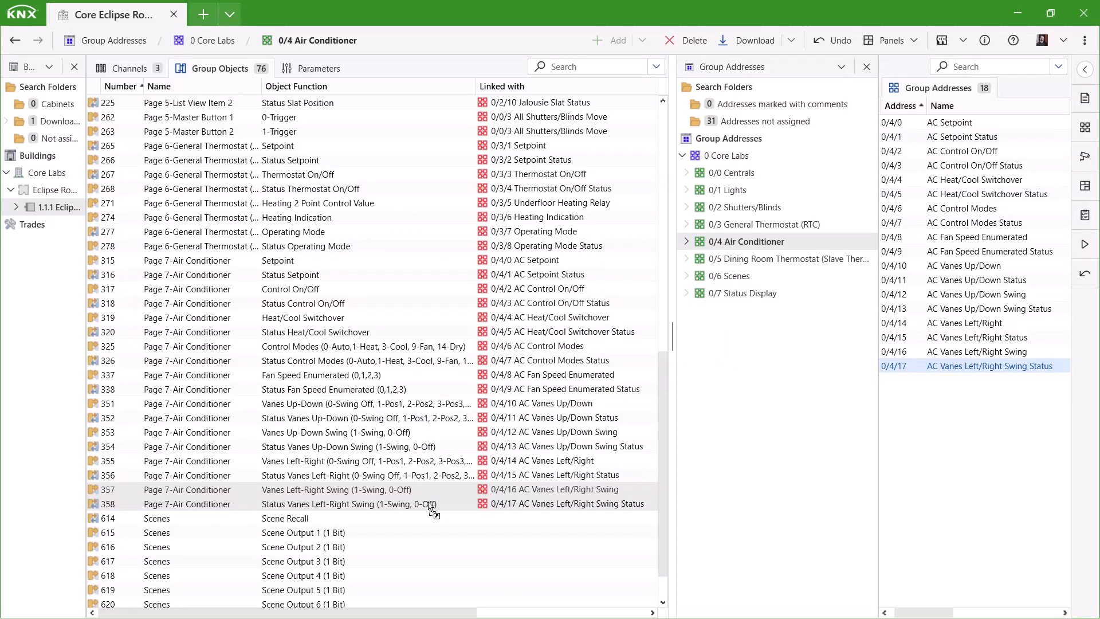
{"action": "left_click", "coordinate": [318, 69]}
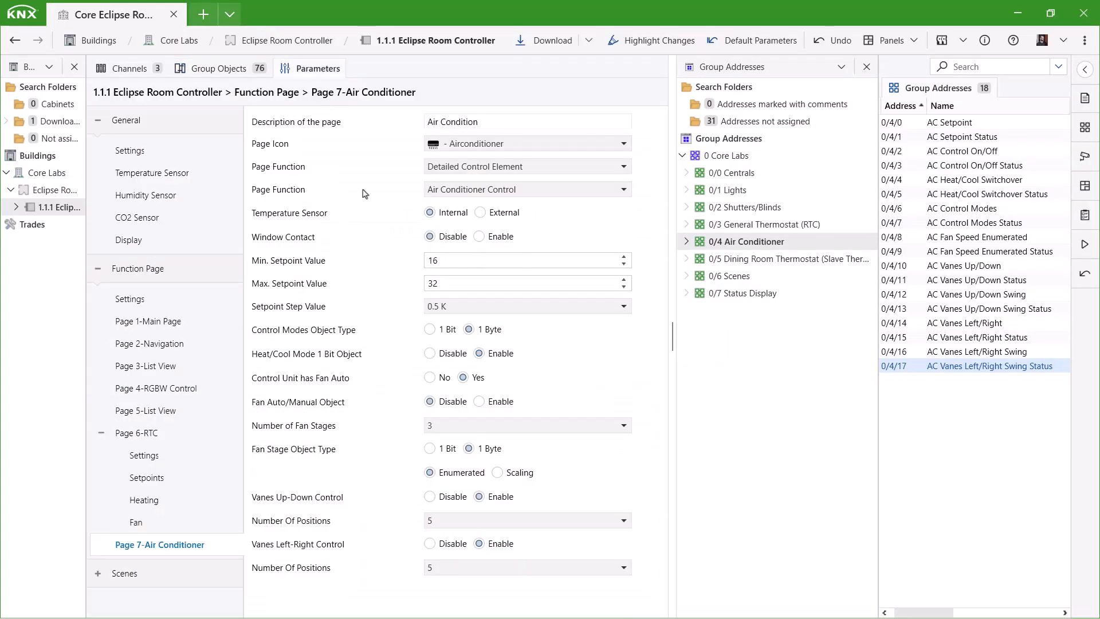
- Make function page 8 a Slave Thermostat control element with the Thermostat 1 icon, described 'Dining Room'
{"action": "left_click", "coordinate": [129, 299]}
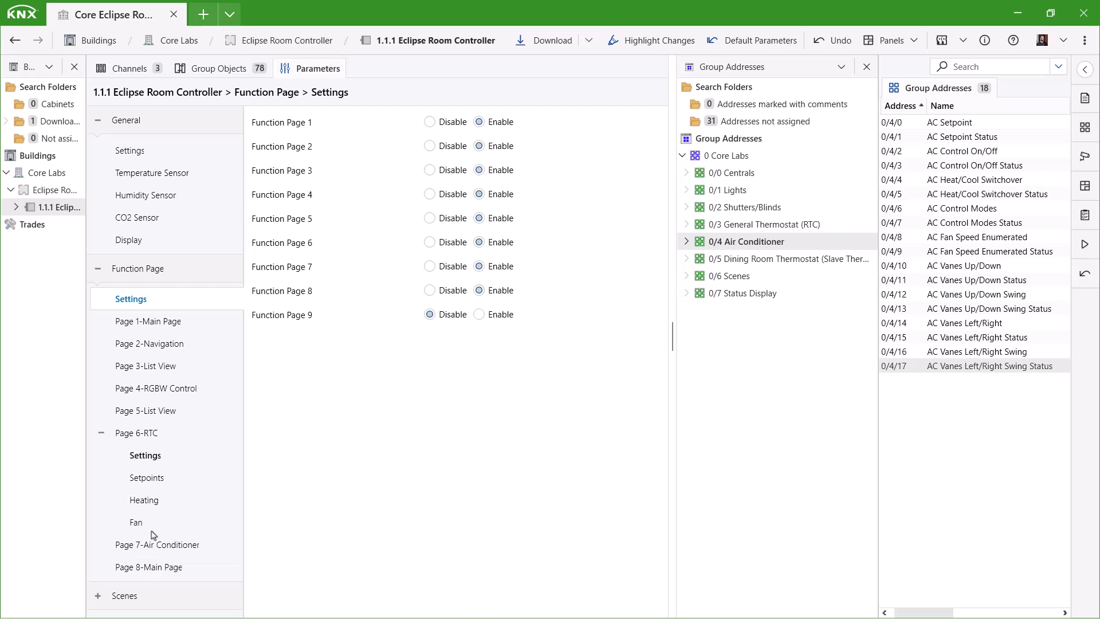
{"action": "left_click", "coordinate": [473, 168]}
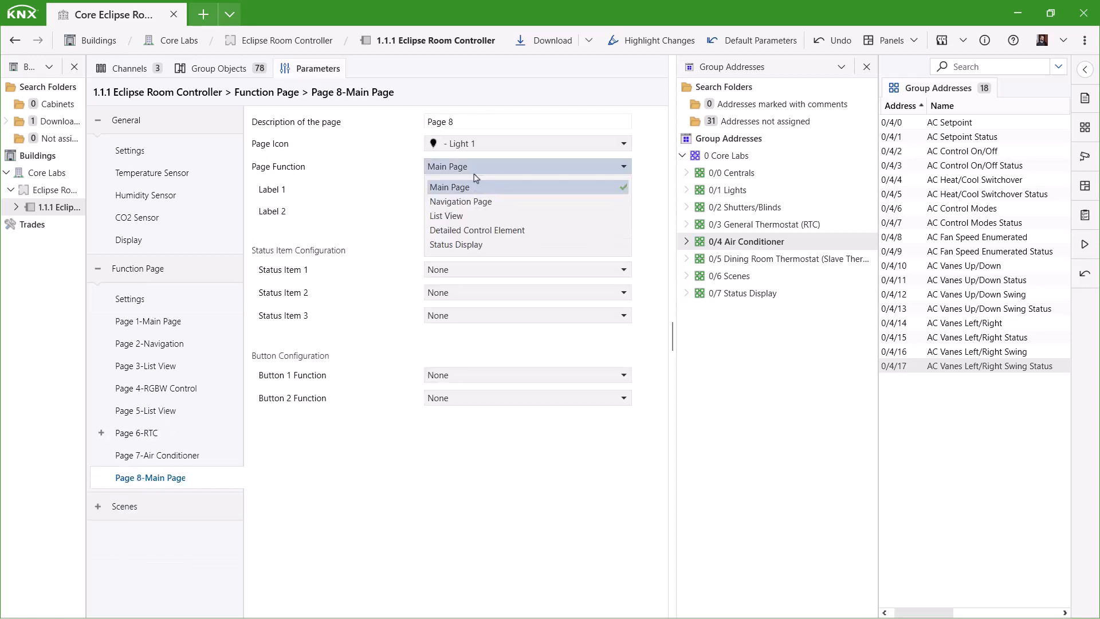
{"action": "left_click", "coordinate": [507, 226]}
{"action": "left_click", "coordinate": [497, 194]}
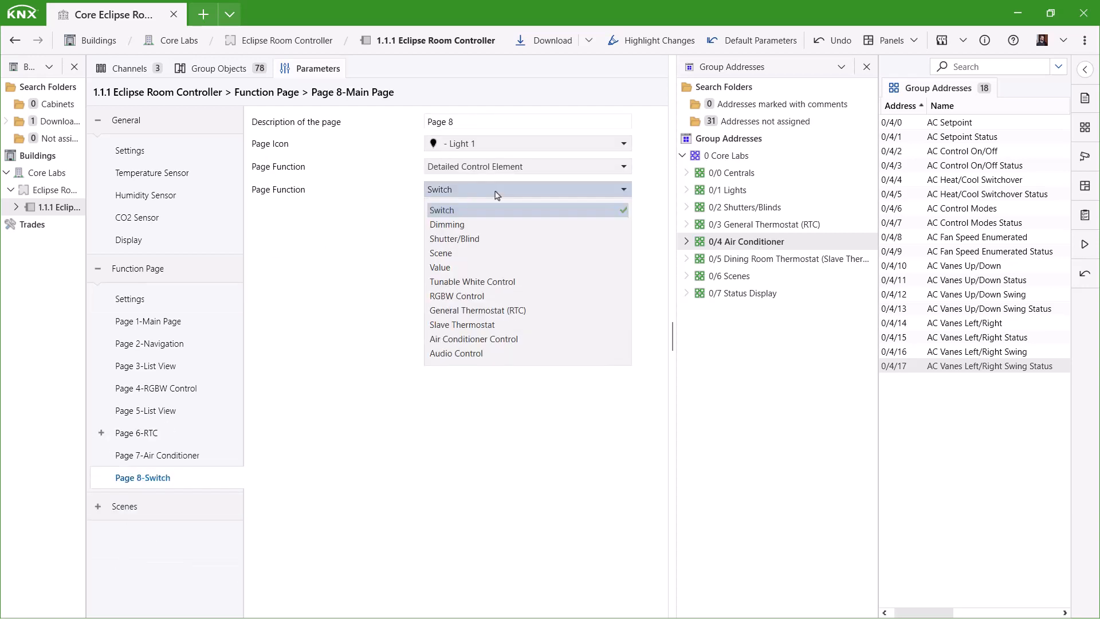
{"action": "left_click", "coordinate": [509, 324]}
{"action": "left_click", "coordinate": [474, 144]}
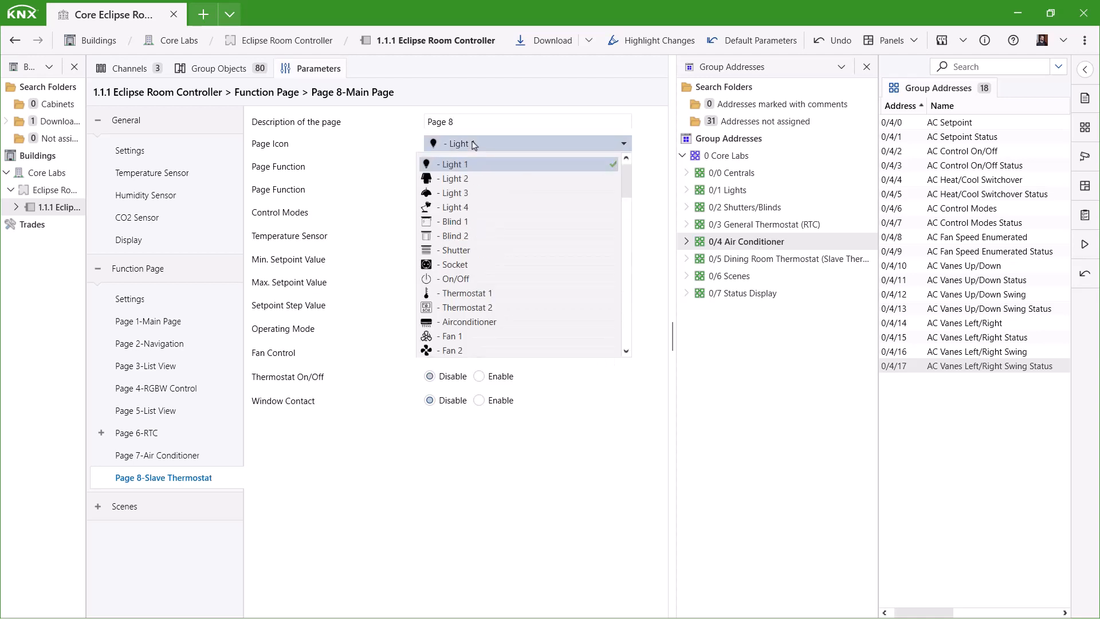
{"action": "left_click", "coordinate": [486, 295]}
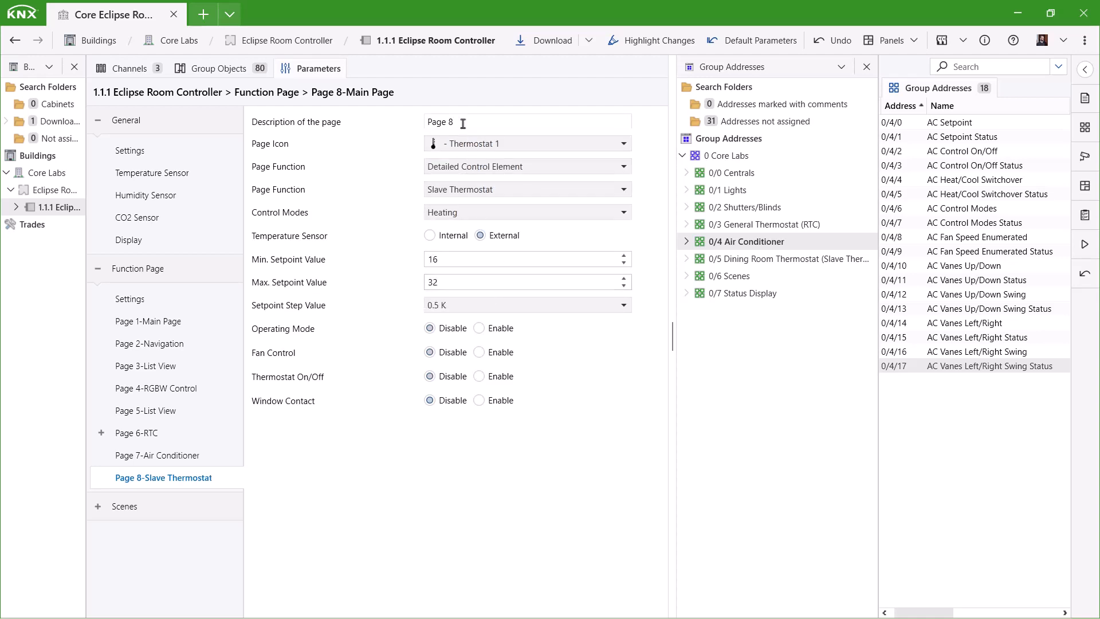
{"action": "left_click_drag", "start_coordinate": [463, 123], "coordinate": [416, 124]}
{"action": "type", "text": "Dining Room"}
- Set the thermostat to Heating And Cooling, enabling operating mode, heat/cool switchover and thermostat on/off
{"action": "left_click", "coordinate": [583, 216]}
{"action": "left_click", "coordinate": [495, 262]}
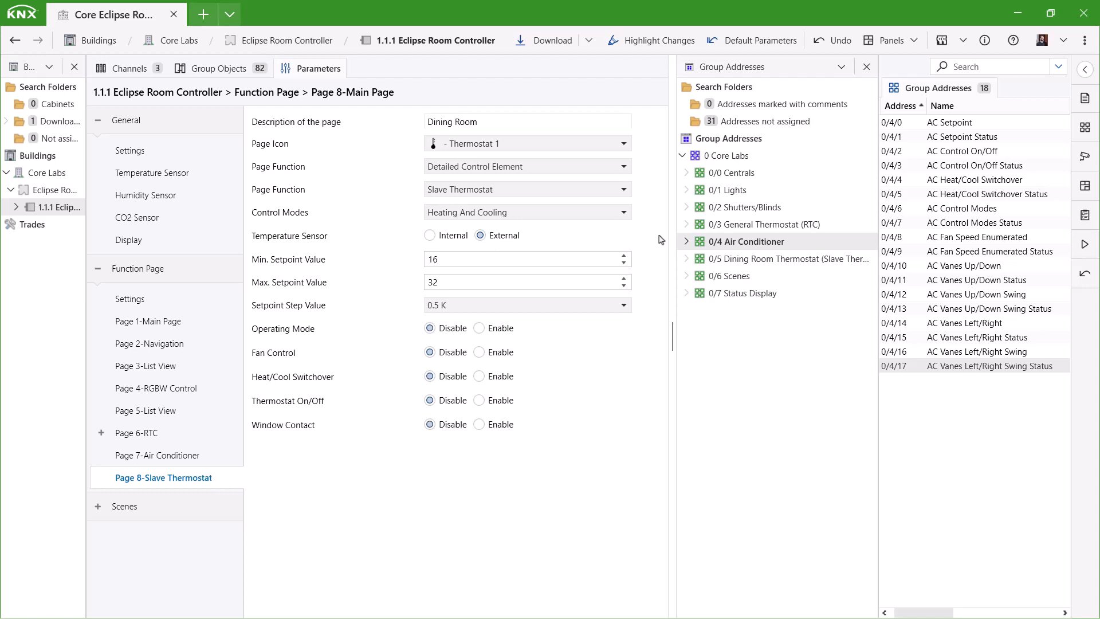
{"action": "left_click", "coordinate": [479, 329]}
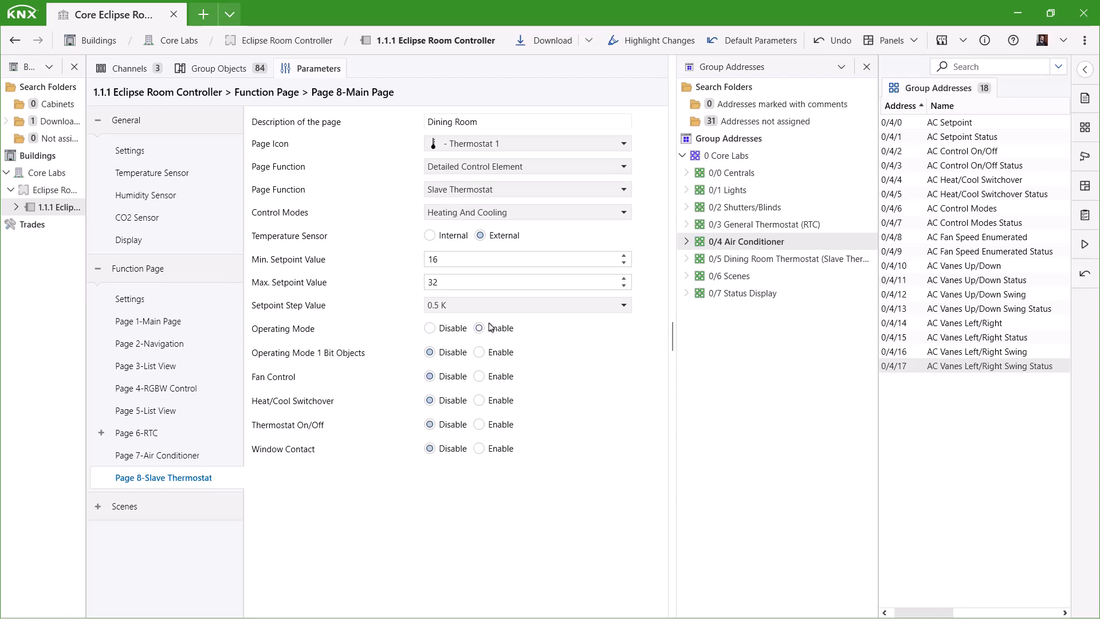
{"action": "left_click", "coordinate": [794, 259]}
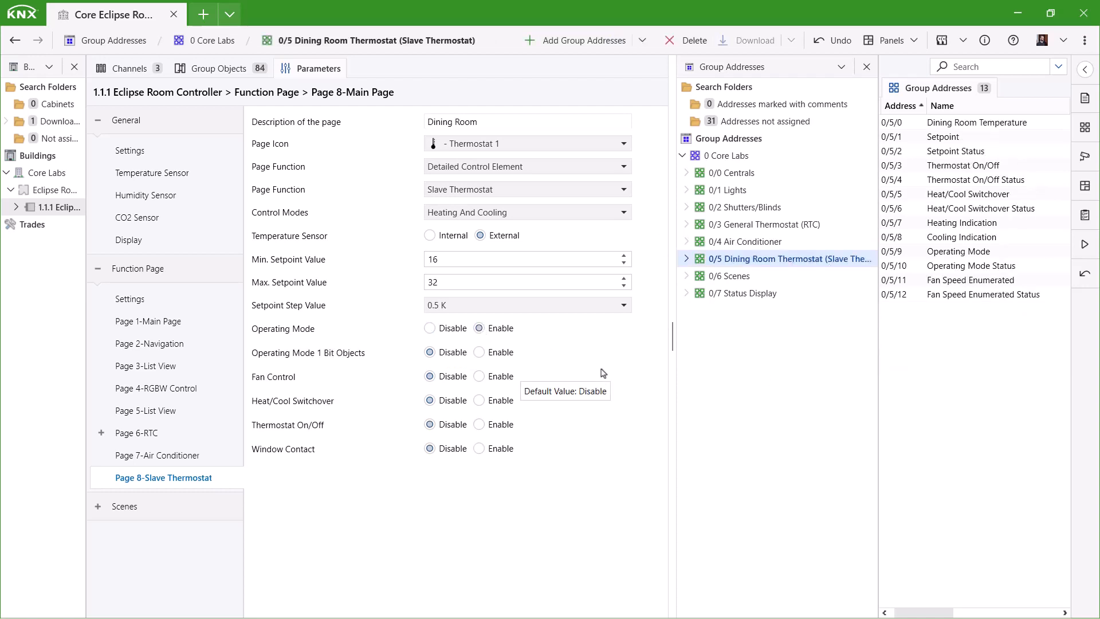
{"action": "left_click", "coordinate": [508, 400]}
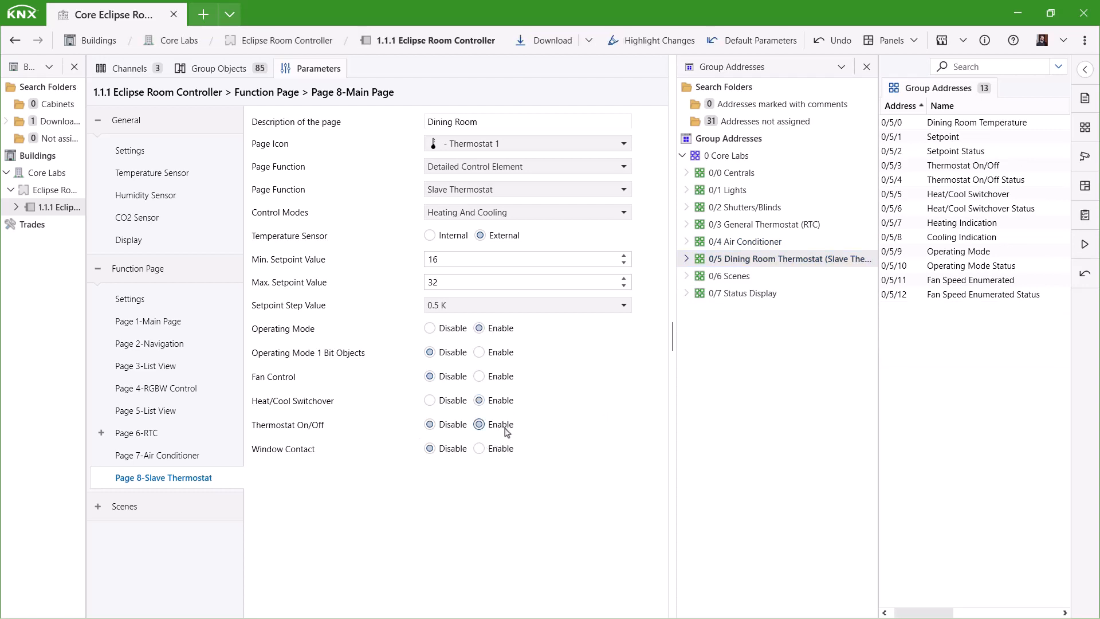
{"action": "left_click", "coordinate": [506, 431]}
{"action": "left_click", "coordinate": [204, 68]}
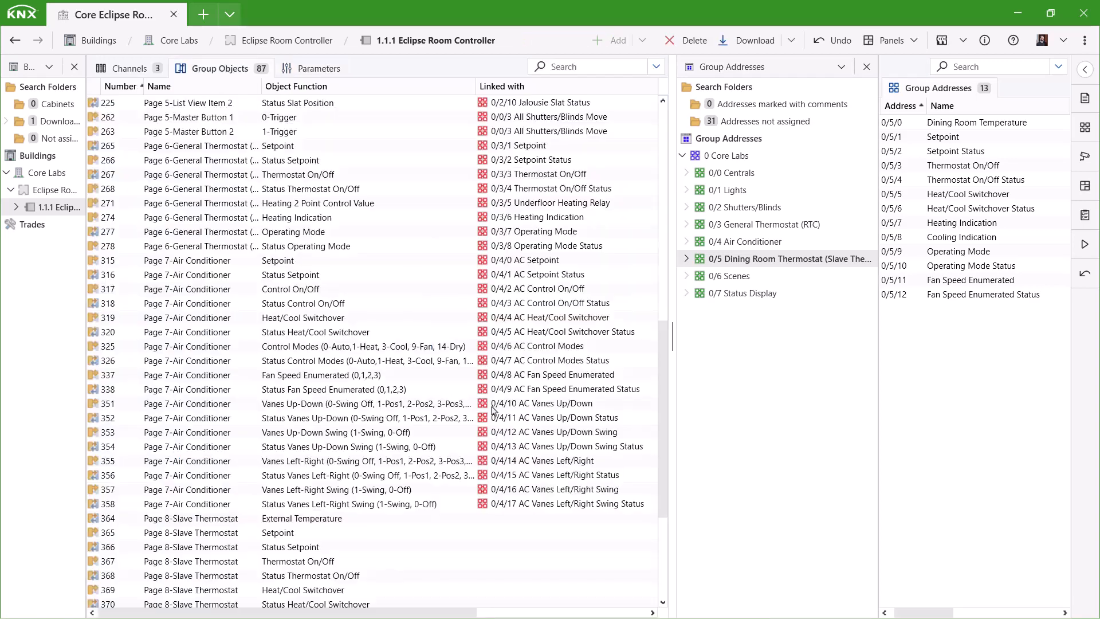
- Link the Slave Thermostat objects to Dining Room addresses 0/5/0–0/5/9, including 0/5/7 Heating Indication
{"action": "scroll", "coordinate": [442, 415], "scroll_direction": "down", "scroll_amount": 5}
{"action": "left_click_drag", "start_coordinate": [312, 346], "coordinate": [286, 338]}
{"action": "left_click_drag", "start_coordinate": [956, 151], "coordinate": [269, 419]}
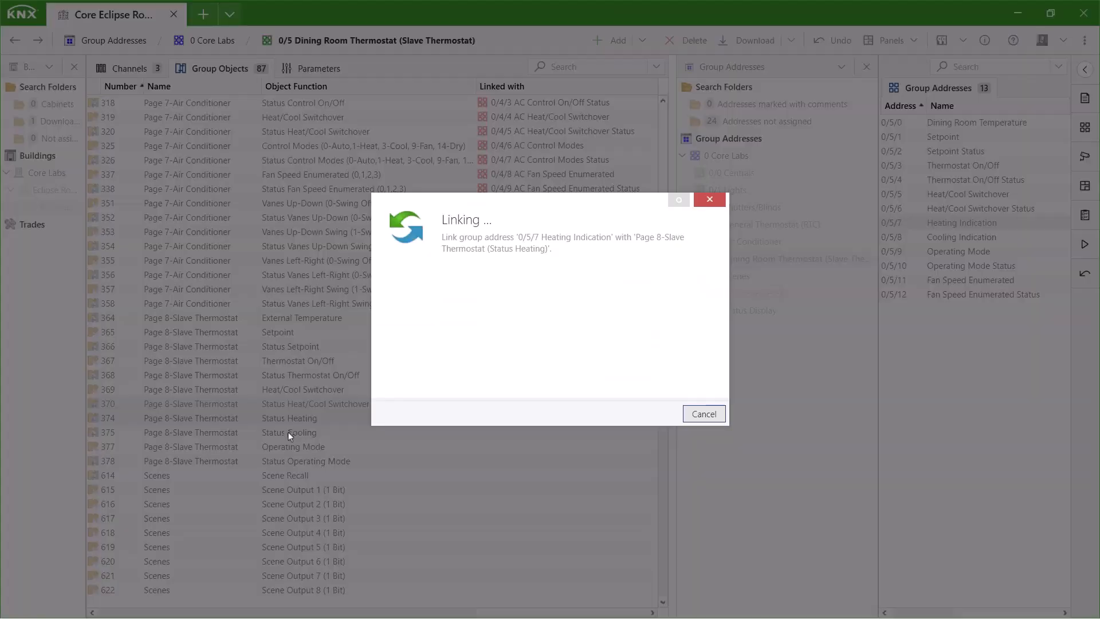
{"action": "left_click_drag", "start_coordinate": [963, 237], "coordinate": [969, 266]}
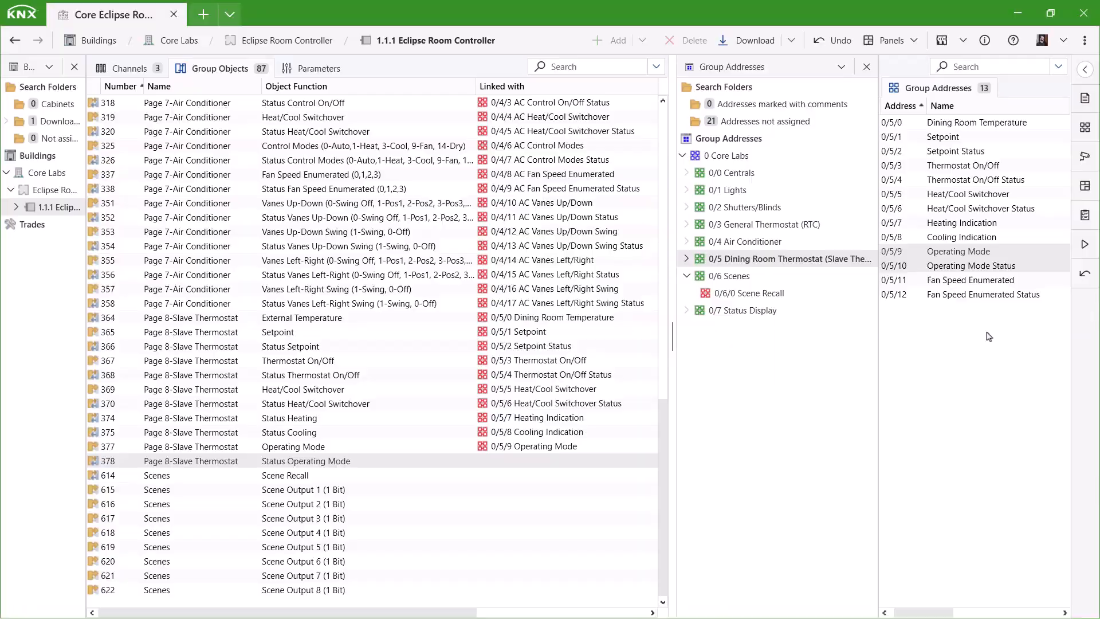
- Enable fan control on page 8 with Cooling fan display and fan auto set to Yes
{"action": "left_click", "coordinate": [335, 72]}
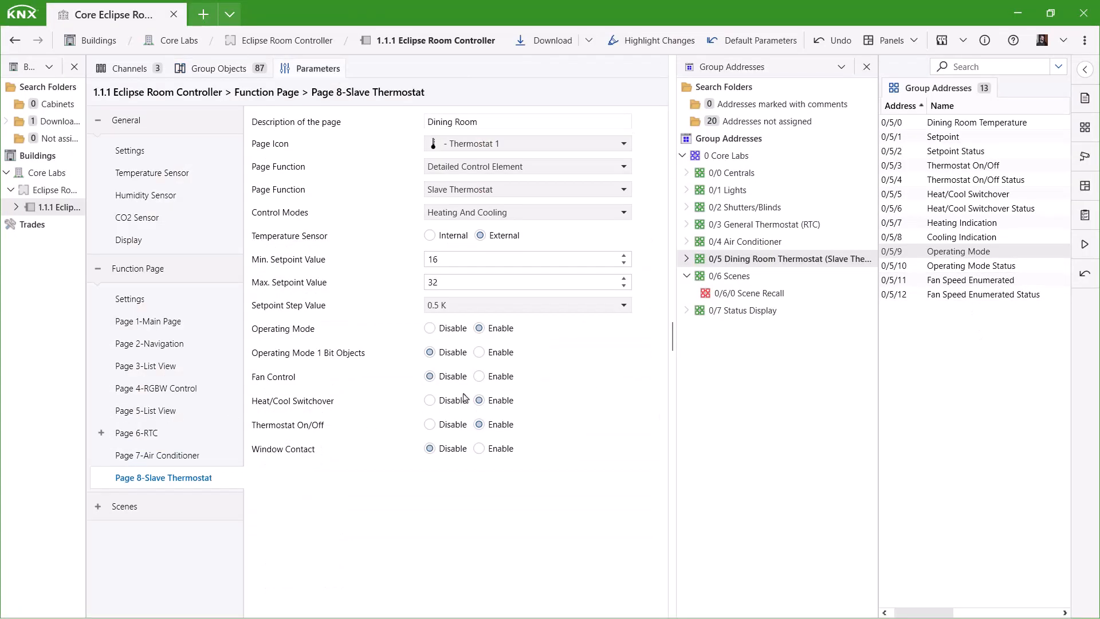
{"action": "left_click", "coordinate": [479, 376]}
{"action": "left_click", "coordinate": [609, 401]}
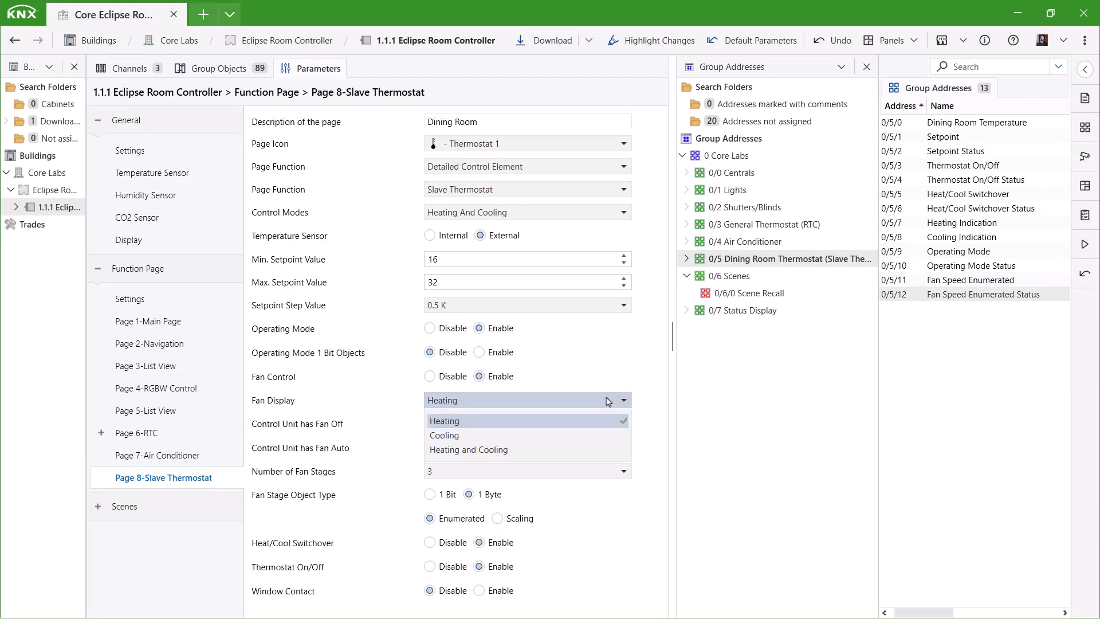
{"action": "left_click", "coordinate": [489, 437]}
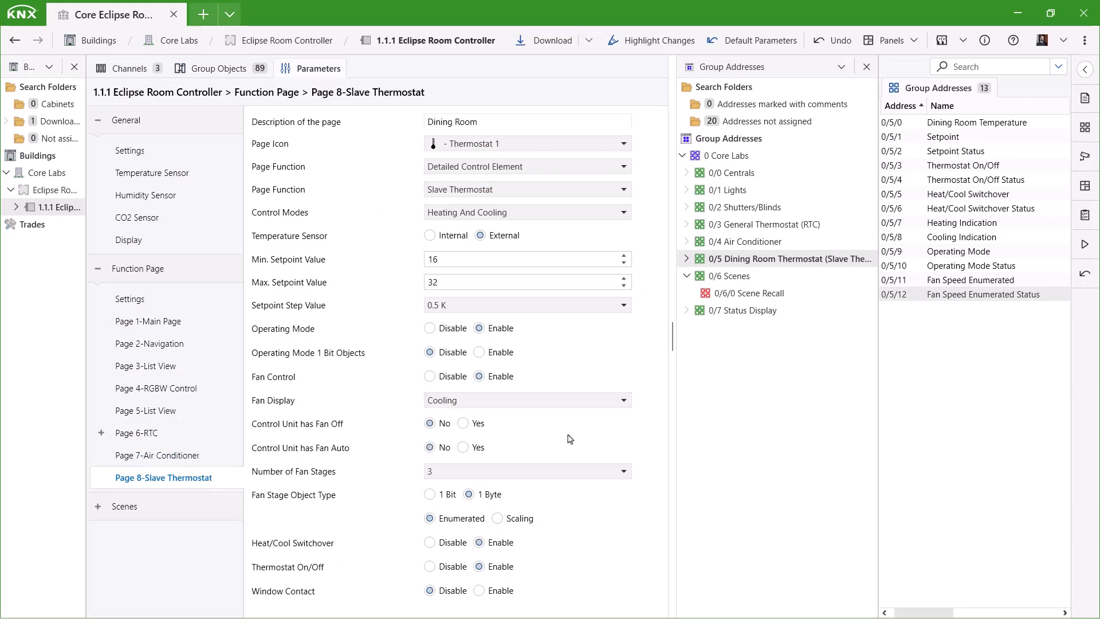
{"action": "left_click", "coordinate": [462, 449]}
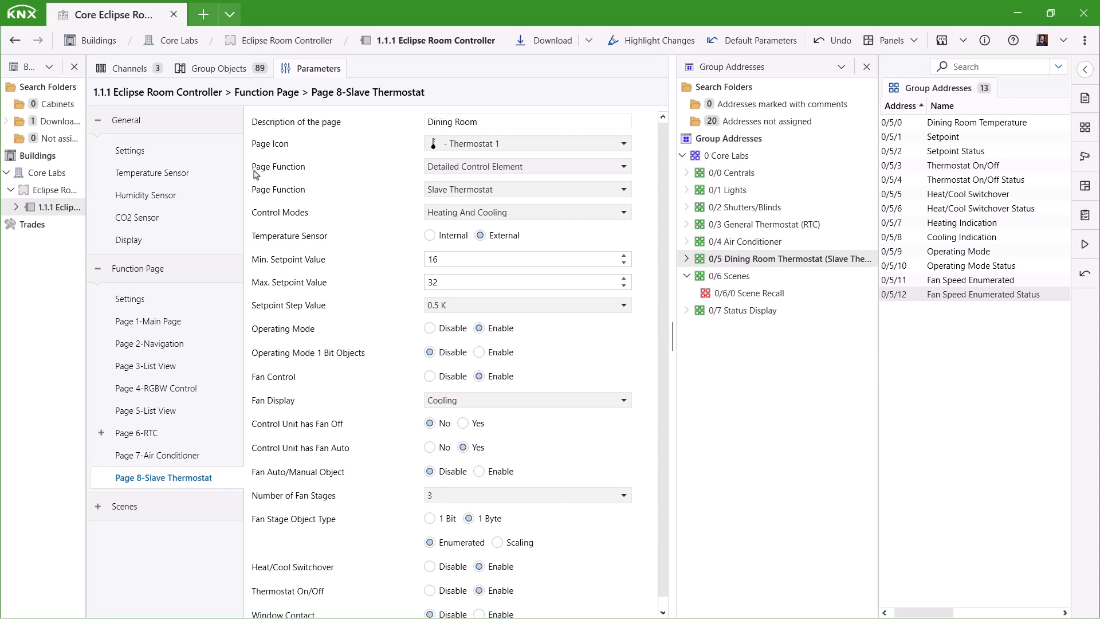
- Link fan speed object 387 to group address 0/5/11
{"action": "left_click", "coordinate": [220, 68]}
{"action": "left_click_drag", "start_coordinate": [356, 476], "coordinate": [405, 501]}
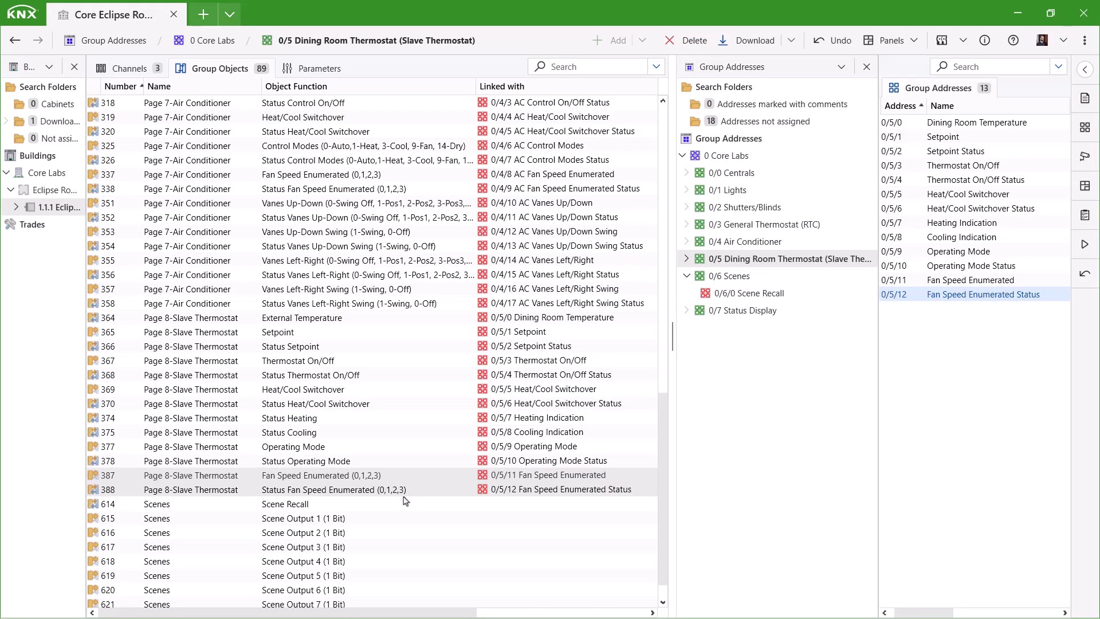
{"action": "left_click", "coordinate": [312, 68]}
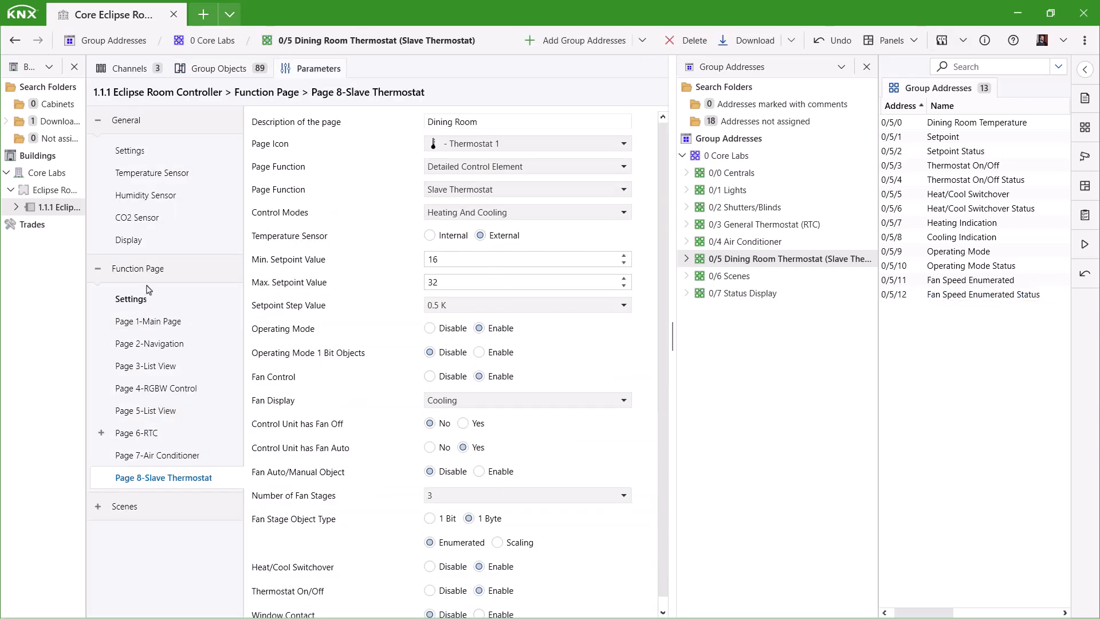
{"action": "left_click", "coordinate": [148, 292]}
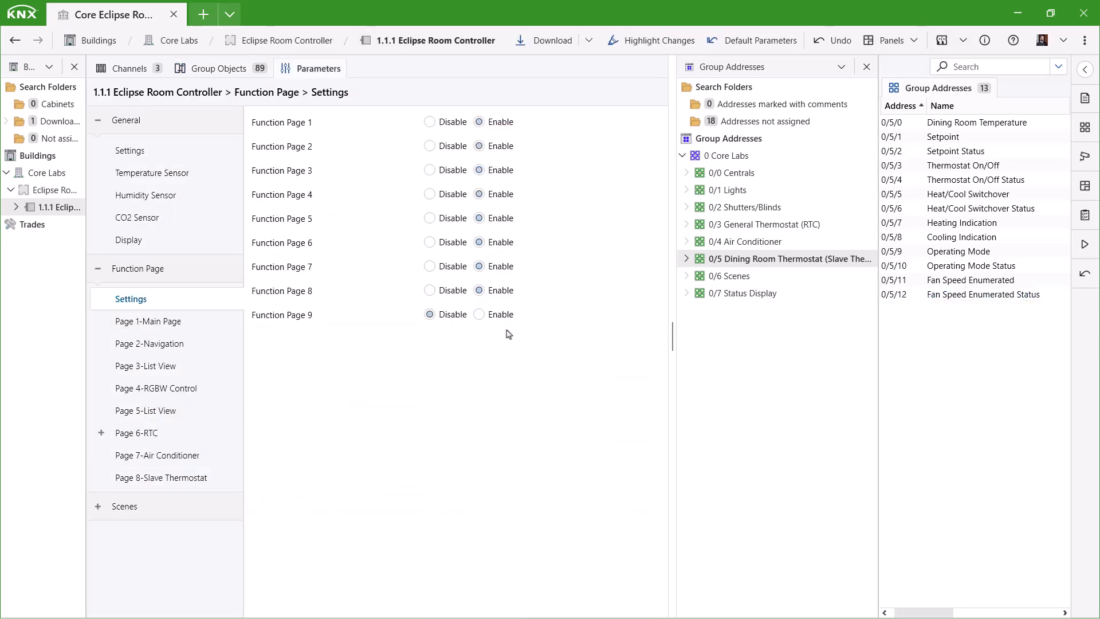
- Enable function page 9 and set its page function to Status Display
{"action": "left_click", "coordinate": [479, 314]}
{"action": "left_click", "coordinate": [150, 500]}
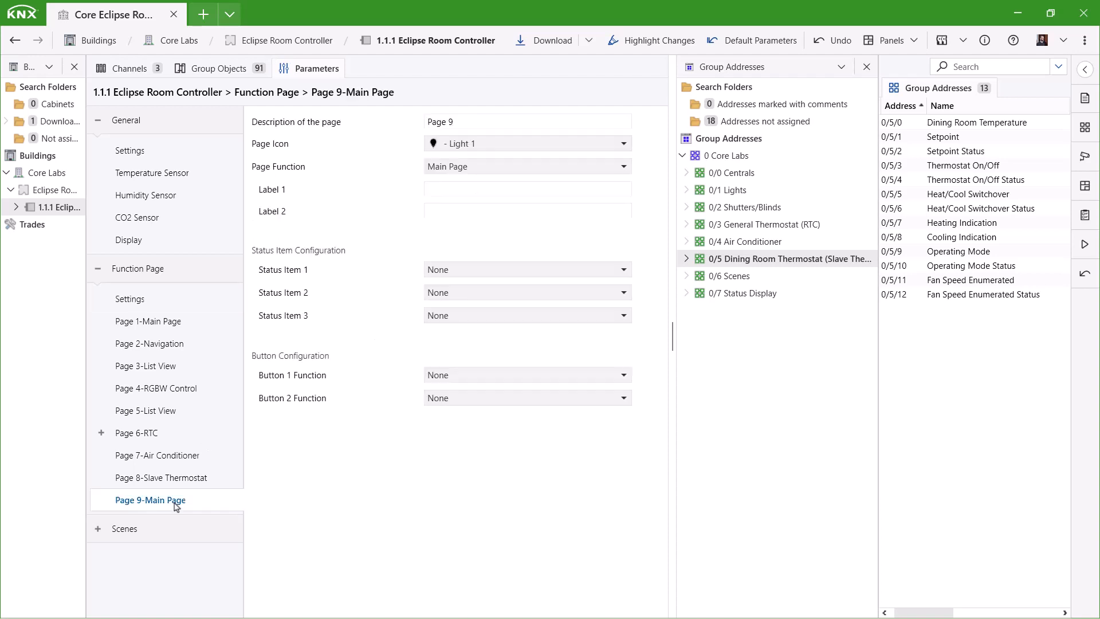
{"action": "left_click", "coordinate": [470, 169]}
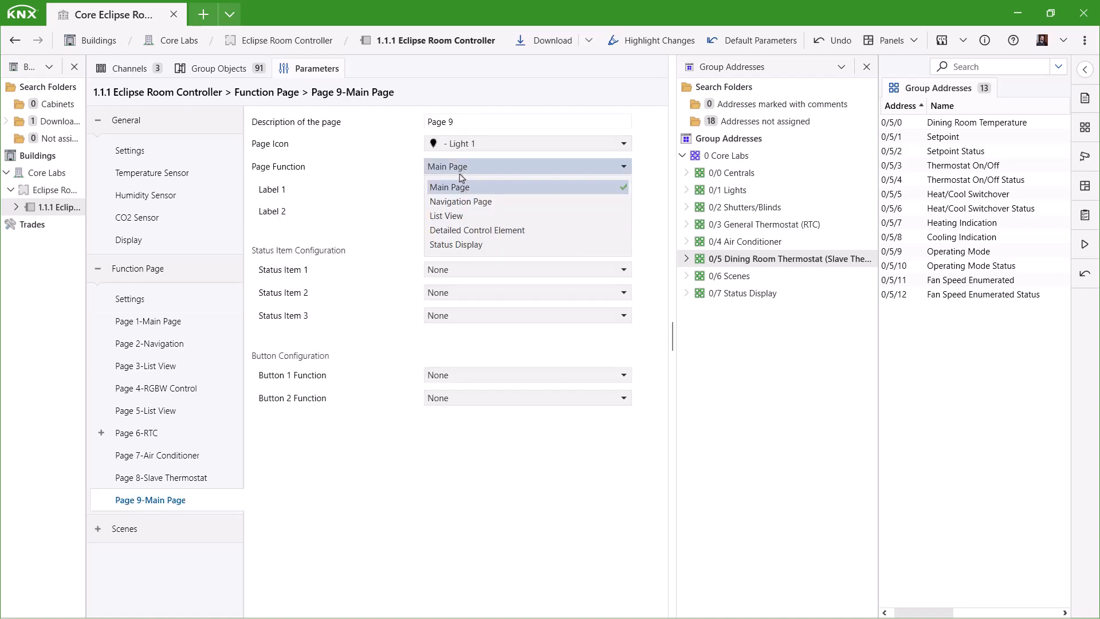
{"action": "left_click", "coordinate": [473, 246]}
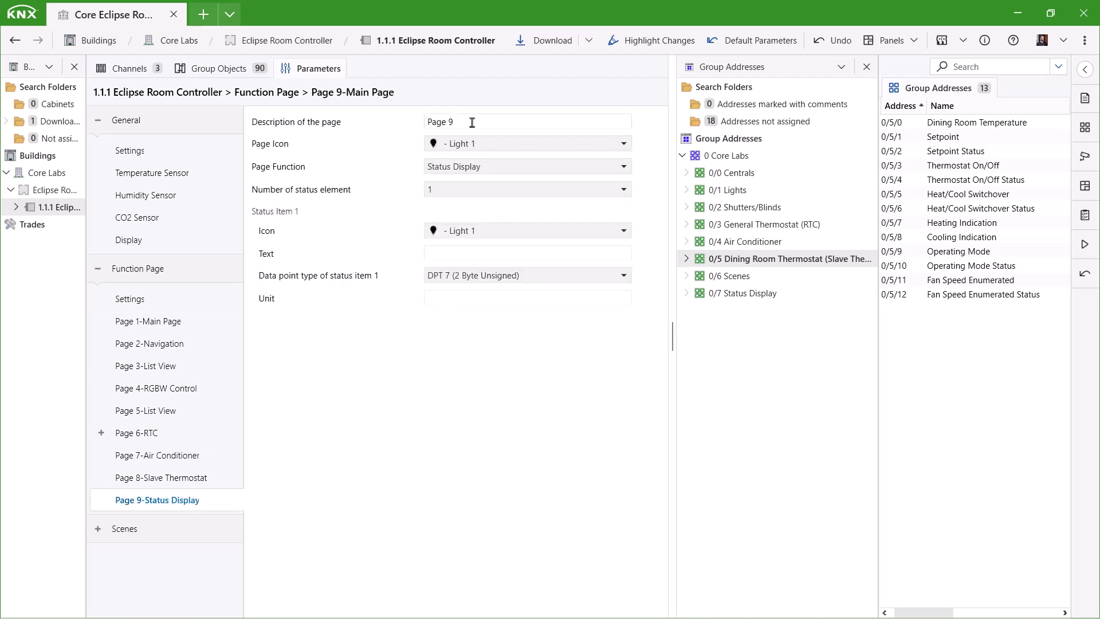
{"action": "left_click_drag", "start_coordinate": [472, 123], "coordinate": [342, 175]}
{"action": "left_click", "coordinate": [511, 122]}
- Give page 9 the Airquality icon and the description 'Air Quality'
{"action": "left_click", "coordinate": [475, 143]}
{"action": "scroll", "coordinate": [507, 249], "scroll_direction": "down", "scroll_amount": 10}
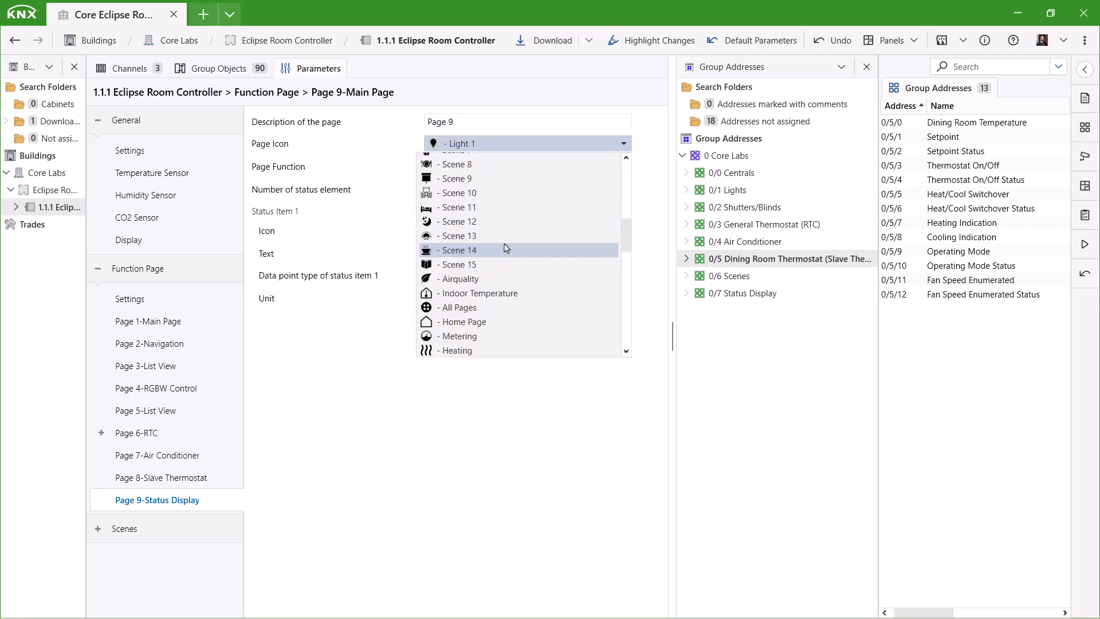
{"action": "scroll", "coordinate": [506, 248], "scroll_direction": "down", "scroll_amount": 4}
{"action": "scroll", "coordinate": [506, 248], "scroll_direction": "up", "scroll_amount": 8}
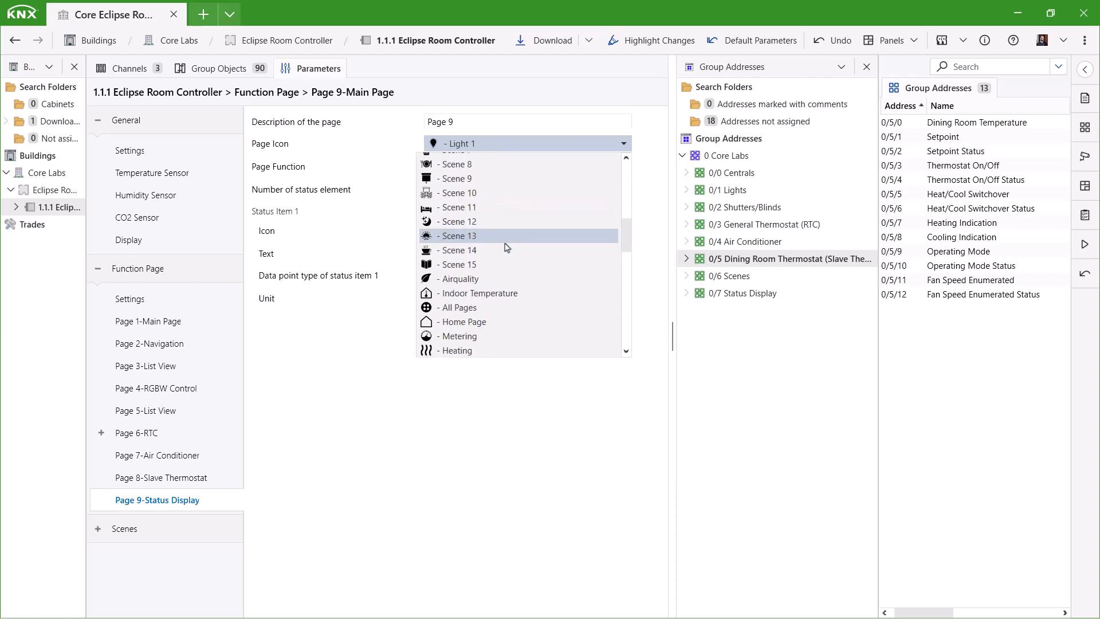
{"action": "left_click", "coordinate": [484, 322]}
{"action": "triple_click", "coordinate": [433, 122]}
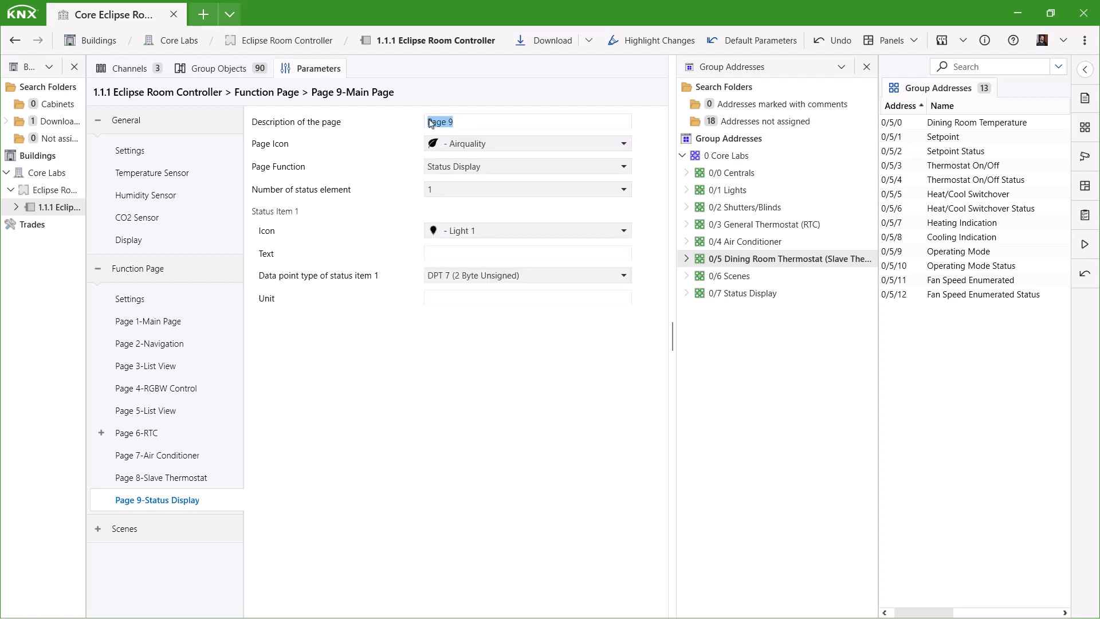
{"action": "type", "text": "N"}
{"action": "type", "text": "ir Quality"}
{"action": "left_click", "coordinate": [733, 294]}
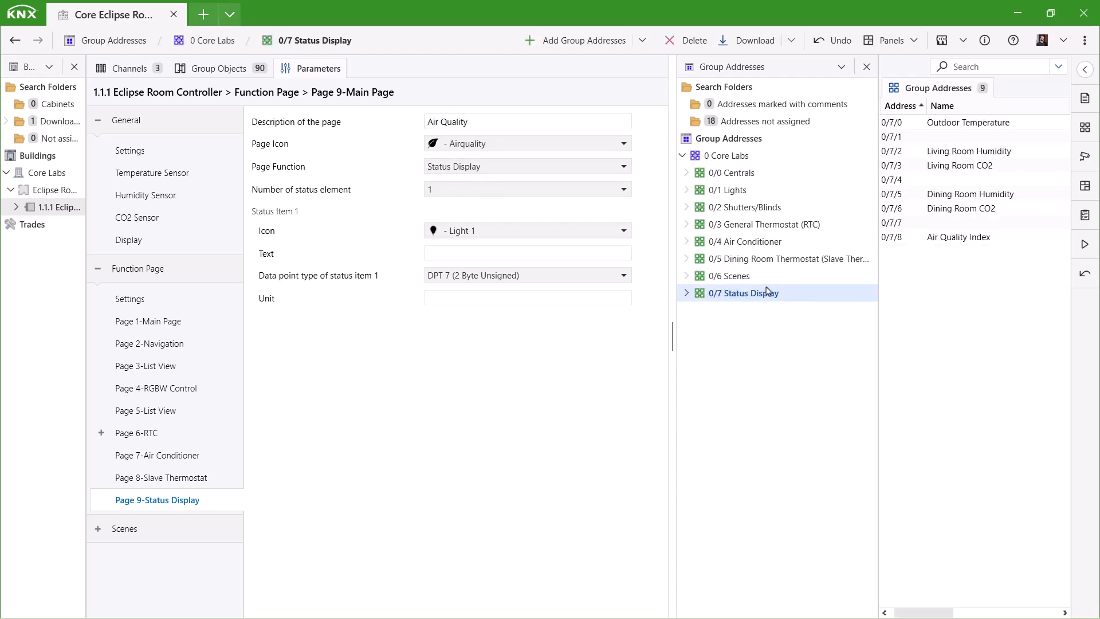
- Give page 9 seven status items and make item 1 a Thermostat 1, DPT 9 float in °C
{"action": "left_click", "coordinate": [445, 193]}
{"action": "left_click", "coordinate": [445, 290]}
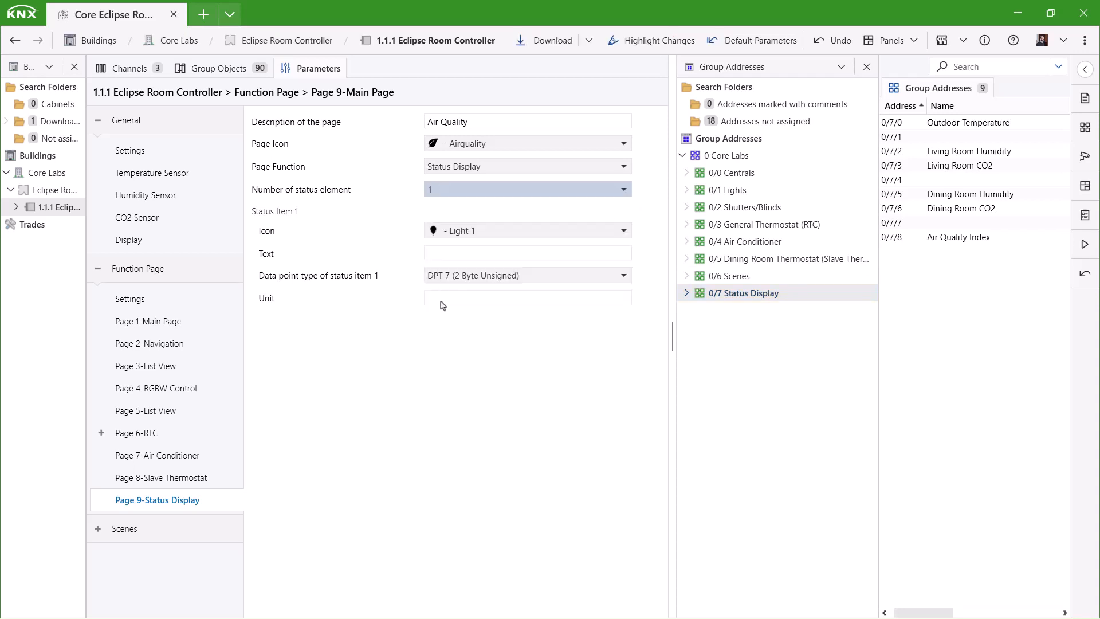
{"action": "left_click", "coordinate": [515, 235]}
{"action": "left_click", "coordinate": [497, 380]}
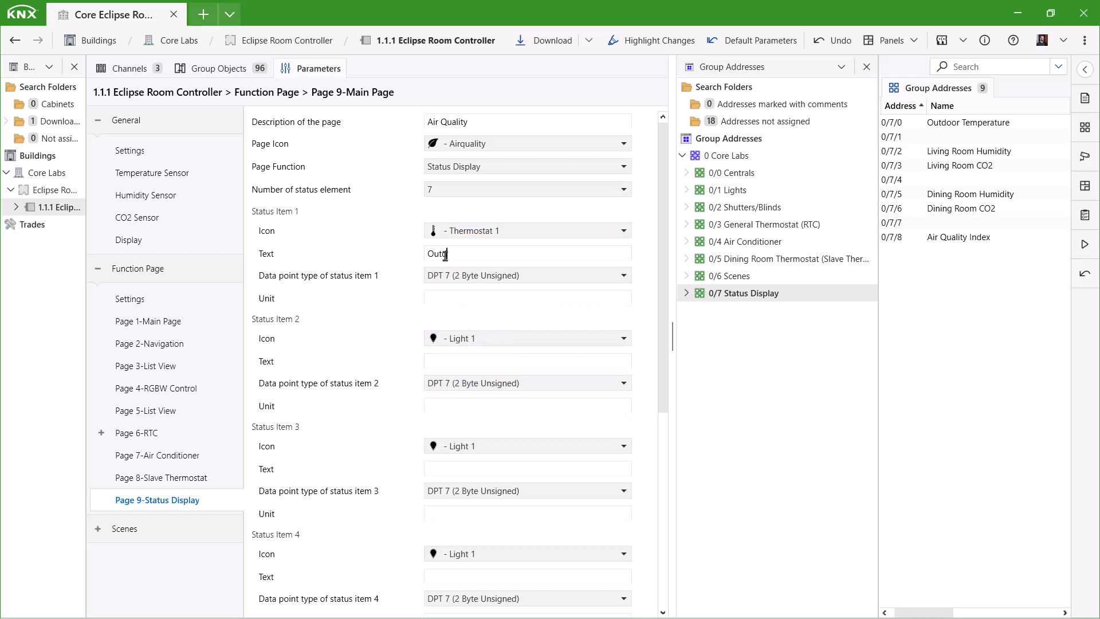
{"action": "left_click", "coordinate": [515, 276]}
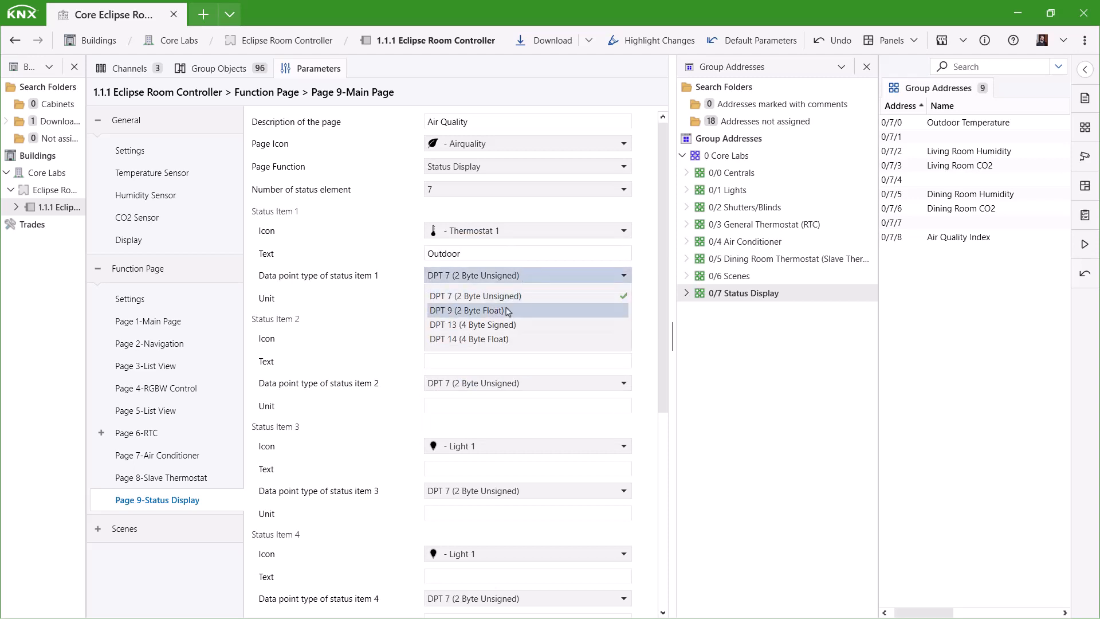
{"action": "left_click", "coordinate": [508, 308]}
{"action": "left_click", "coordinate": [485, 294]}
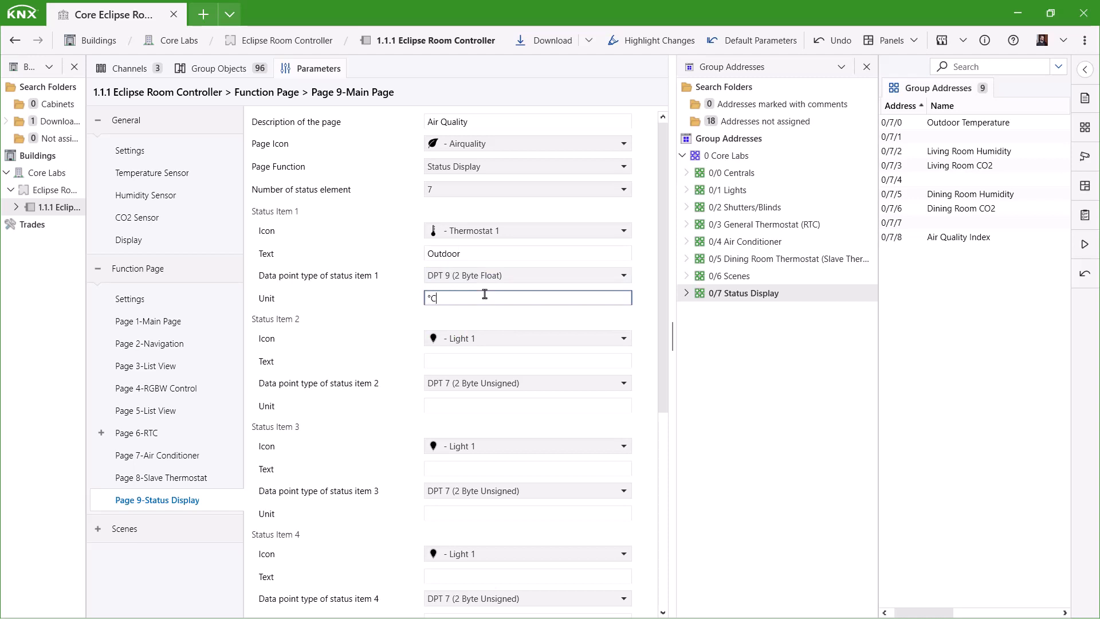
- Set status item 2 to 'Living Room' with the Thermostat 1 icon as a DPT 9 float
{"action": "left_click", "coordinate": [484, 340]}
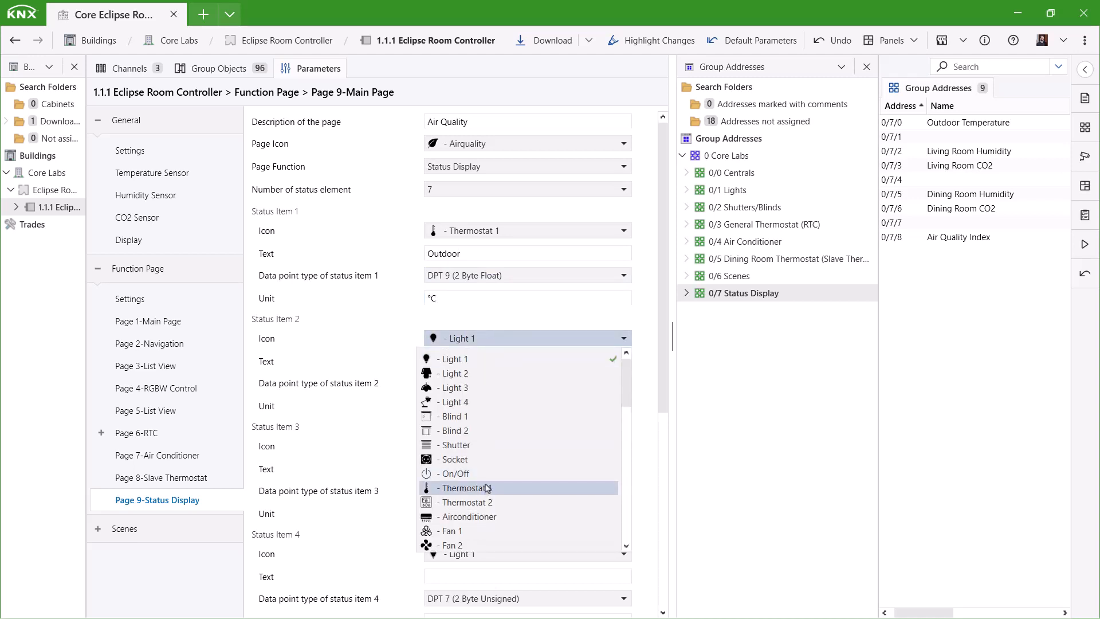
{"action": "left_click", "coordinate": [488, 490]}
{"action": "left_click", "coordinate": [451, 362]}
{"action": "type", "text": "Livi"}
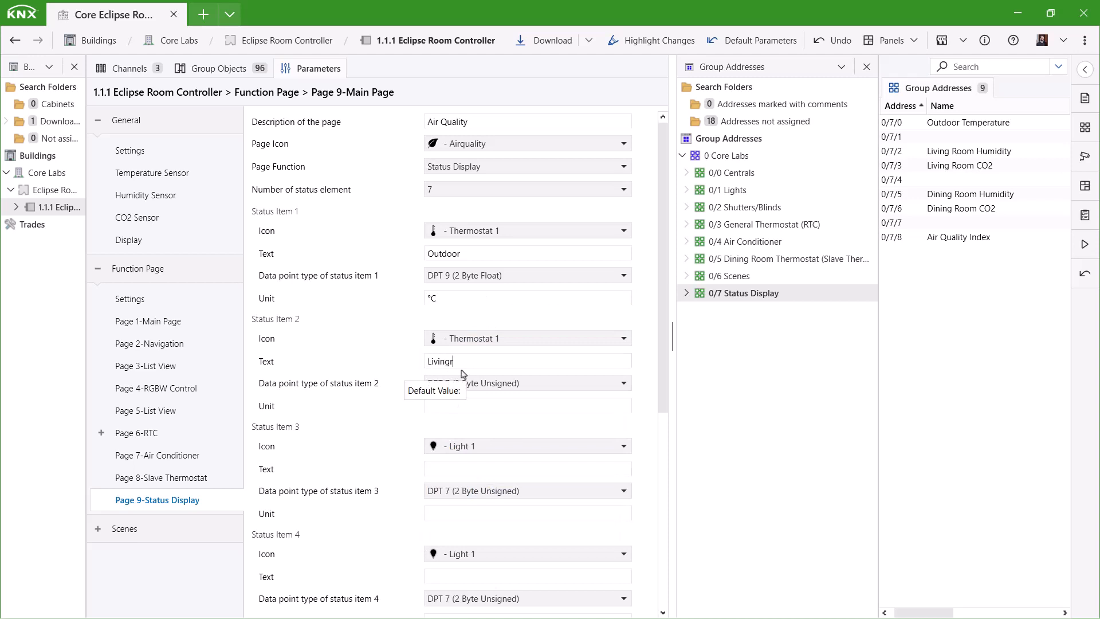
{"action": "type", "text": "ng Room"}
{"action": "left_click", "coordinate": [496, 382]}
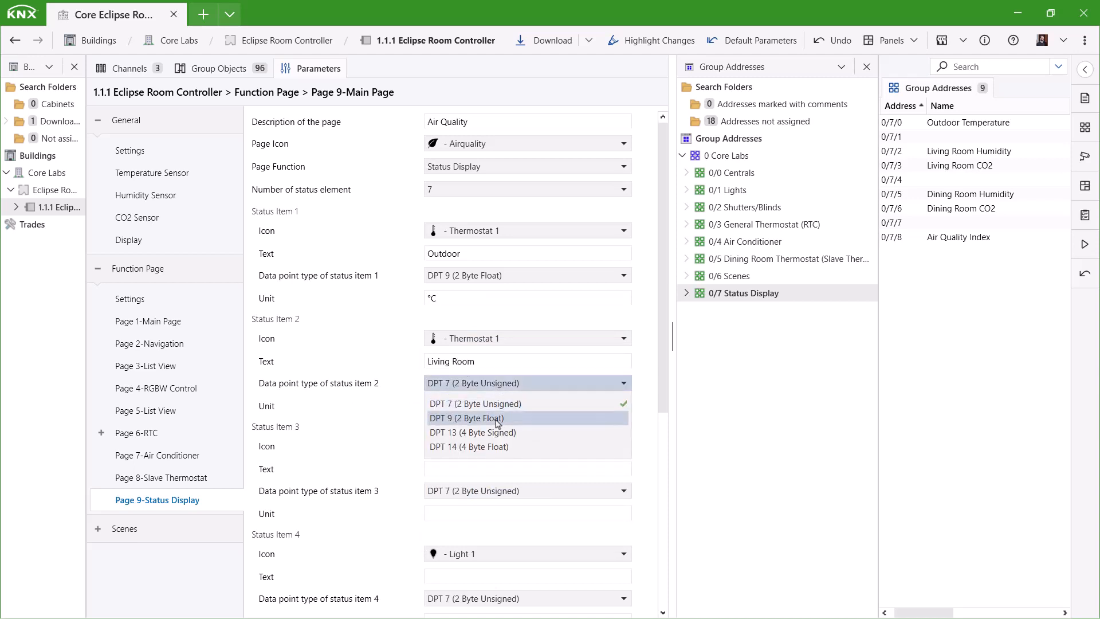
{"action": "left_click", "coordinate": [498, 423]}
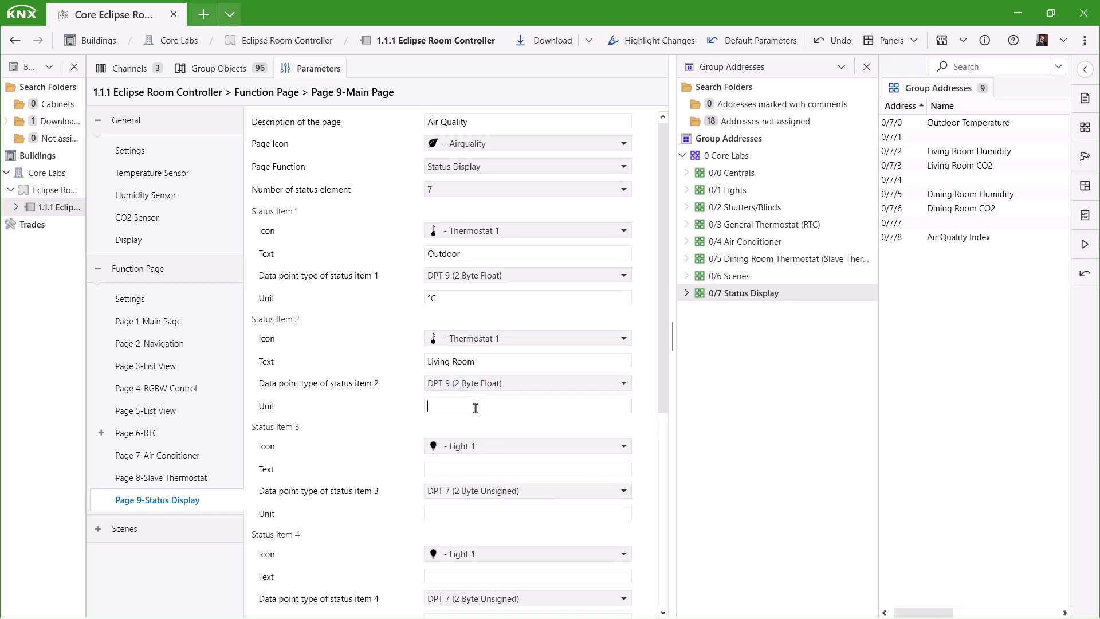
{"action": "left_click", "coordinate": [477, 409]}
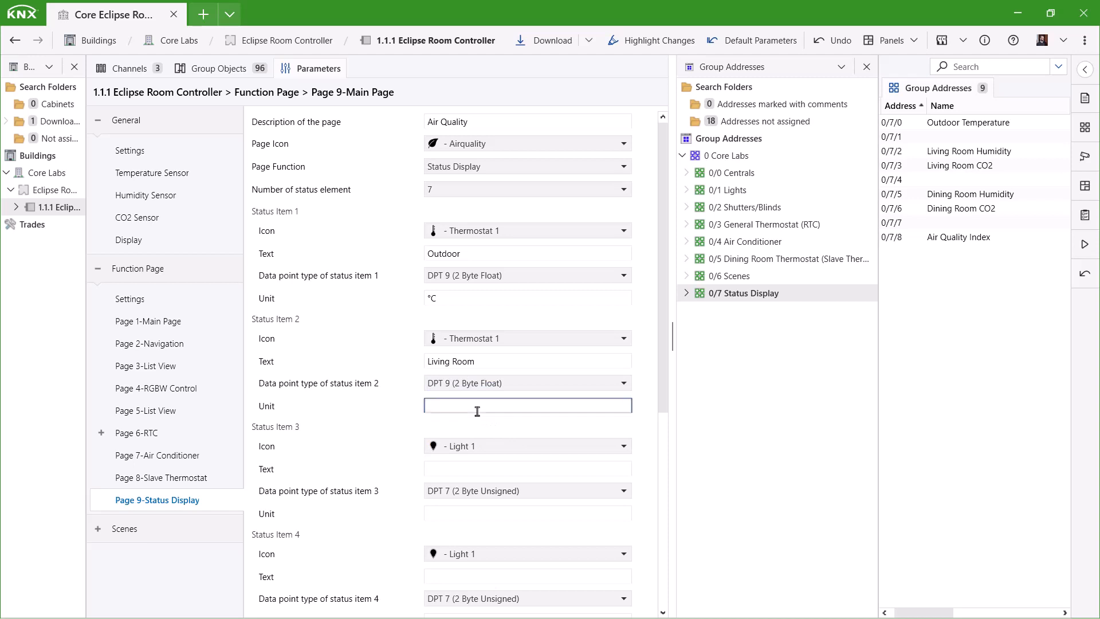
- Make status item 3 a Living Room humidity display: Humidity icon, DPT 9 2-byte float, %
{"action": "left_click", "coordinate": [475, 450]}
{"action": "scroll", "coordinate": [504, 328], "scroll_direction": "down", "scroll_amount": 10}
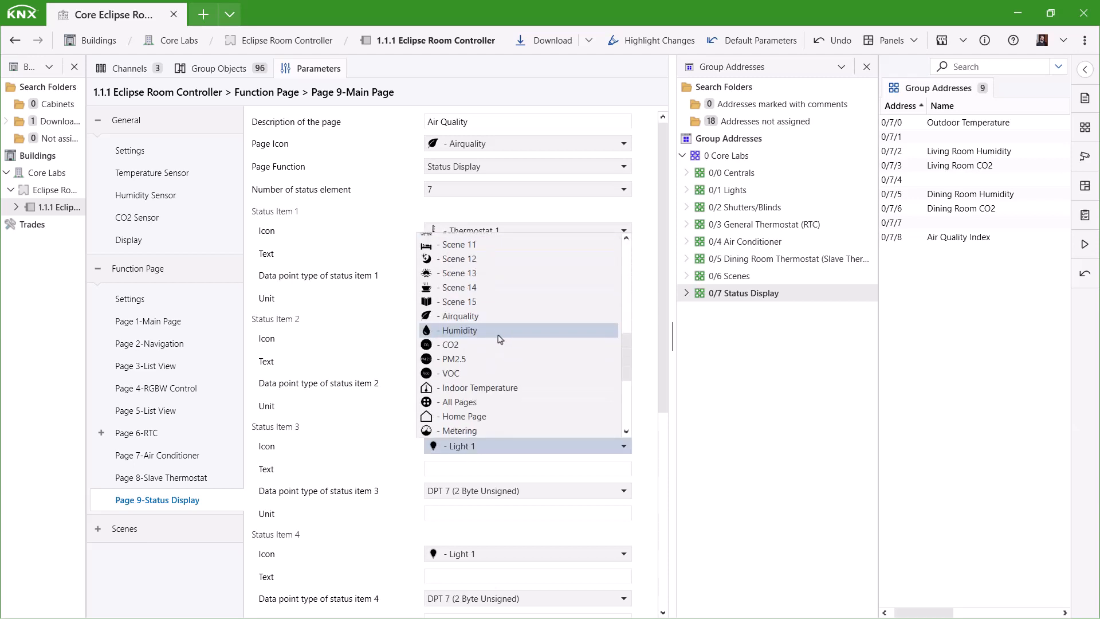
{"action": "left_click", "coordinate": [497, 331]}
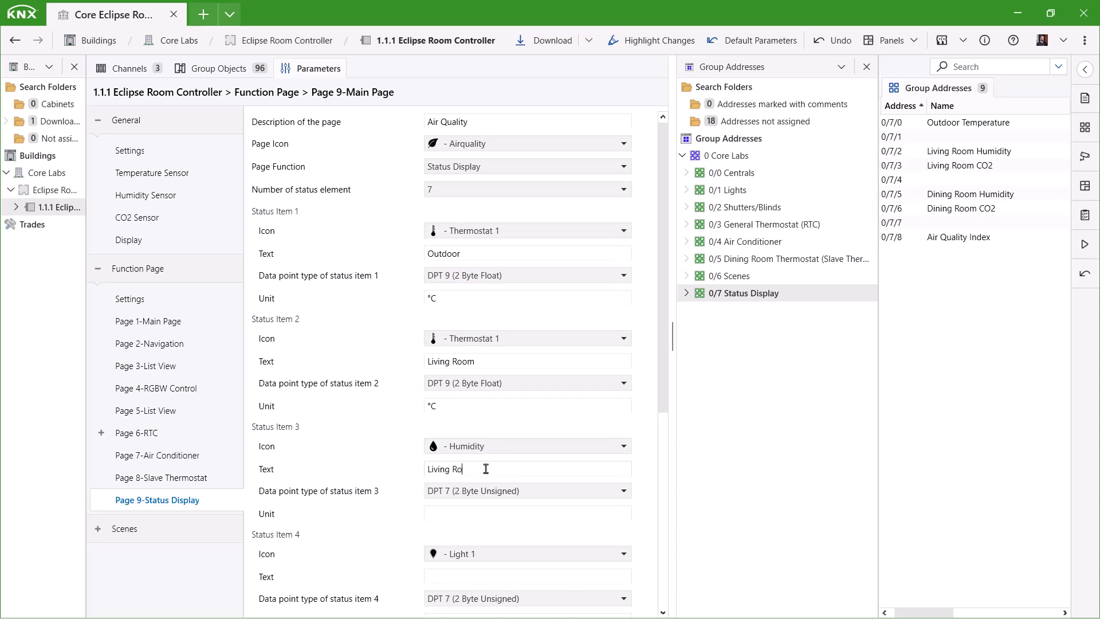
{"action": "left_click", "coordinate": [482, 495]}
{"action": "left_click", "coordinate": [451, 519]}
{"action": "scroll", "coordinate": [464, 533], "scroll_direction": "down", "scroll_amount": 2}
- Make status item 4 a Living Room CO2 display: CO2 icon, DPT 9 2-byte float, unit ppm
{"action": "left_click", "coordinate": [462, 484]}
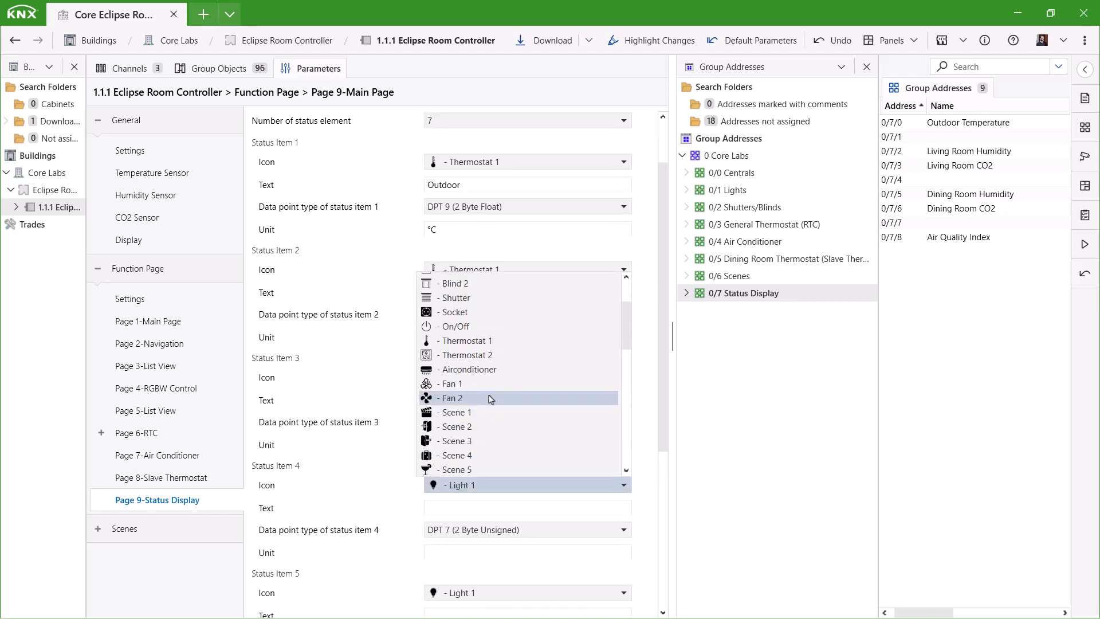
{"action": "scroll", "coordinate": [489, 396], "scroll_direction": "down", "scroll_amount": 5}
{"action": "left_click", "coordinate": [468, 440]}
{"action": "left_click", "coordinate": [472, 510]}
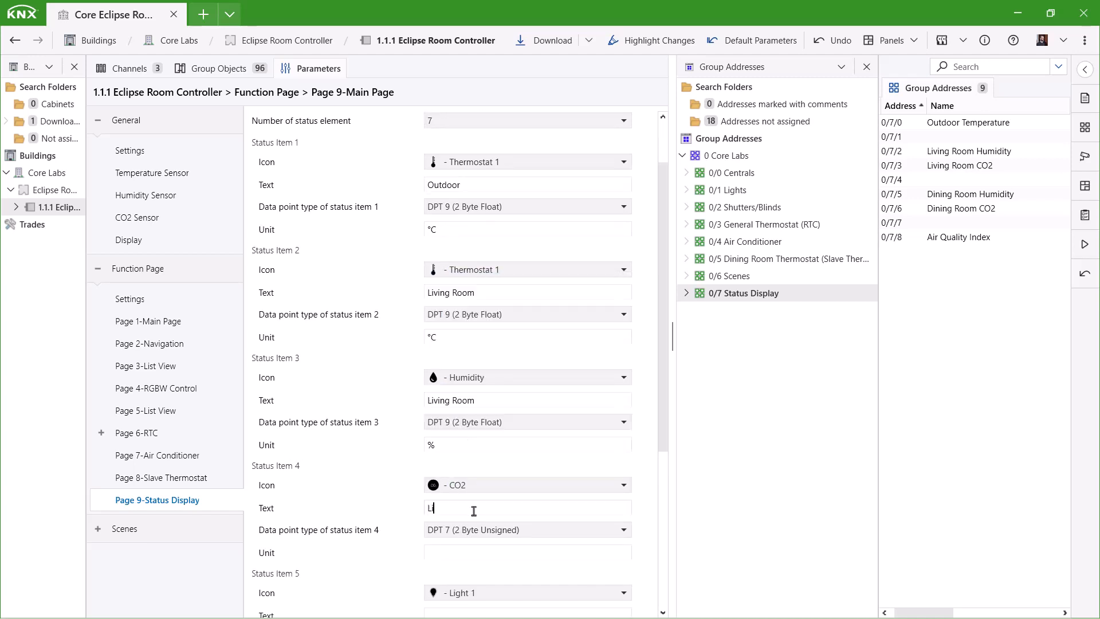
{"action": "left_click", "coordinate": [473, 529]}
{"action": "left_click", "coordinate": [459, 539]}
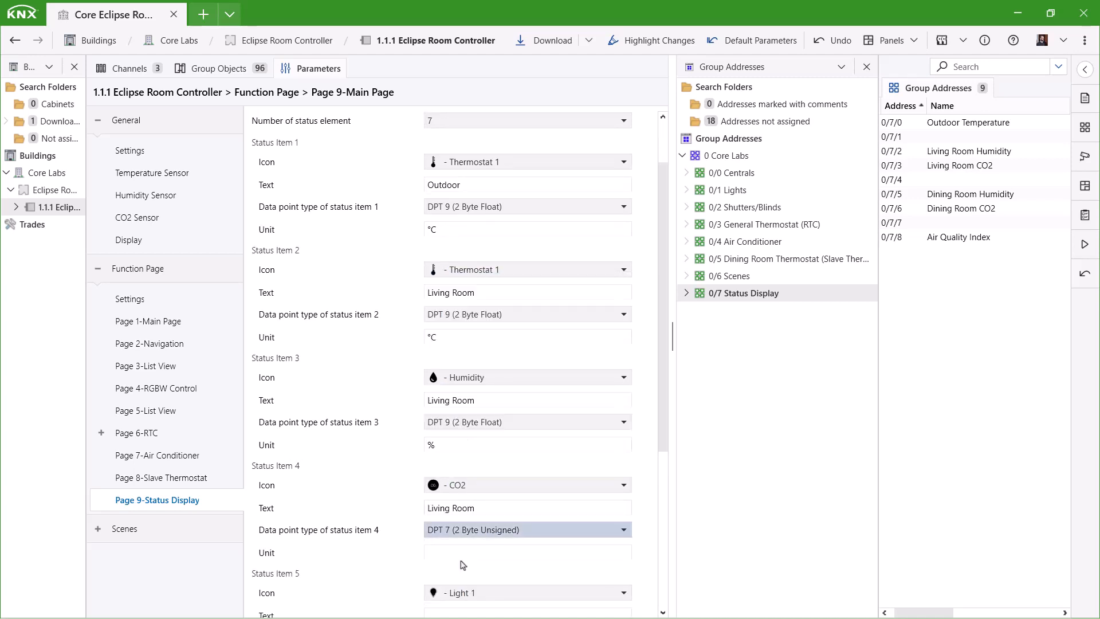
{"action": "left_click", "coordinate": [461, 553]}
{"action": "type", "text": "ppm"}
{"action": "scroll", "coordinate": [397, 537], "scroll_direction": "down", "scroll_amount": 3}
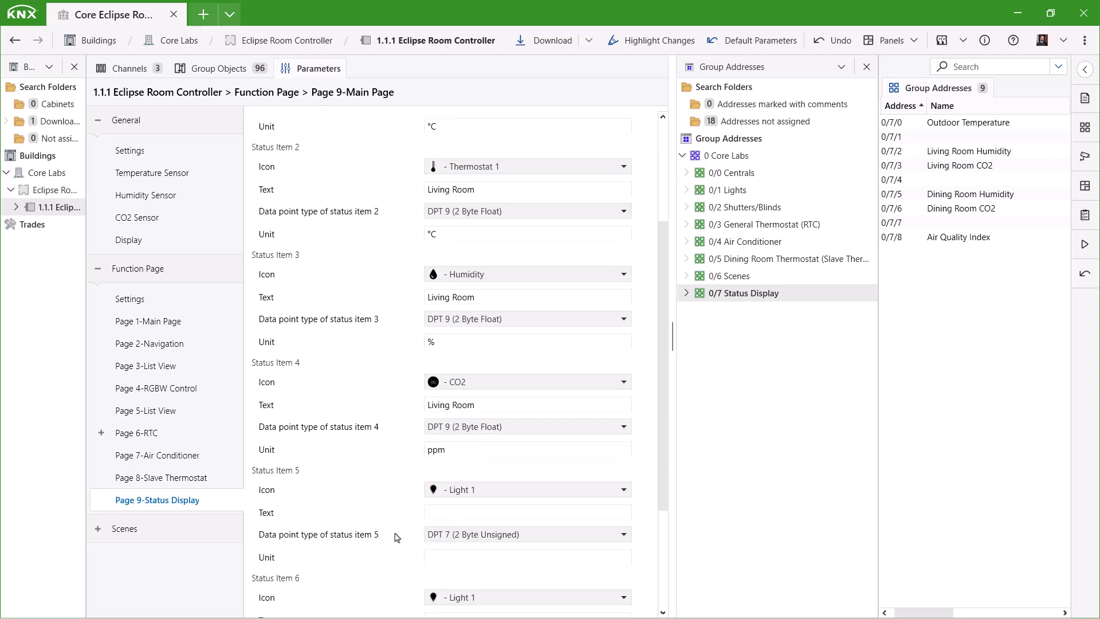
- Set status item 5 to Dining Room temperature: Thermostat 1 icon, DPT 9 float, °C
{"action": "left_click", "coordinate": [462, 488]}
{"action": "left_click", "coordinate": [454, 383]}
{"action": "left_click", "coordinate": [454, 511]}
{"action": "left_click", "coordinate": [473, 534]}
{"action": "left_click", "coordinate": [459, 560]}
{"action": "left_click", "coordinate": [461, 553]}
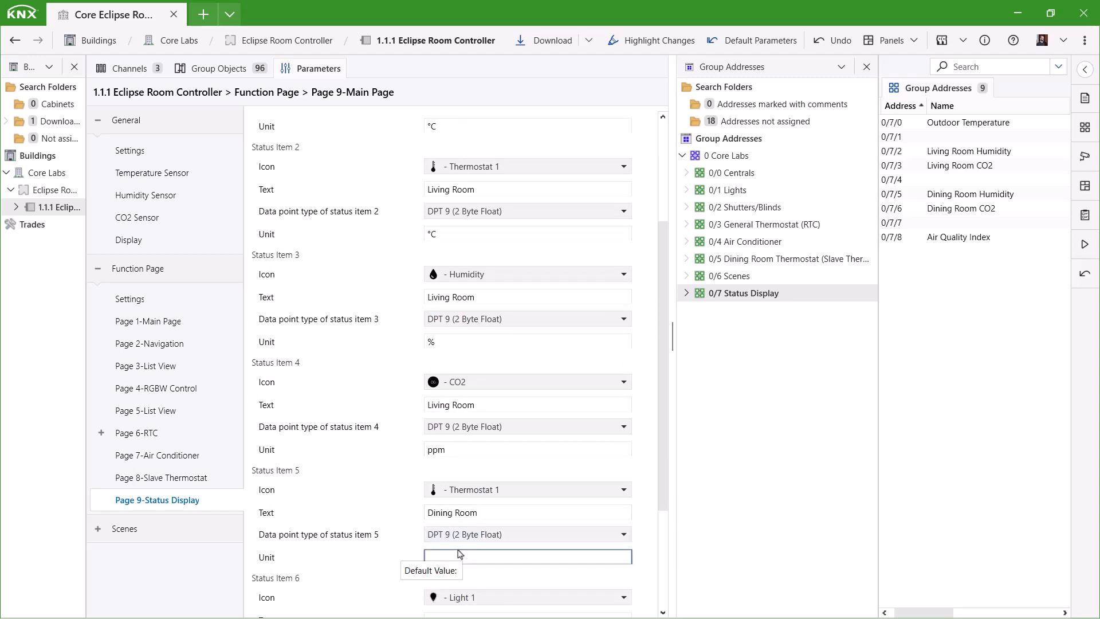
{"action": "scroll", "coordinate": [386, 543], "scroll_direction": "down", "scroll_amount": 5}
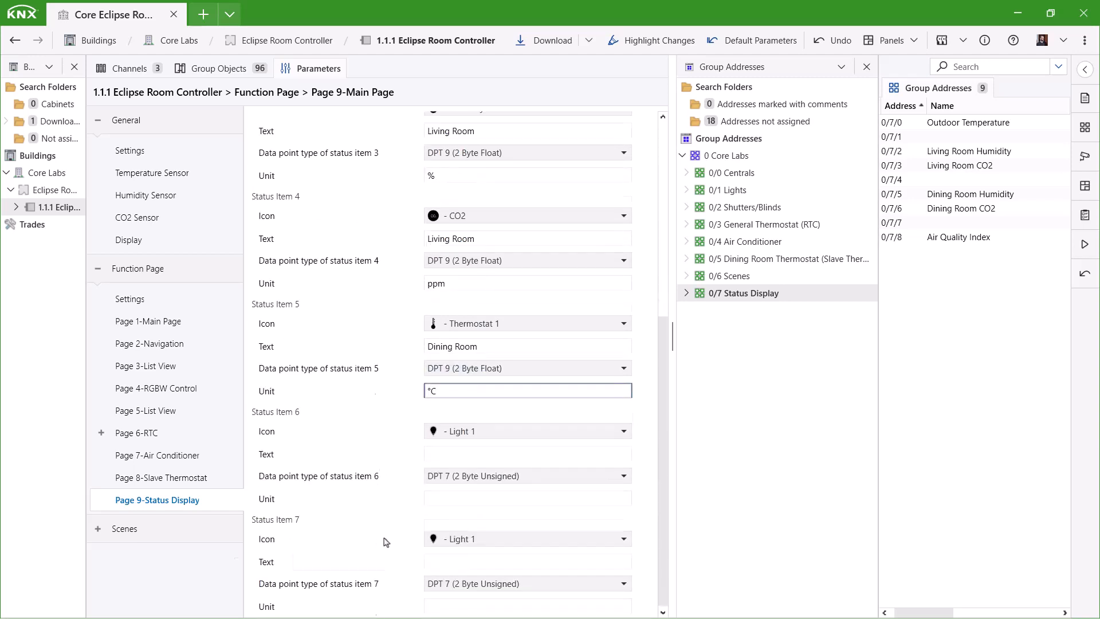
- Set status item 6 to 'Dining Room' humidity: Humidity icon, DPT 9 float, %
{"action": "left_click", "coordinate": [459, 434]}
{"action": "scroll", "coordinate": [467, 370], "scroll_direction": "down", "scroll_amount": 5}
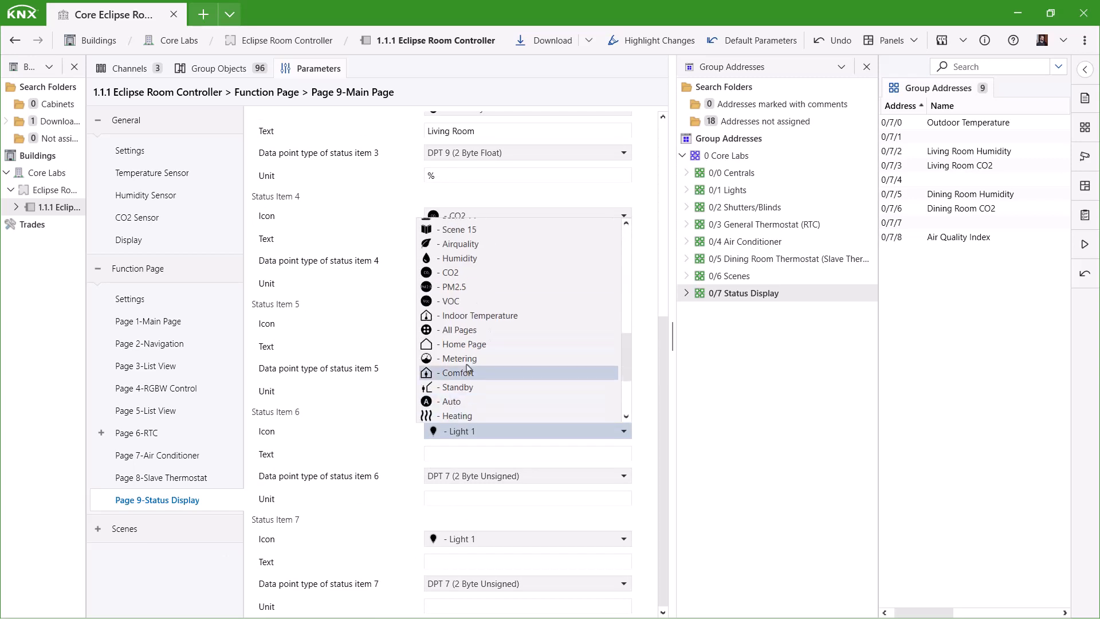
{"action": "left_click", "coordinate": [459, 259]}
{"action": "left_click", "coordinate": [446, 453]}
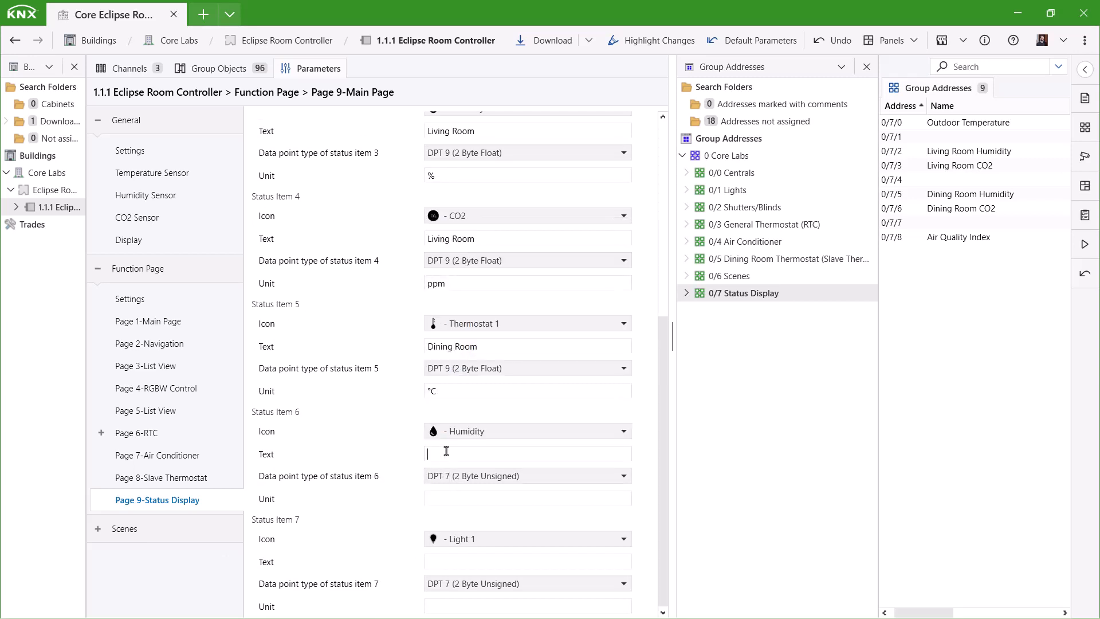
{"action": "type", "text": "Dining Room"}
{"action": "left_click", "coordinate": [445, 477]}
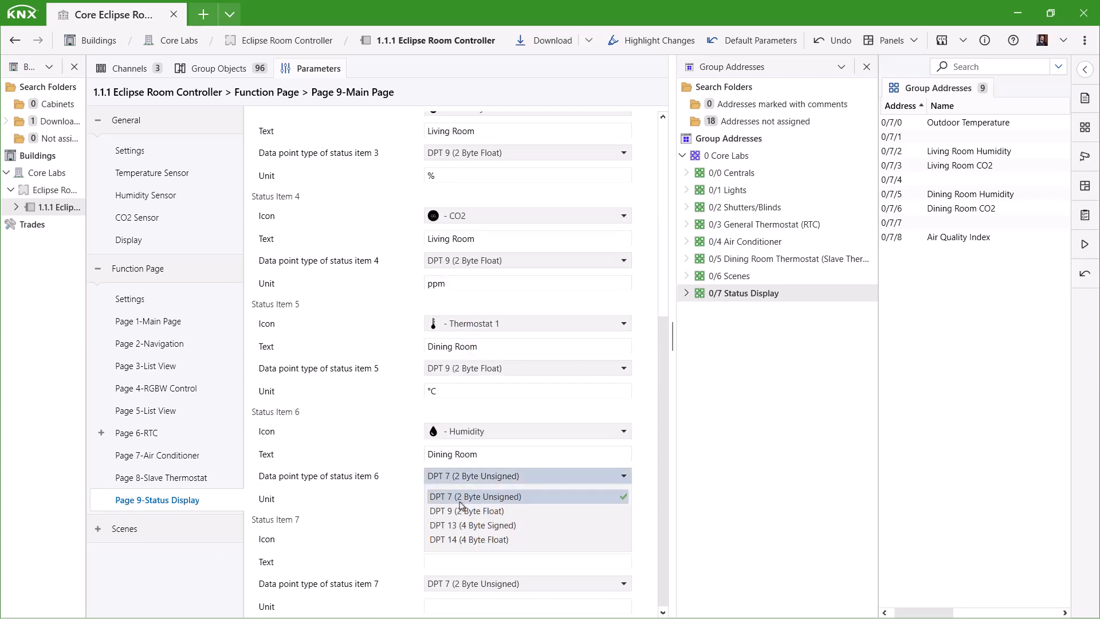
{"action": "left_click", "coordinate": [453, 490]}
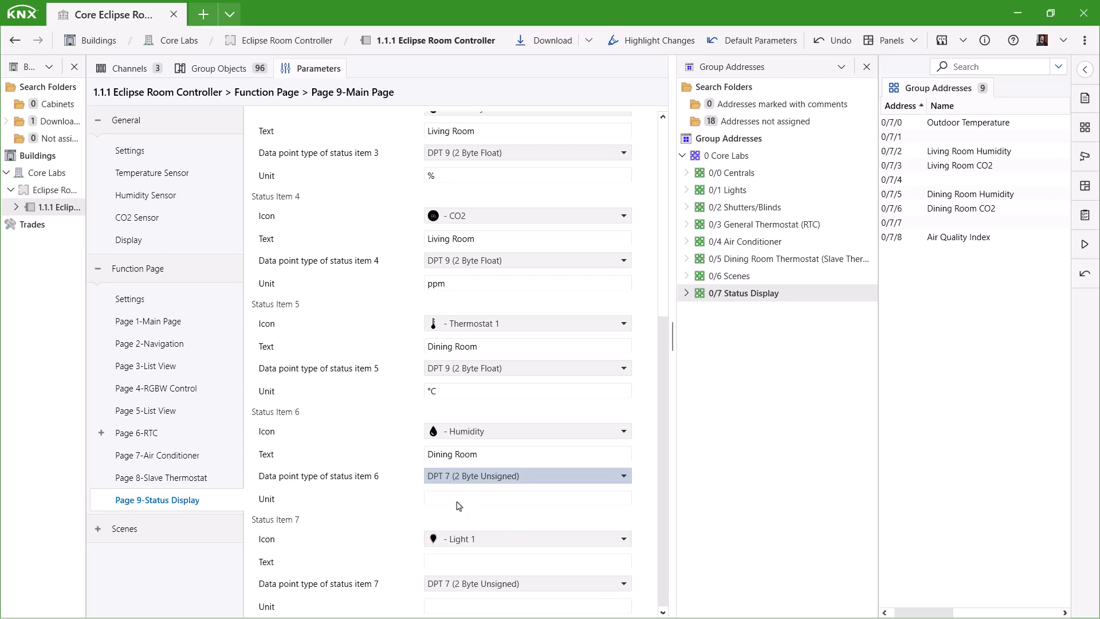
- Set status item 7 to 'Dining Room' CO2: CO2 icon, DPT 9 float, ppm
{"action": "left_click", "coordinate": [434, 541]}
{"action": "scroll", "coordinate": [459, 487], "scroll_direction": "down", "scroll_amount": 3}
{"action": "left_click", "coordinate": [453, 532]}
{"action": "left_click", "coordinate": [441, 563]}
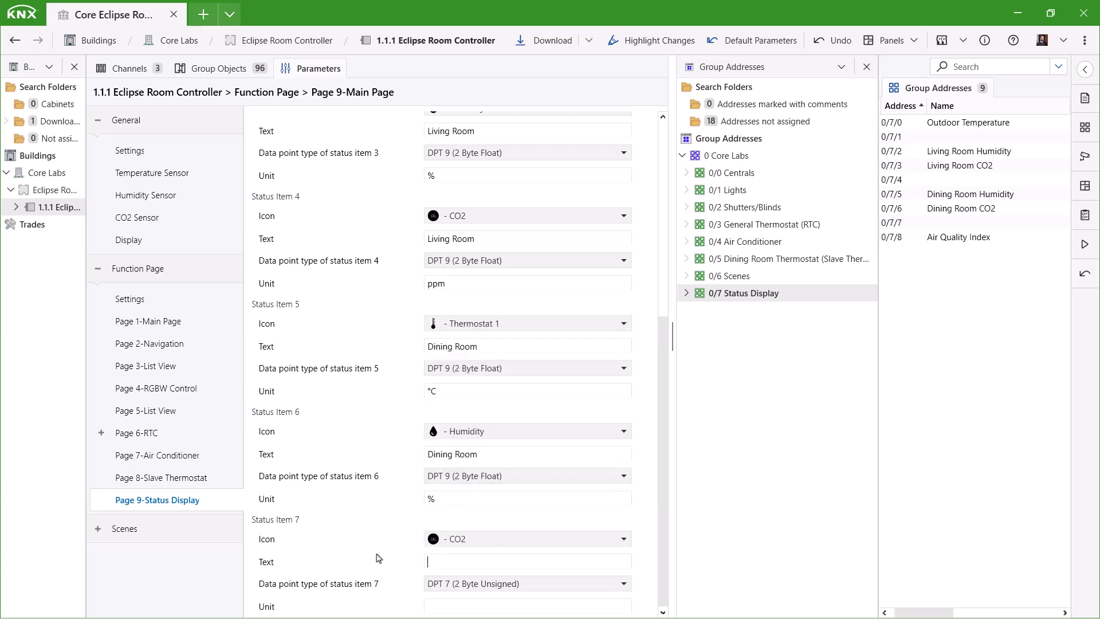
{"action": "type", "text": "Dining Room"}
{"action": "left_click", "coordinate": [459, 583]}
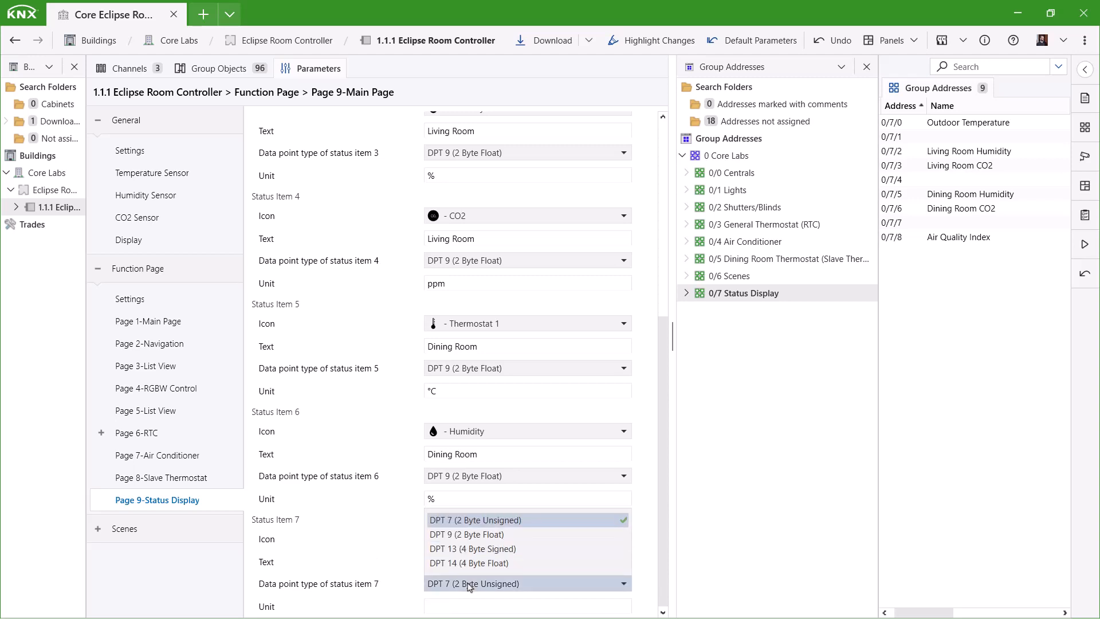
{"action": "left_click", "coordinate": [458, 536]}
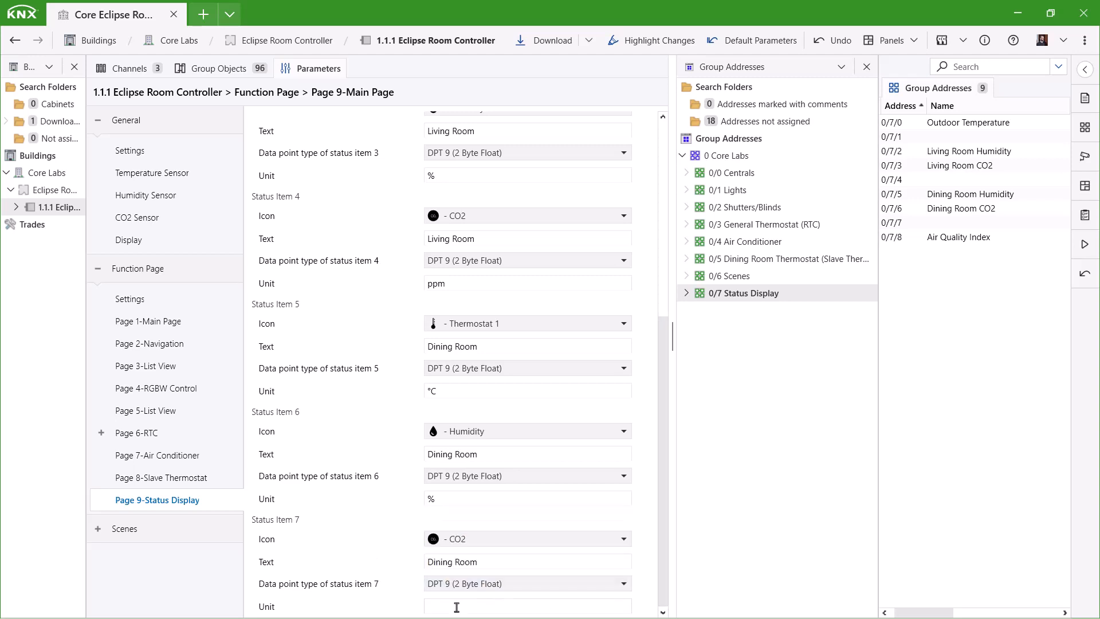
{"action": "left_click", "coordinate": [212, 68]}
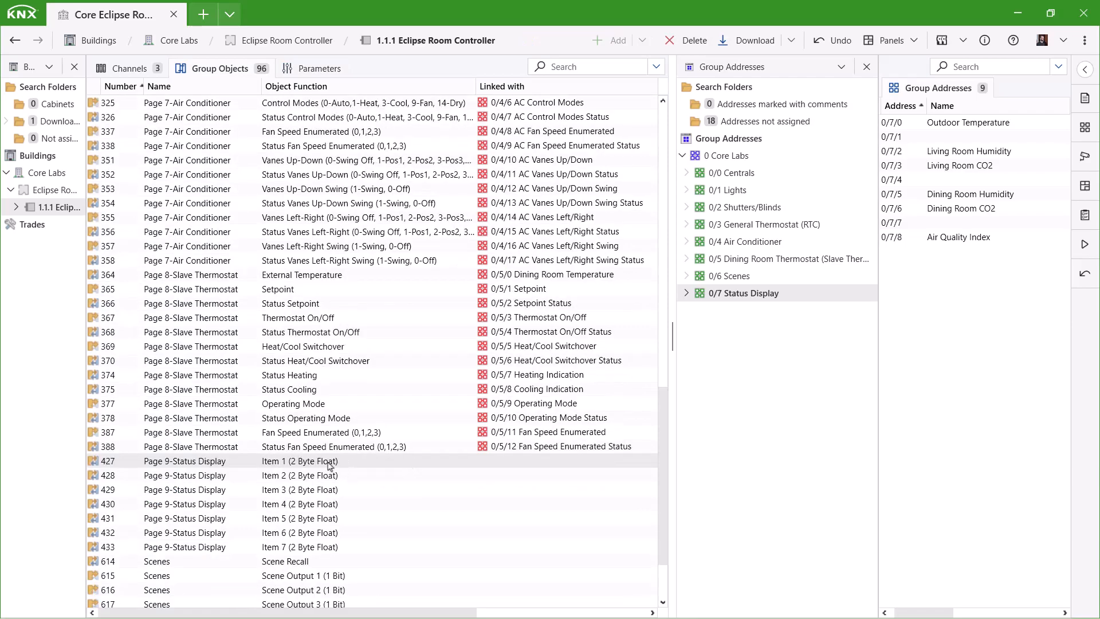
- Link status objects 427, 428, 429, 431 and 432 to 0/7/0, 0/3/0, 0/7/2, 0/5/0 and 0/7/5
{"action": "left_click_drag", "start_coordinate": [329, 465], "coordinate": [997, 128]}
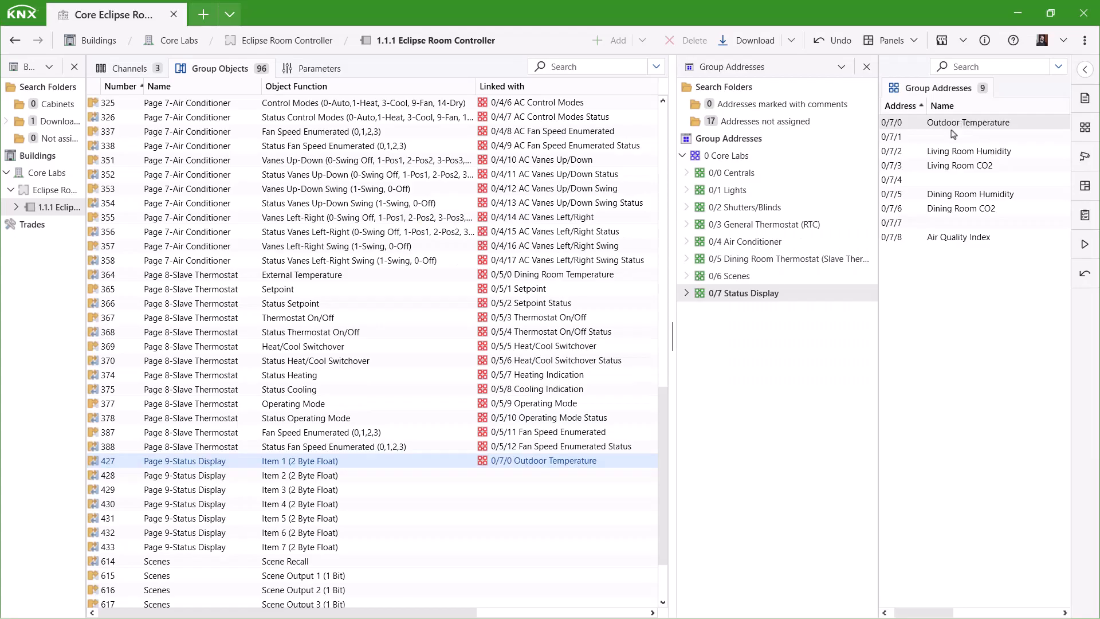
{"action": "left_click", "coordinate": [804, 225]}
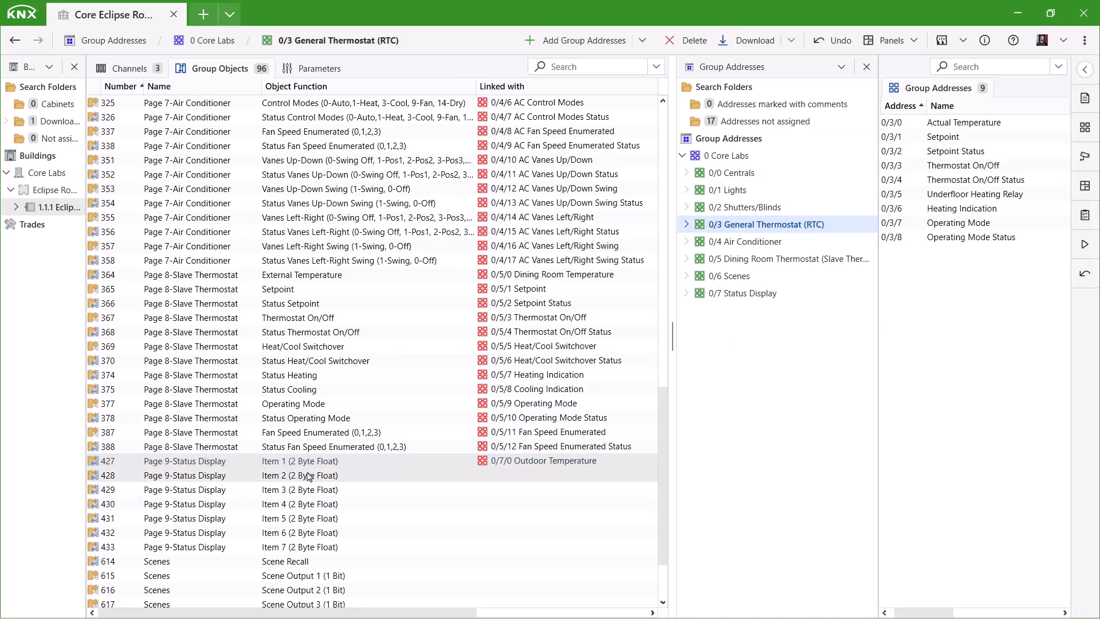
{"action": "left_click_drag", "start_coordinate": [314, 481], "coordinate": [961, 127]}
{"action": "left_click", "coordinate": [740, 293]}
{"action": "left_click_drag", "start_coordinate": [298, 494], "coordinate": [967, 171]}
{"action": "left_click", "coordinate": [779, 259]}
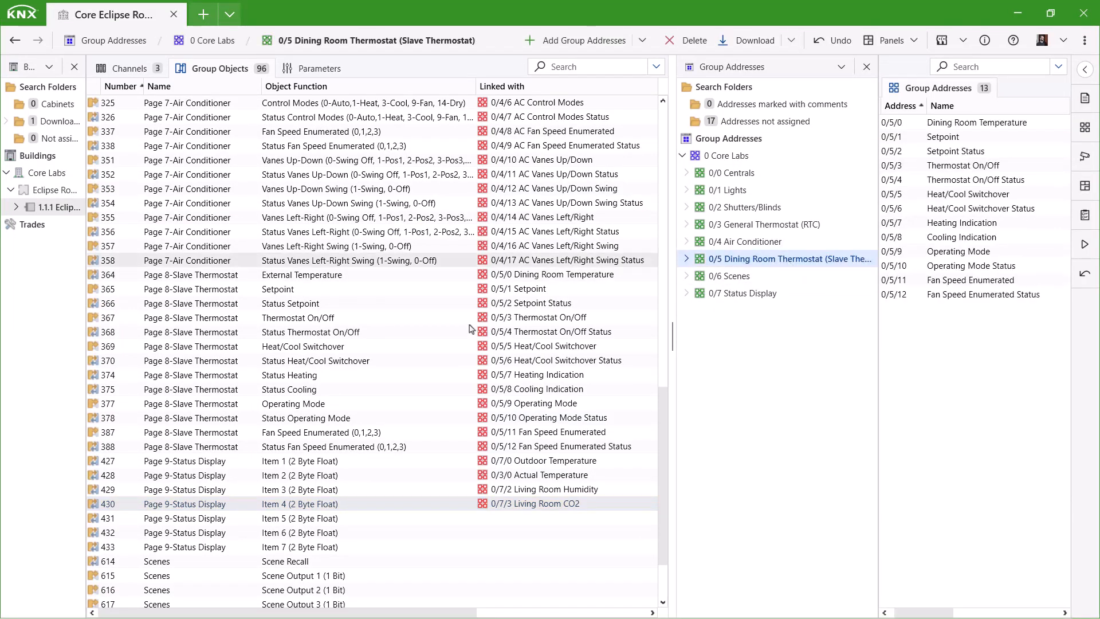
{"action": "left_click_drag", "start_coordinate": [333, 518], "coordinate": [965, 128]}
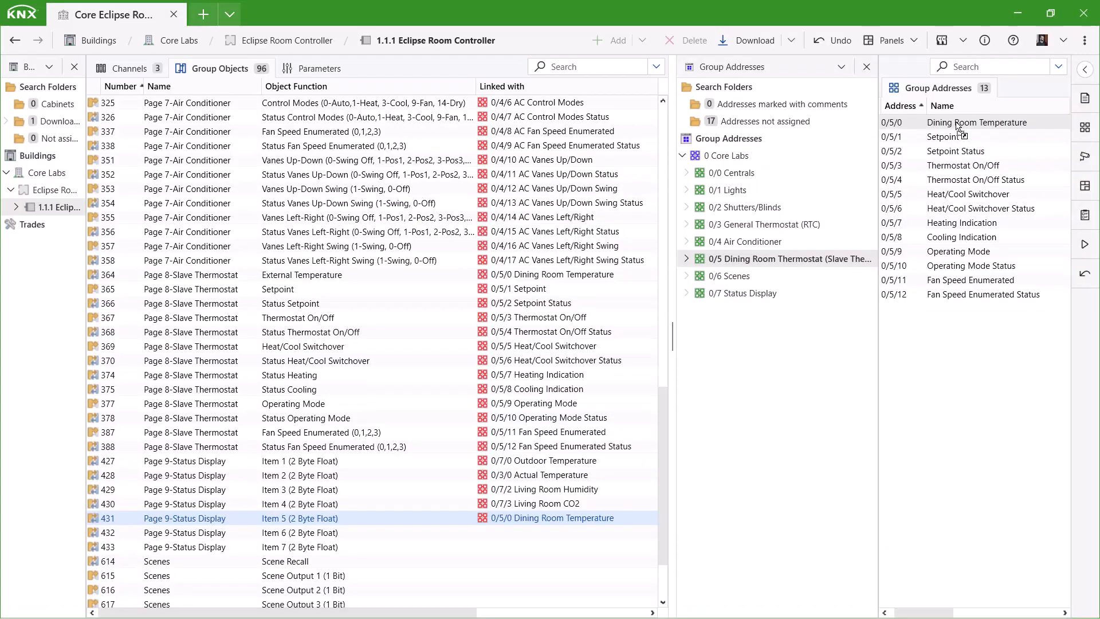
{"action": "left_click", "coordinate": [716, 294]}
{"action": "left_click_drag", "start_coordinate": [309, 532], "coordinate": [1004, 210]}
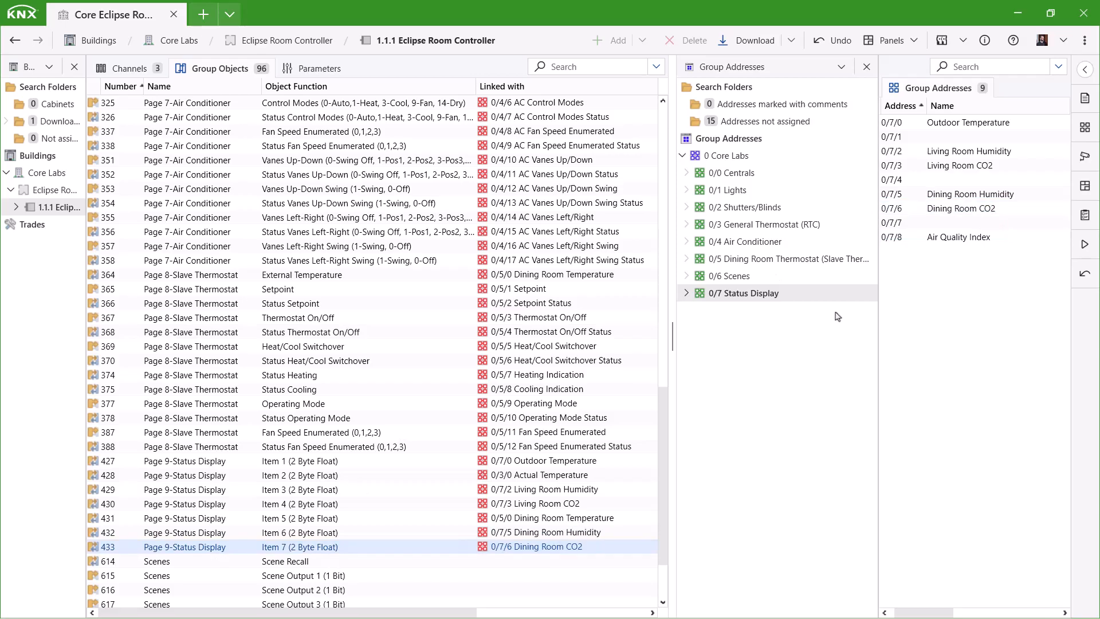
{"action": "left_click", "coordinate": [314, 69]}
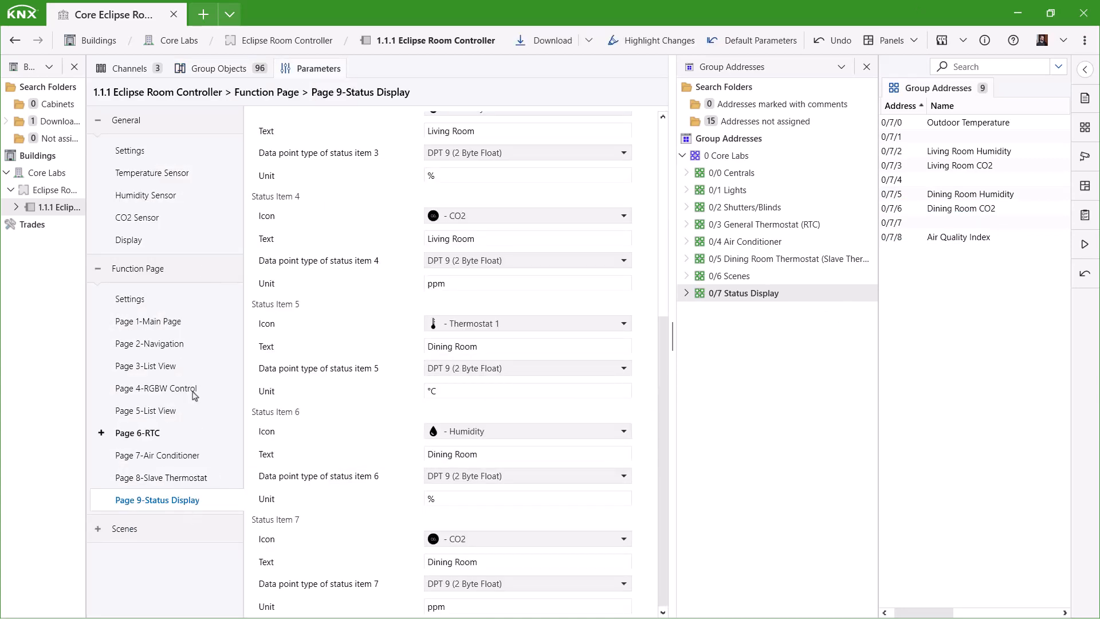
- Enable navigation links 1–4, pointing them to Pages 3, 4, 5 and 6
{"action": "left_click", "coordinate": [195, 351]}
{"action": "left_click", "coordinate": [479, 167]}
{"action": "left_click", "coordinate": [439, 194]}
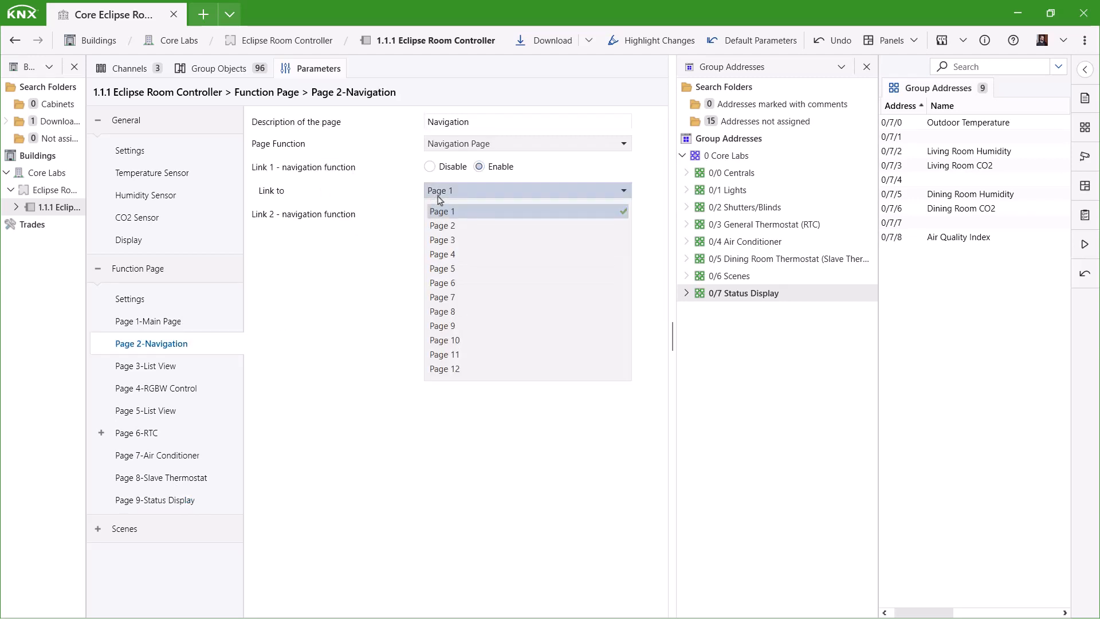
{"action": "left_click", "coordinate": [473, 240]}
{"action": "left_click", "coordinate": [480, 213]}
{"action": "left_click", "coordinate": [474, 237]}
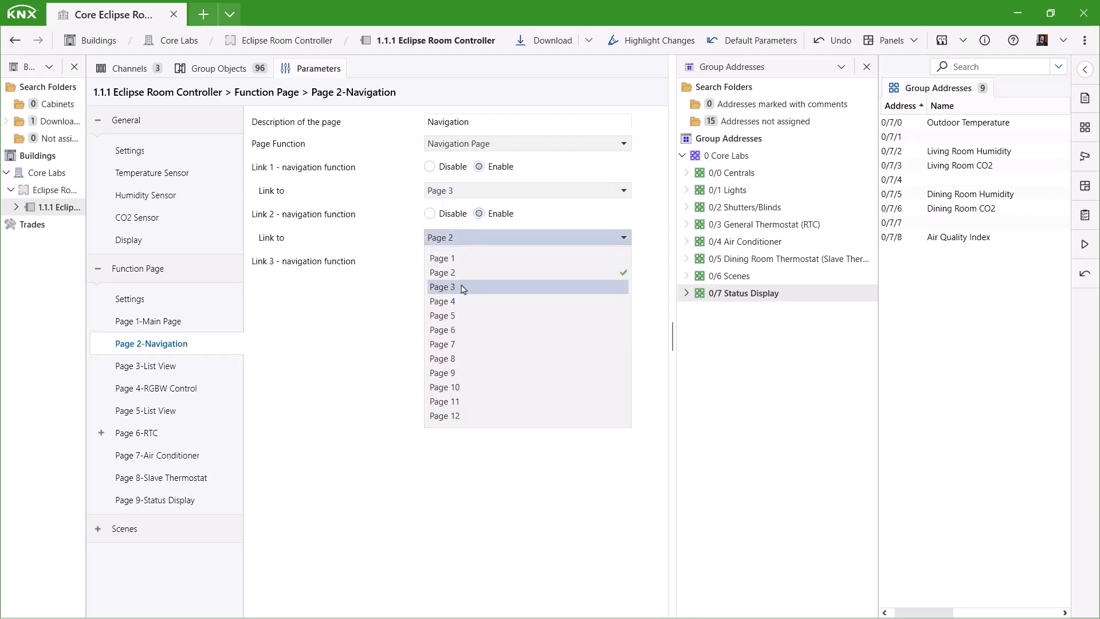
{"action": "left_click", "coordinate": [462, 301]}
{"action": "left_click", "coordinate": [480, 260]}
{"action": "left_click", "coordinate": [471, 284]}
{"action": "left_click", "coordinate": [464, 364]}
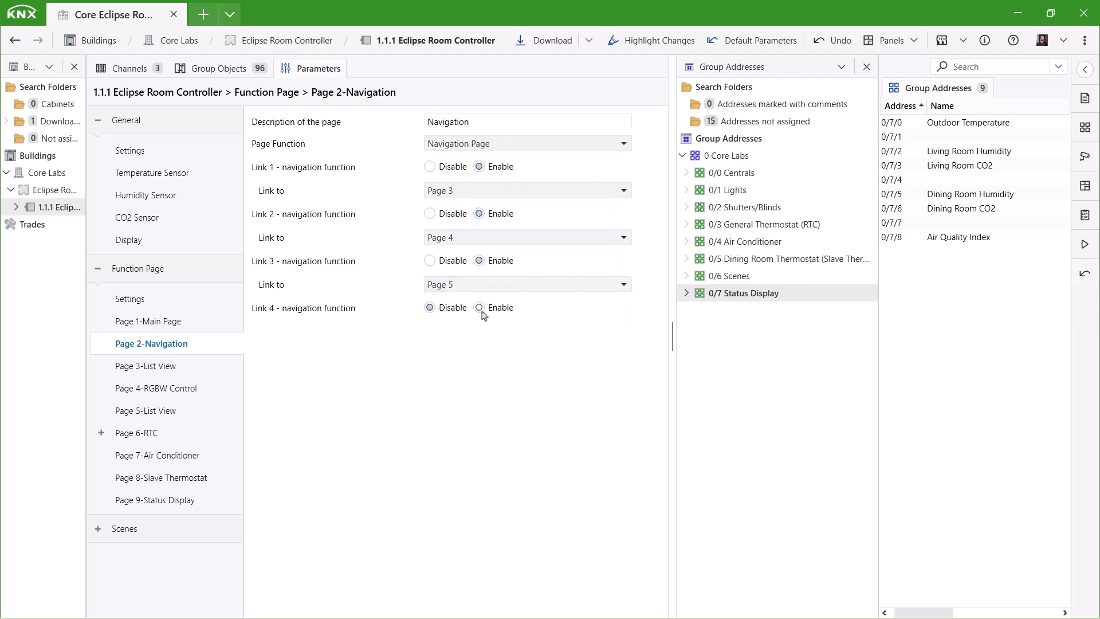
{"action": "left_click", "coordinate": [479, 308]}
{"action": "left_click", "coordinate": [484, 332]}
{"action": "left_click", "coordinate": [483, 415]}
- Enable navigation links 5–8, pointing them to Pages 7, 8, 9 and back to Page 1
{"action": "left_click", "coordinate": [479, 354]}
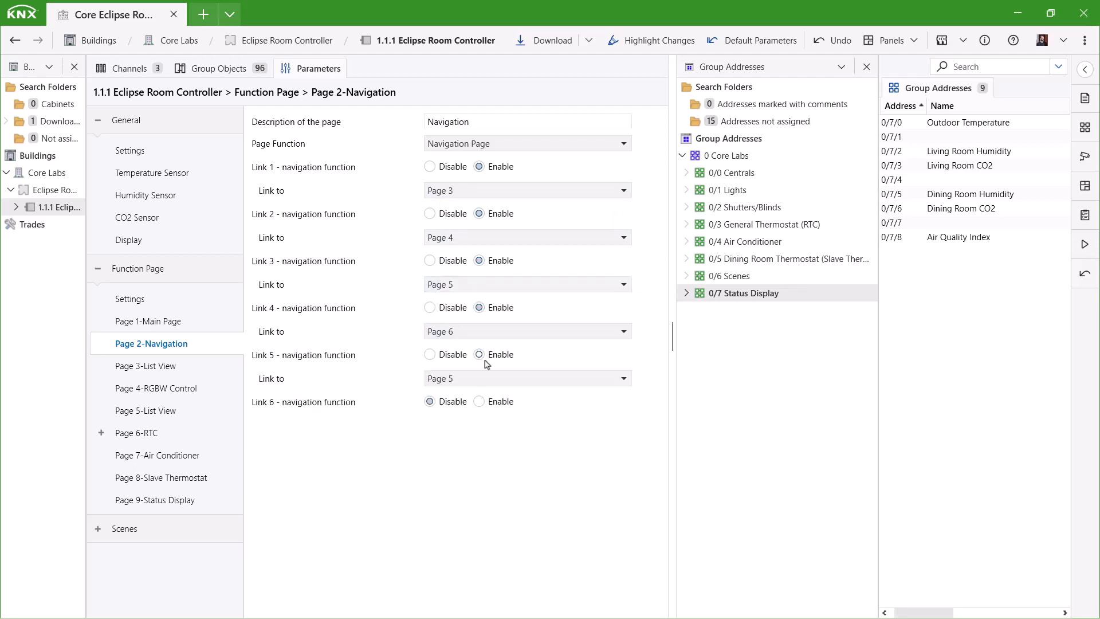
{"action": "left_click", "coordinate": [486, 378]}
{"action": "left_click", "coordinate": [488, 487]}
{"action": "left_click", "coordinate": [479, 401]}
{"action": "left_click", "coordinate": [489, 425]}
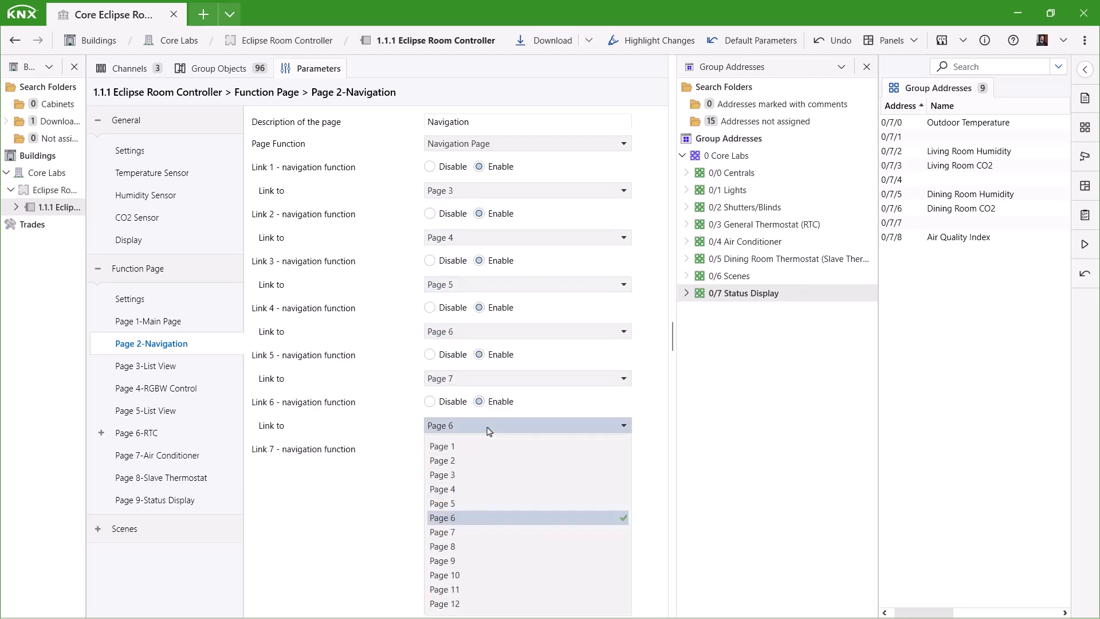
{"action": "left_click", "coordinate": [462, 547]}
{"action": "left_click", "coordinate": [479, 448]}
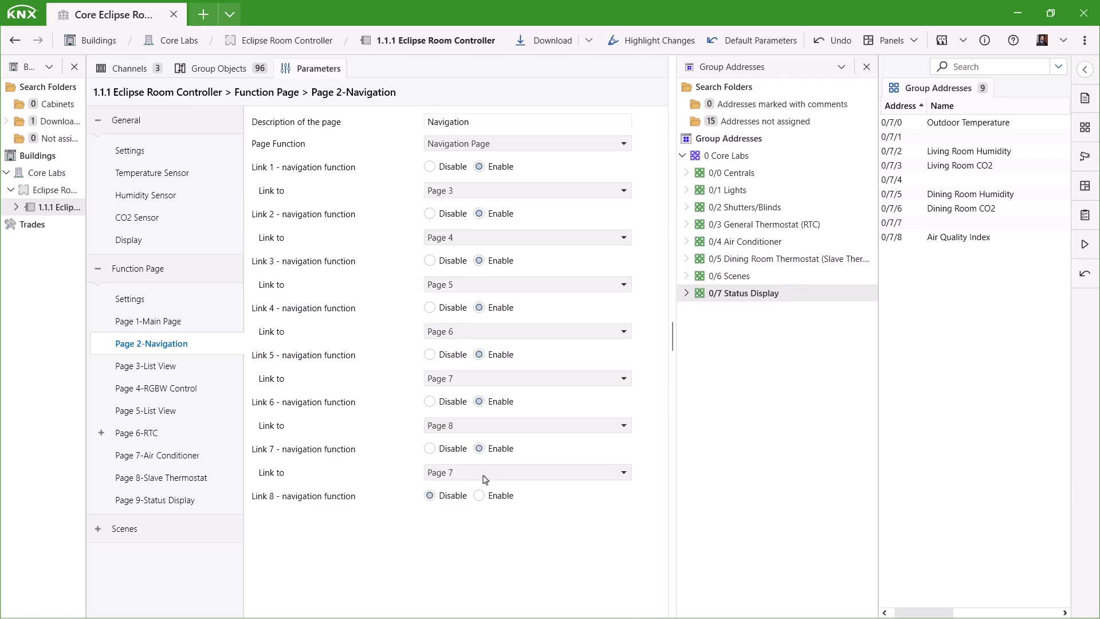
{"action": "left_click", "coordinate": [485, 472]}
{"action": "left_click", "coordinate": [456, 410]}
{"action": "left_click", "coordinate": [479, 496]}
{"action": "left_click", "coordinate": [469, 525]}
{"action": "left_click", "coordinate": [448, 343]}
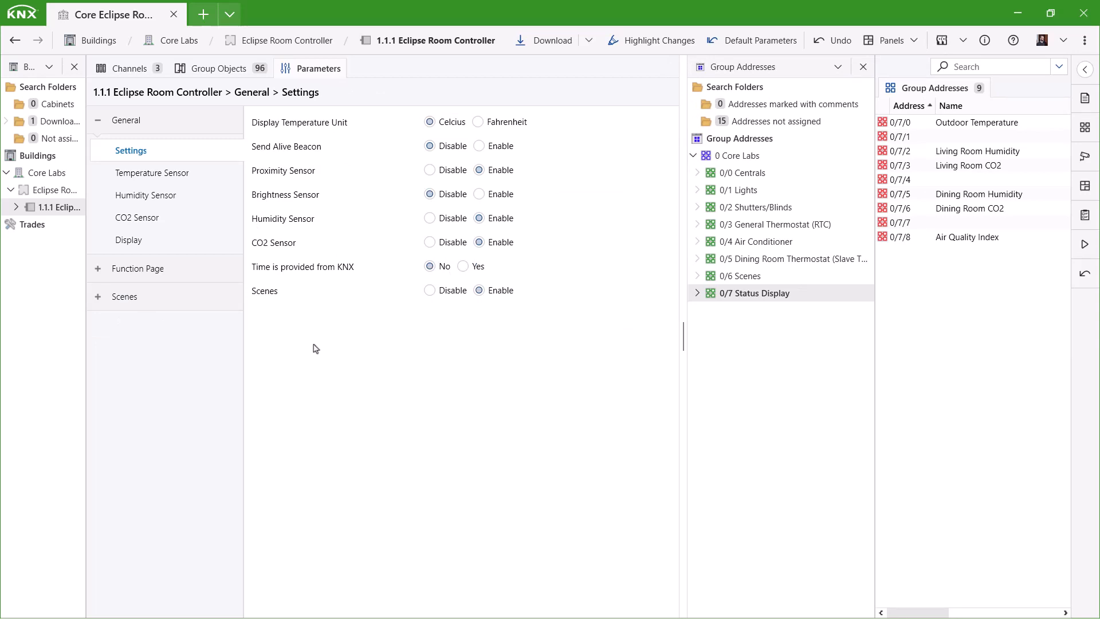
- Verify Main Page buttons Enter Room (scene 1) and Leave Room (scene 2), then collapse Function Page and expand Scenes
{"action": "left_click", "coordinate": [97, 268]}
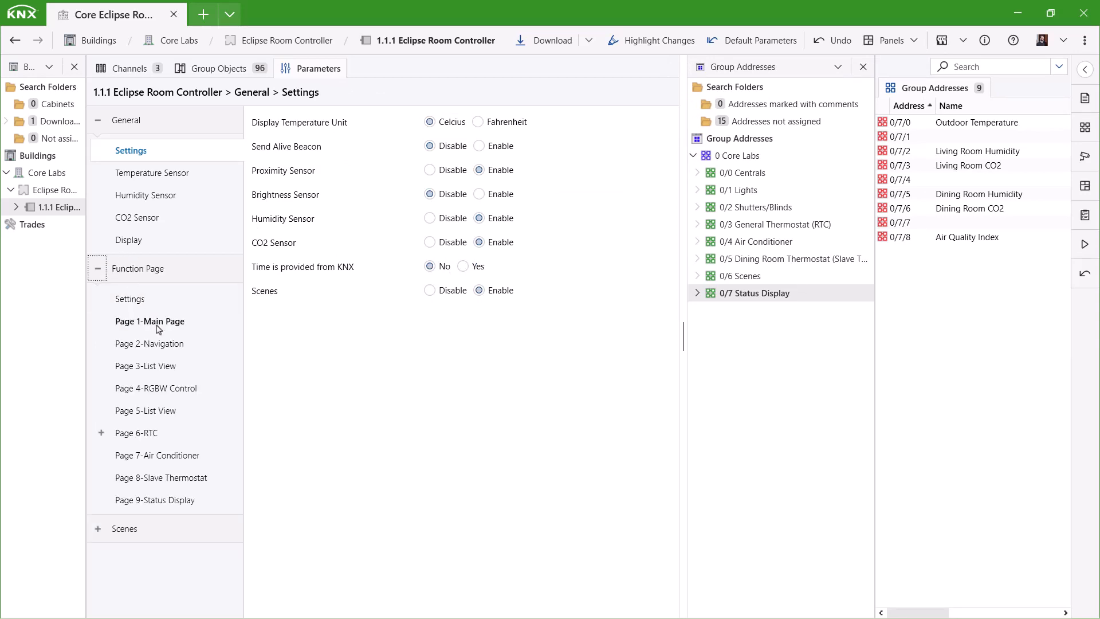
{"action": "left_click", "coordinate": [159, 326]}
{"action": "scroll", "coordinate": [375, 478], "scroll_direction": "down", "scroll_amount": 1}
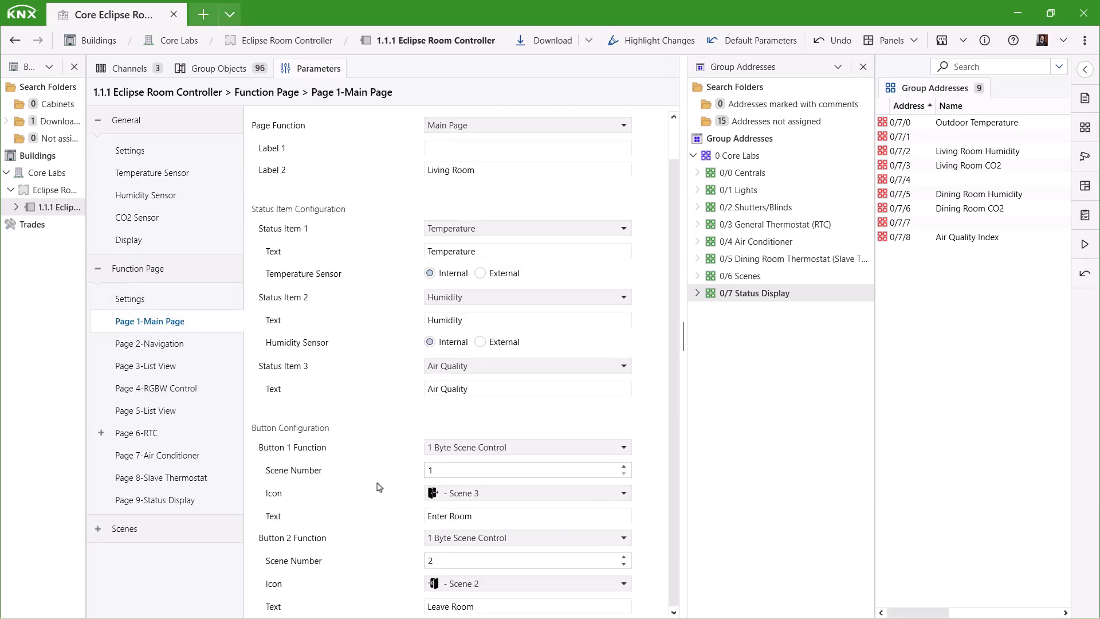
{"action": "left_click", "coordinate": [481, 520]}
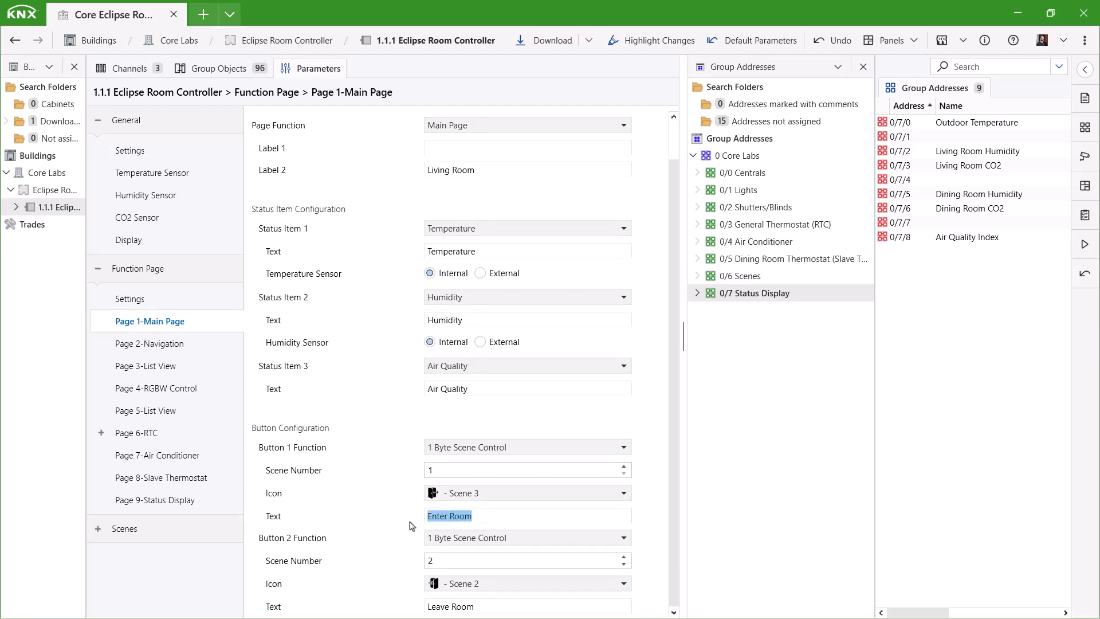
{"action": "left_click", "coordinate": [483, 610]}
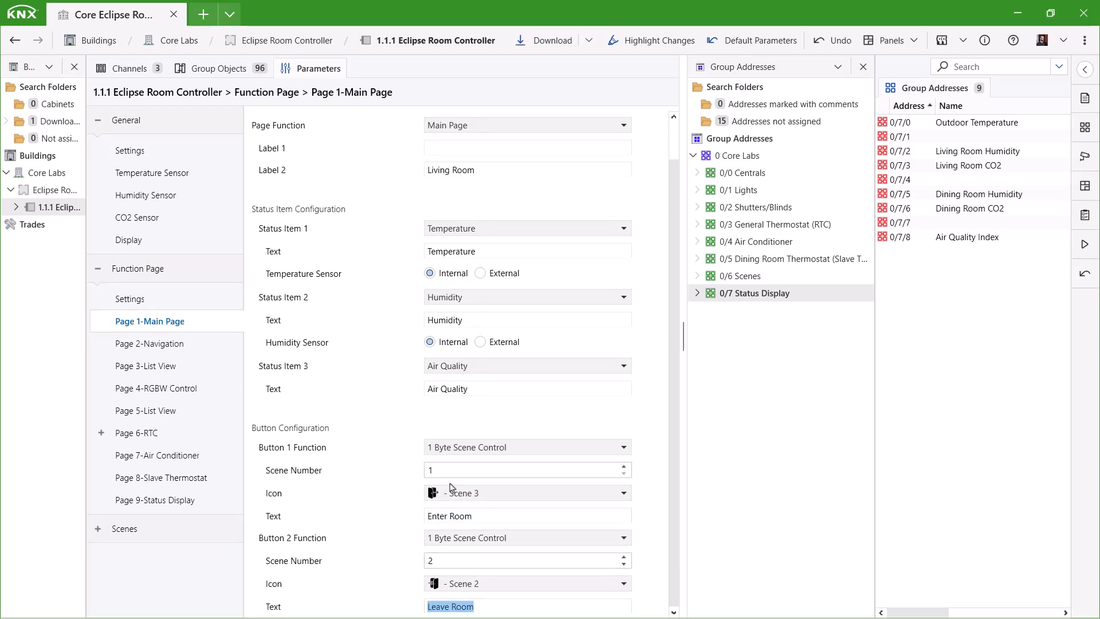
{"action": "left_click", "coordinate": [436, 470]}
{"action": "left_click_drag", "start_coordinate": [434, 475], "coordinate": [427, 471]}
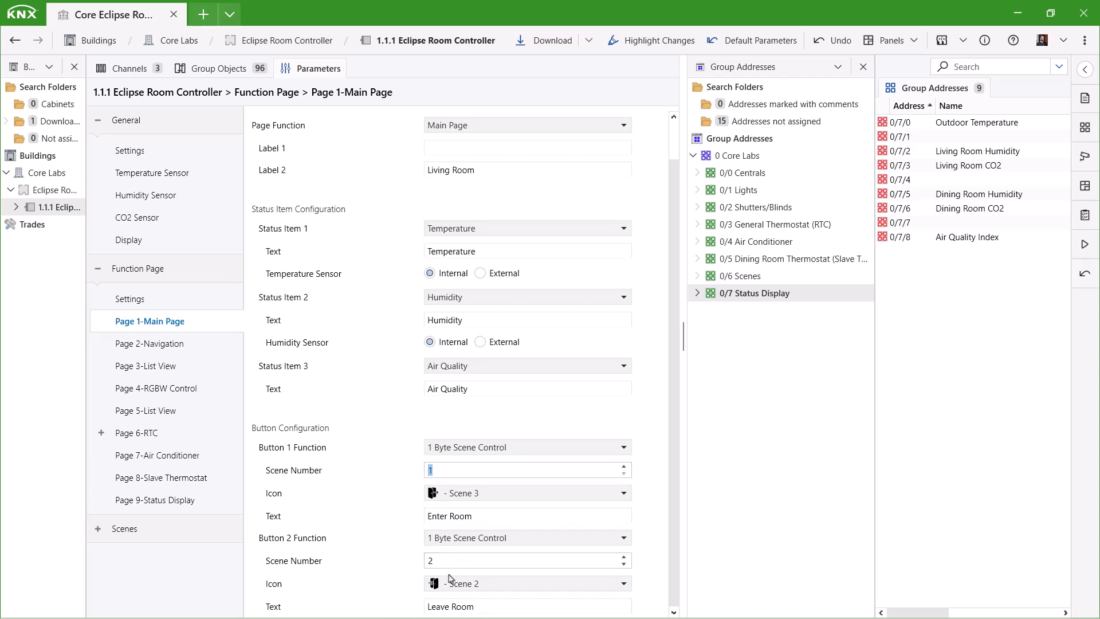
{"action": "left_click", "coordinate": [427, 562]}
{"action": "left_click", "coordinate": [99, 273]}
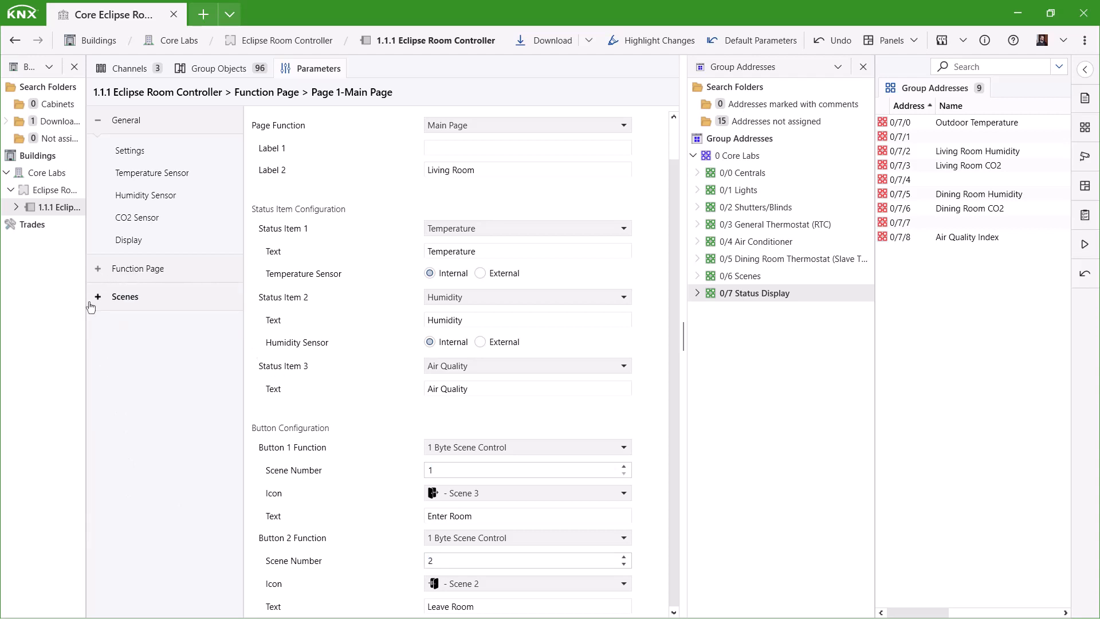
{"action": "left_click", "coordinate": [97, 297]}
- Set scene outputs 1 and 2 to the 1 Byte Unsigned data type, keeping output 3 at 1 Bit
{"action": "left_click", "coordinate": [166, 333]}
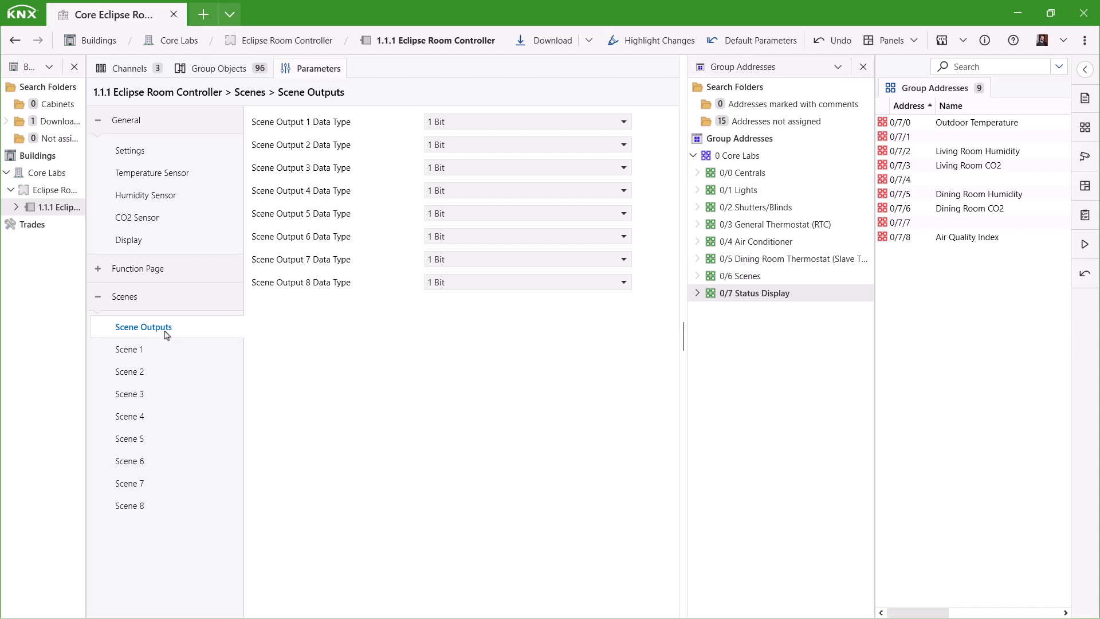
{"action": "left_click", "coordinate": [481, 123]}
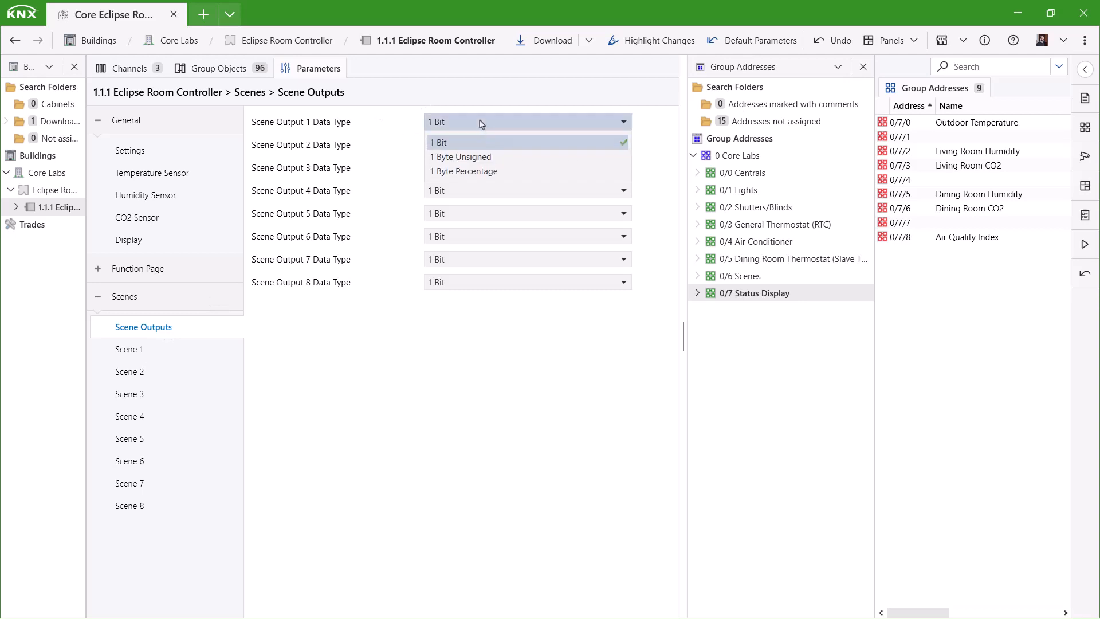
{"action": "left_click", "coordinate": [497, 162]}
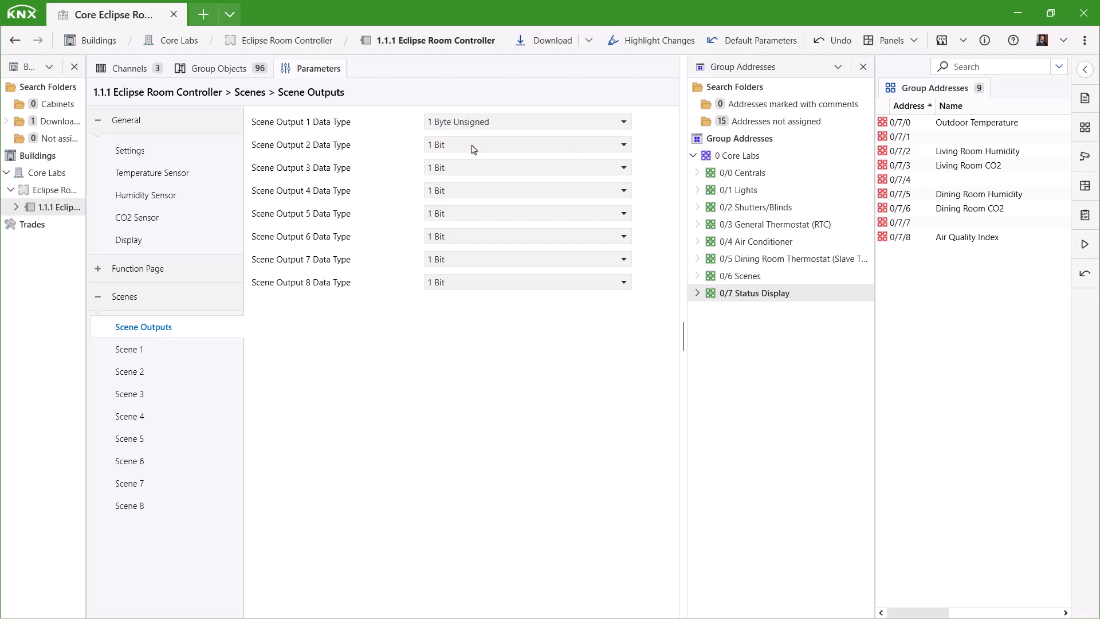
{"action": "left_click", "coordinate": [473, 148]}
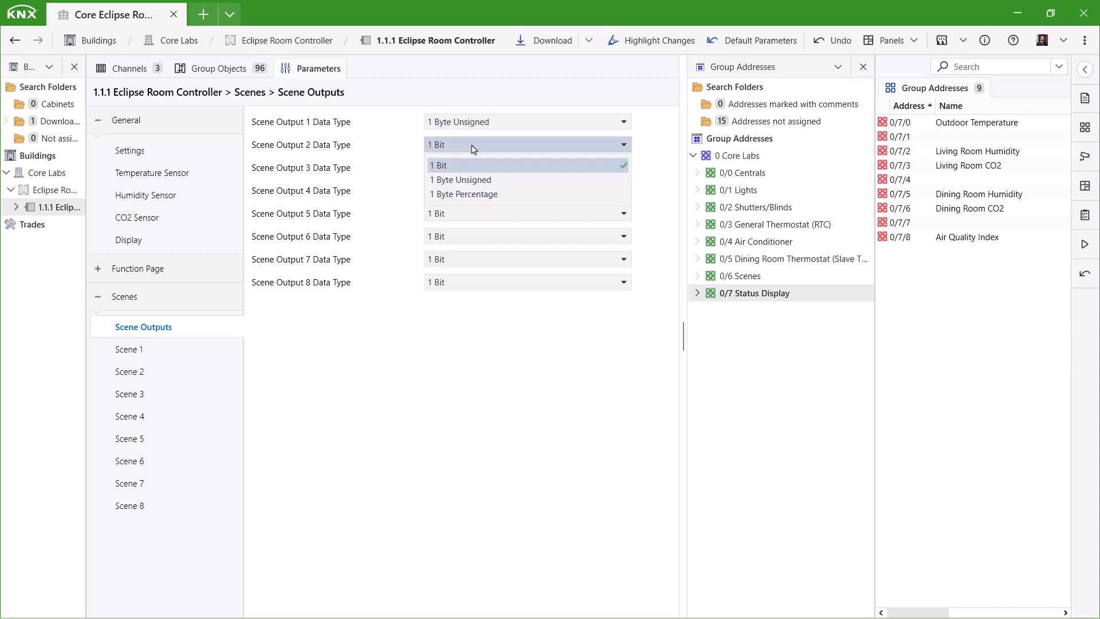
{"action": "left_click", "coordinate": [497, 180]}
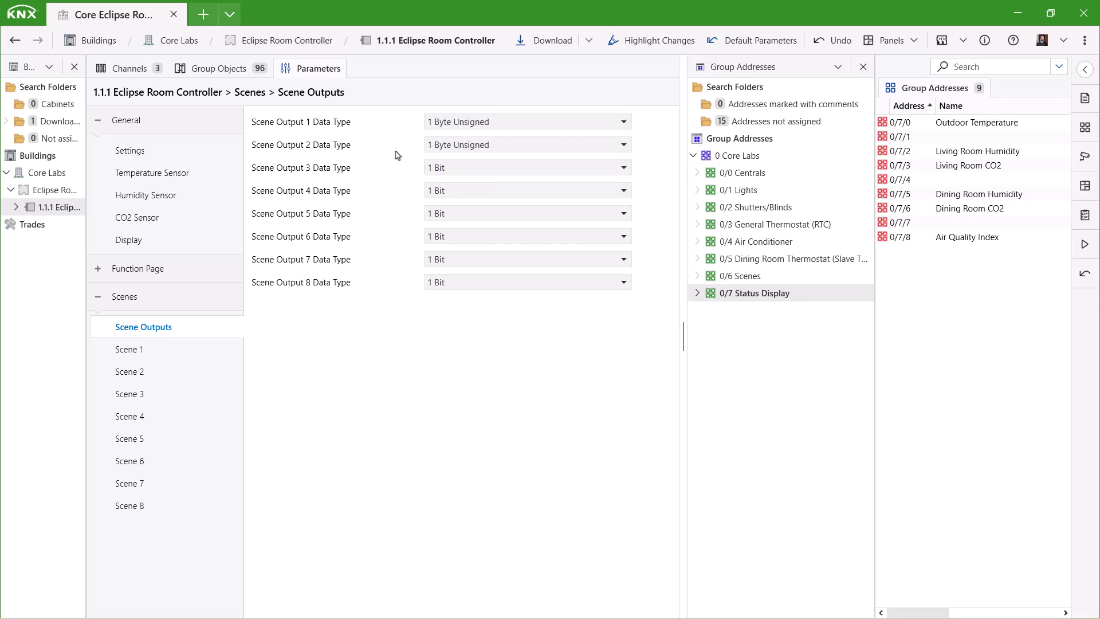
{"action": "left_click", "coordinate": [442, 170]}
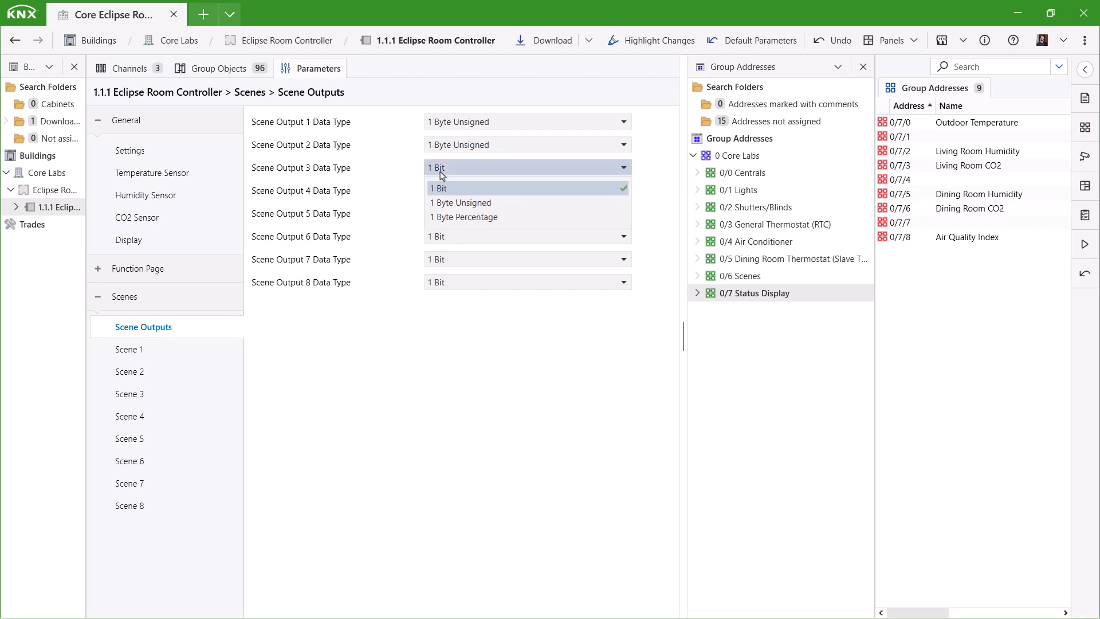
{"action": "left_click", "coordinate": [442, 175]}
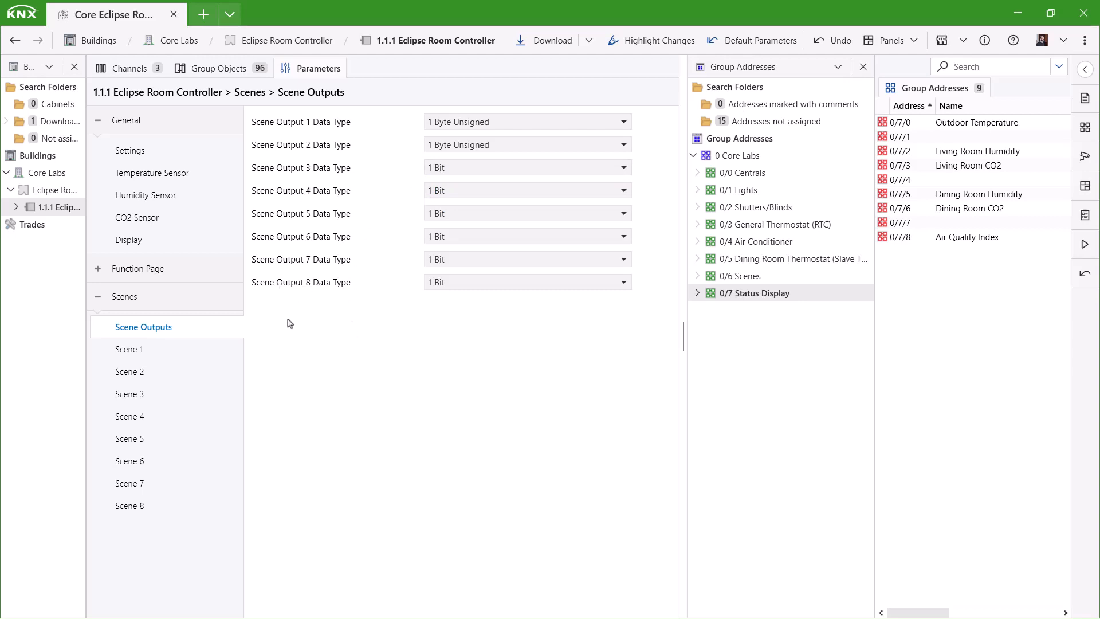
{"action": "left_click", "coordinate": [137, 356]}
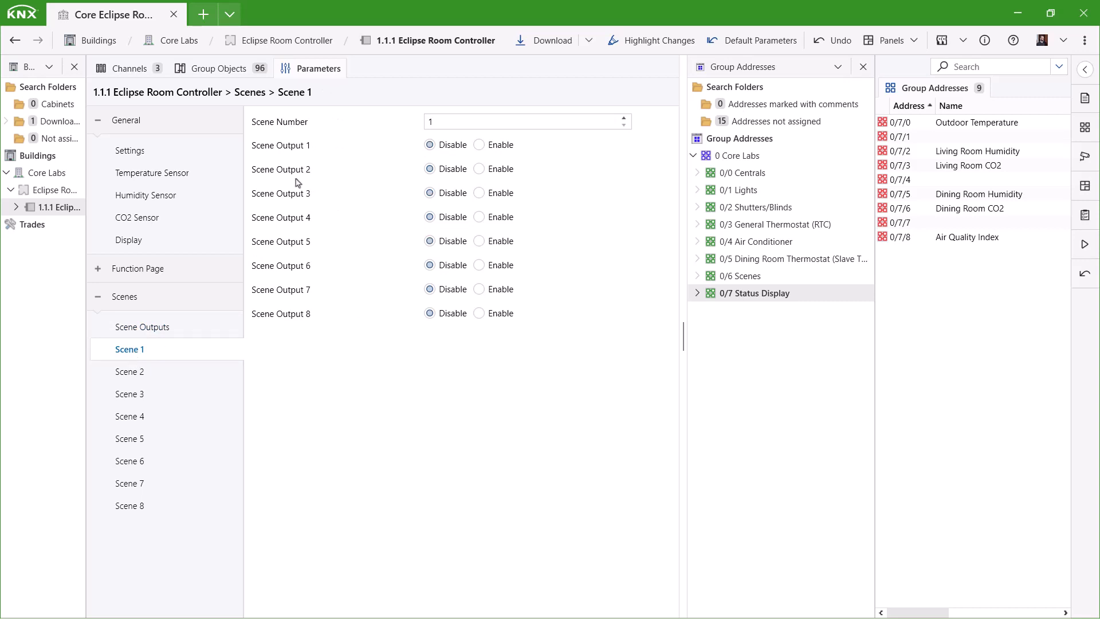
- In Scene 1, enable scene outputs 1 and 2 with value 1
{"action": "double_click", "coordinate": [461, 123]}
{"action": "left_click", "coordinate": [480, 145]}
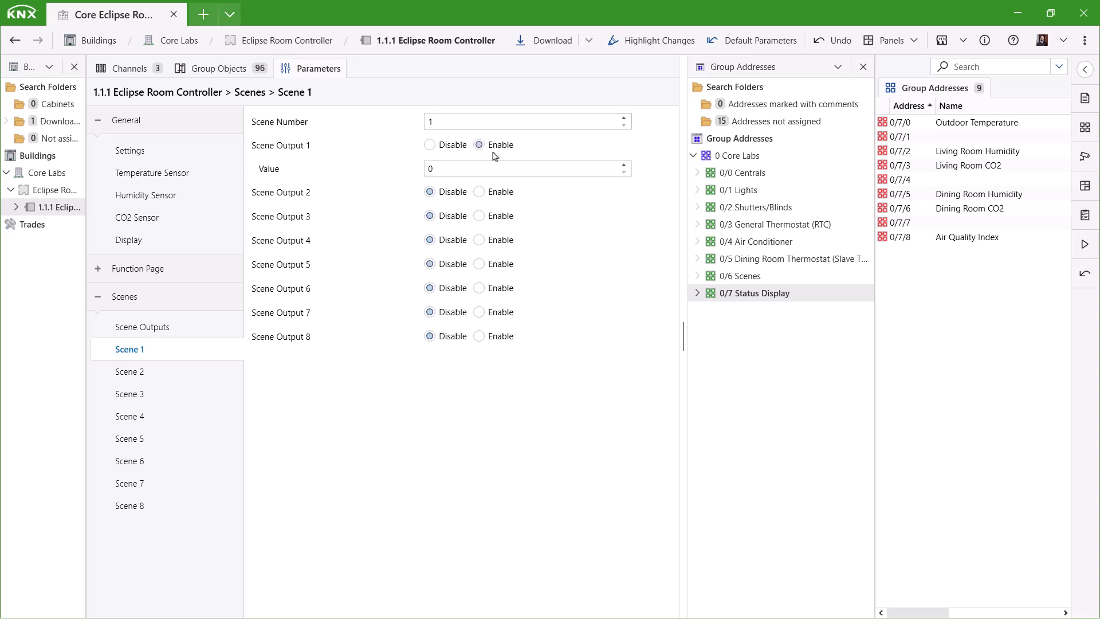
{"action": "left_click", "coordinate": [479, 192]}
{"action": "left_click", "coordinate": [624, 213]}
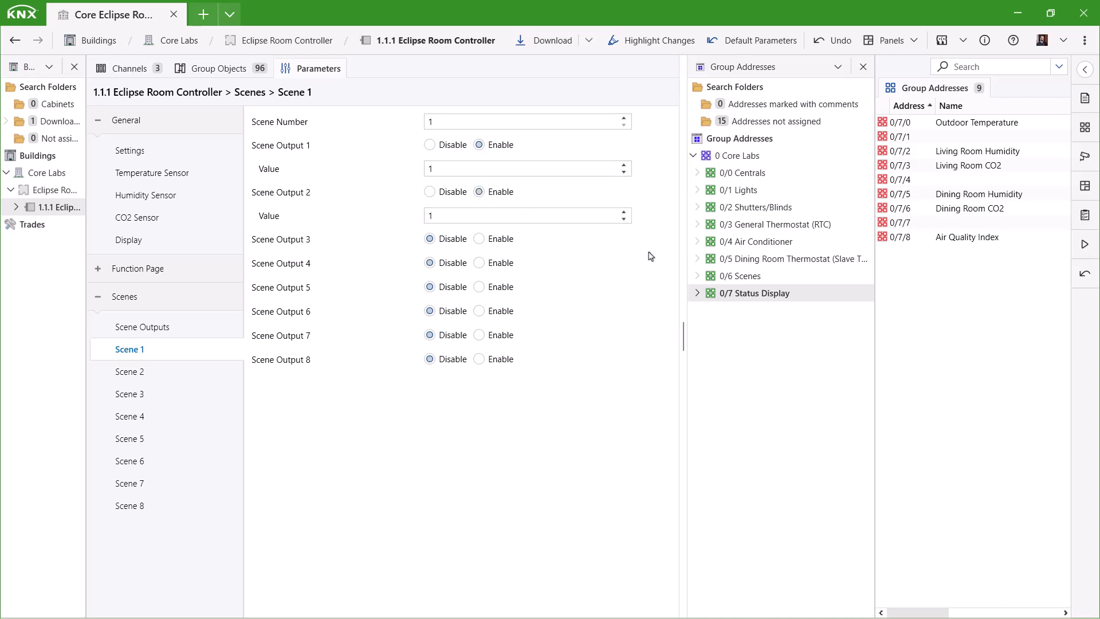
- Give Scene 2 scene number 2, with outputs 1–2 at value 2 and output 3 at 0
{"action": "left_click", "coordinate": [131, 373]}
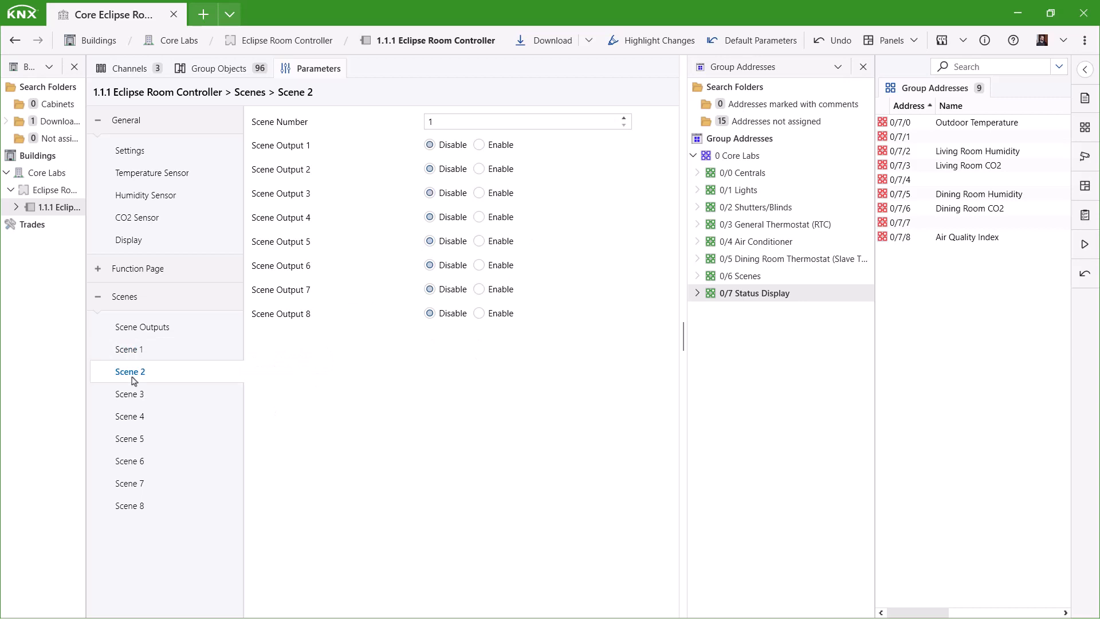
{"action": "left_click", "coordinate": [624, 118]}
{"action": "left_click", "coordinate": [500, 147]}
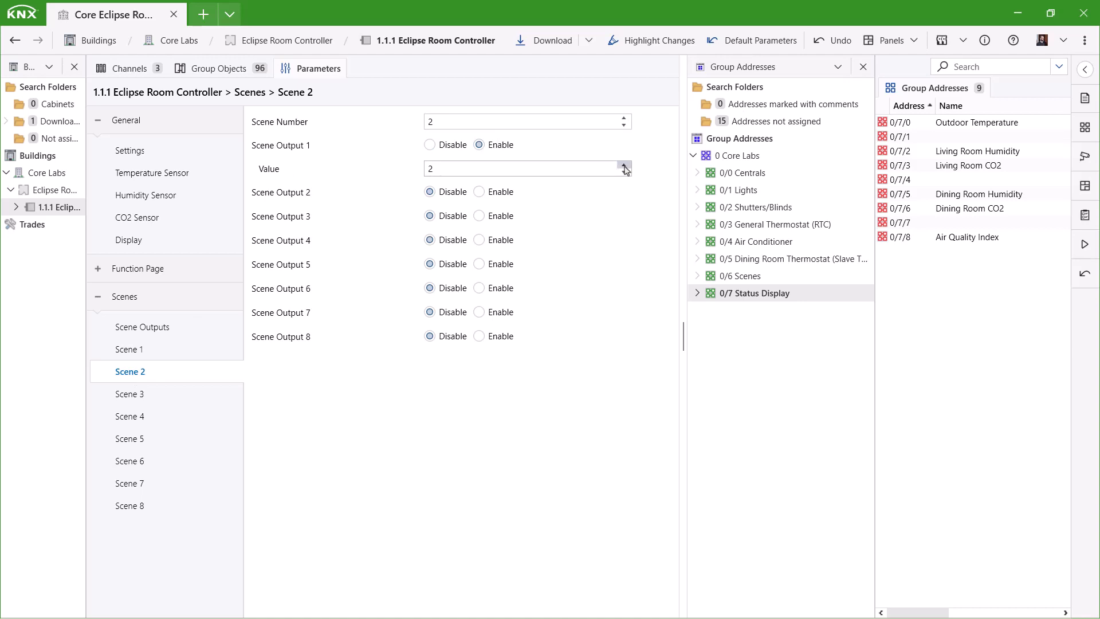
{"action": "left_click", "coordinate": [500, 192]}
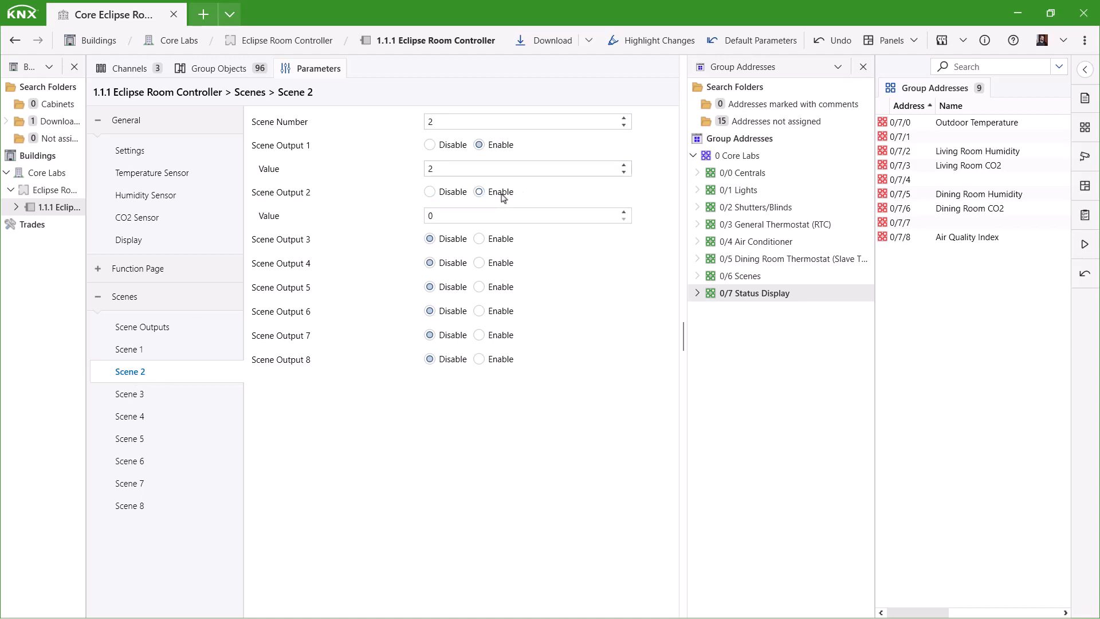
{"action": "left_click", "coordinate": [624, 213]}
{"action": "left_click", "coordinate": [624, 212]}
{"action": "left_click", "coordinate": [497, 241]}
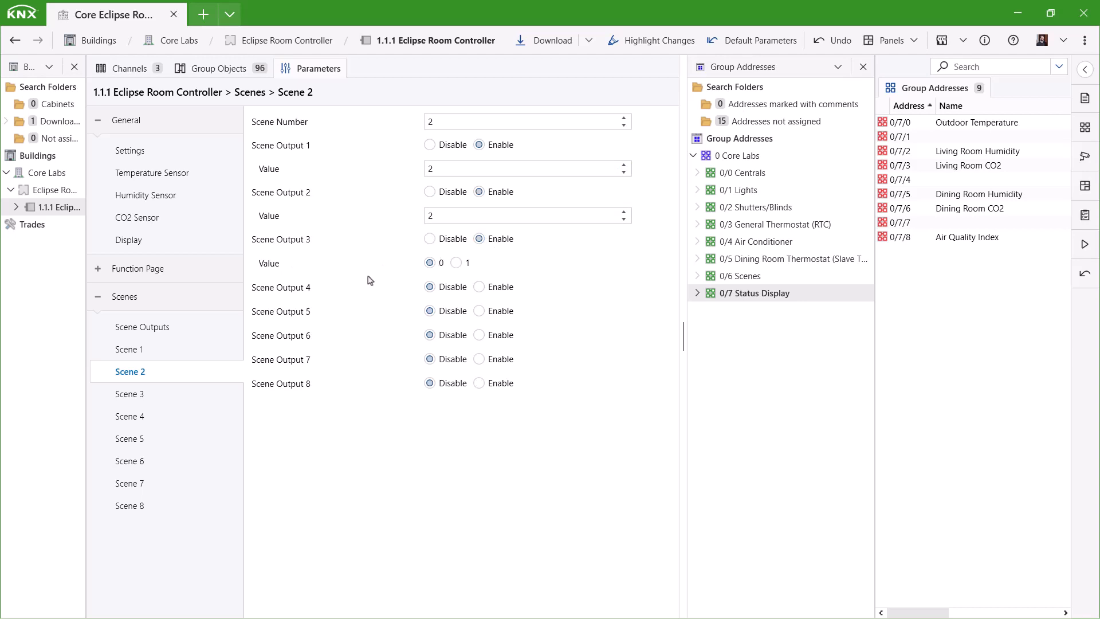
{"action": "left_click", "coordinate": [228, 70]}
{"action": "scroll", "coordinate": [400, 450], "scroll_direction": "down", "scroll_amount": 15}
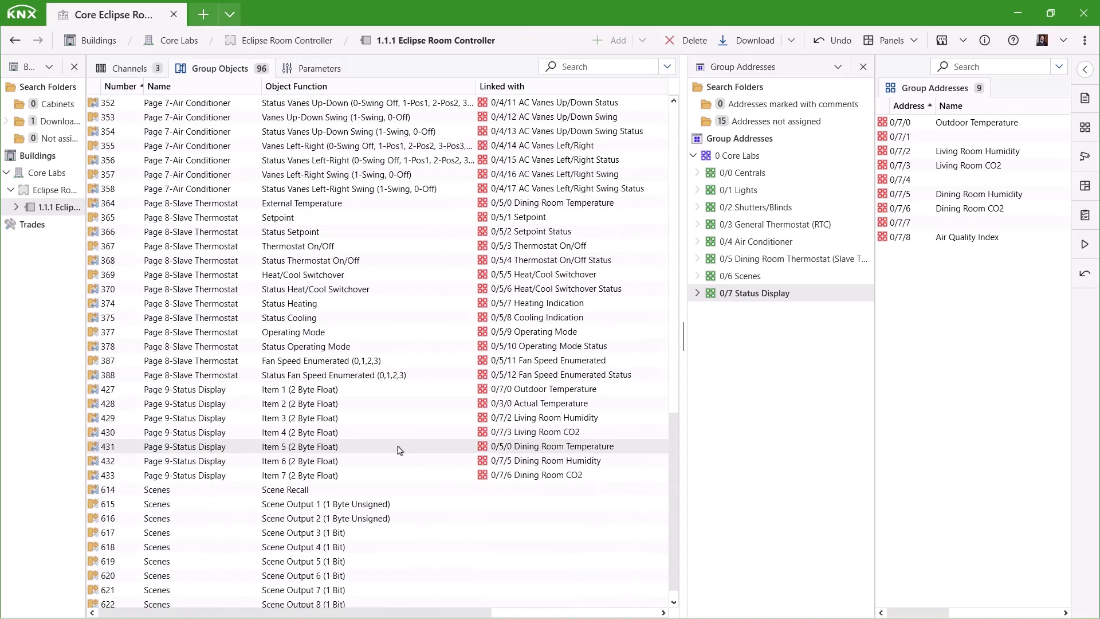
- Link the Scene Recall group object 614 to group address 0/6/0
{"action": "scroll", "coordinate": [400, 450], "scroll_direction": "down", "scroll_amount": 1}
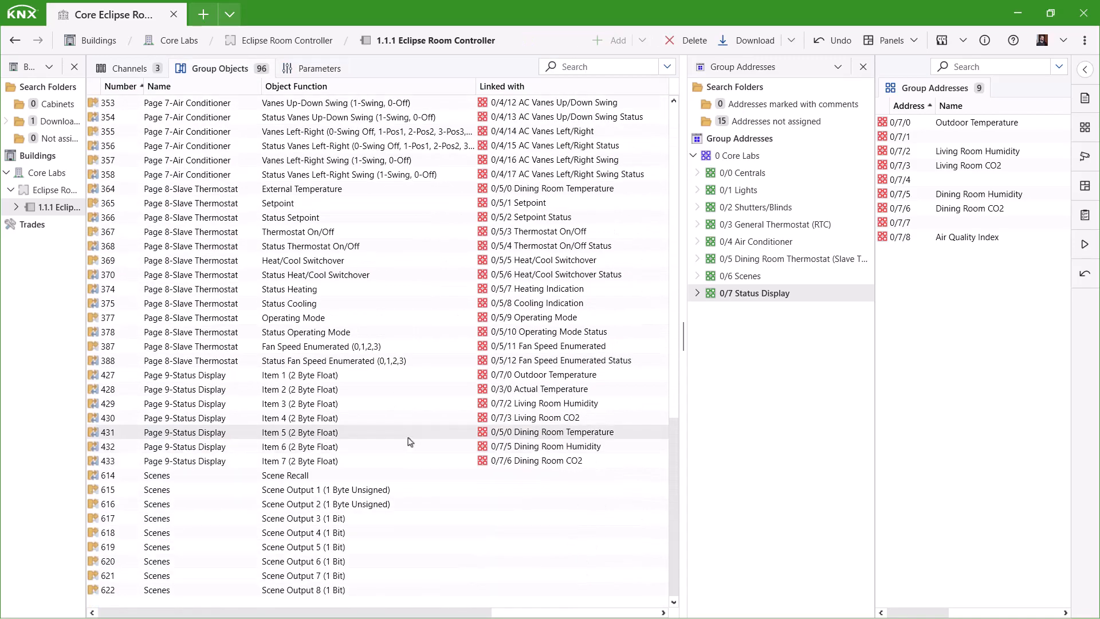
{"action": "left_click", "coordinate": [781, 171]}
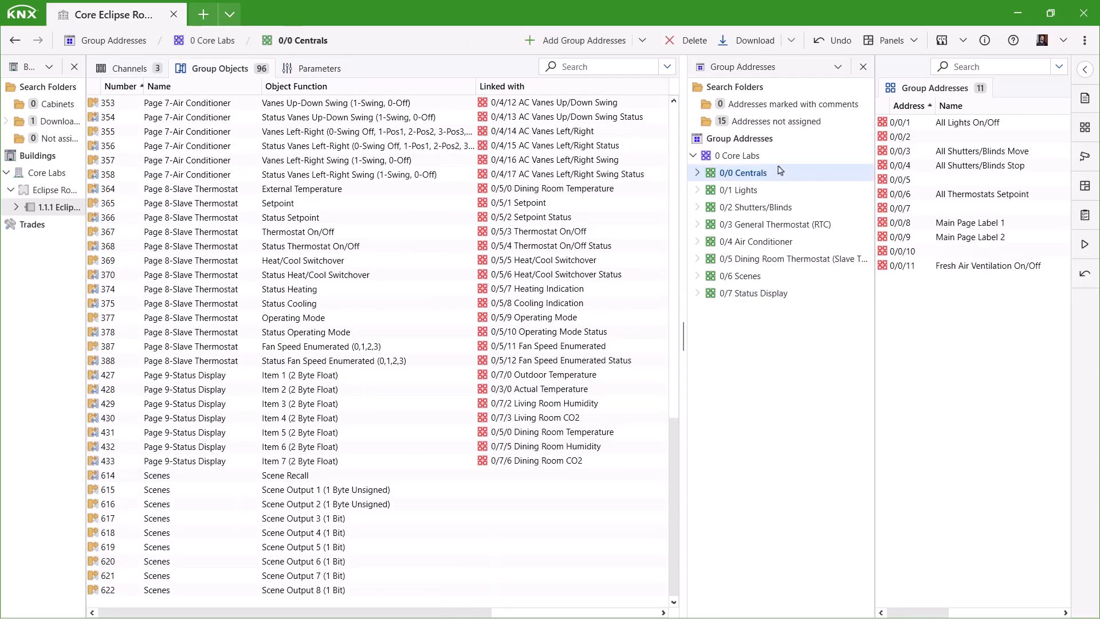
{"action": "left_click", "coordinate": [768, 276]}
{"action": "left_click", "coordinate": [305, 476]}
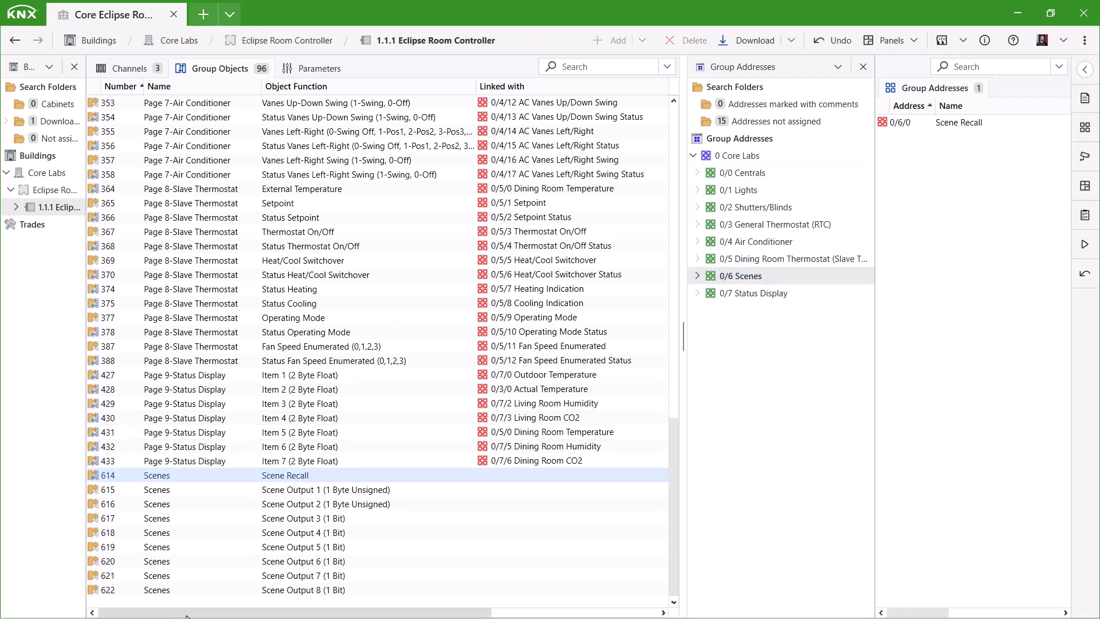
{"action": "left_click_drag", "start_coordinate": [291, 477], "coordinate": [970, 127]}
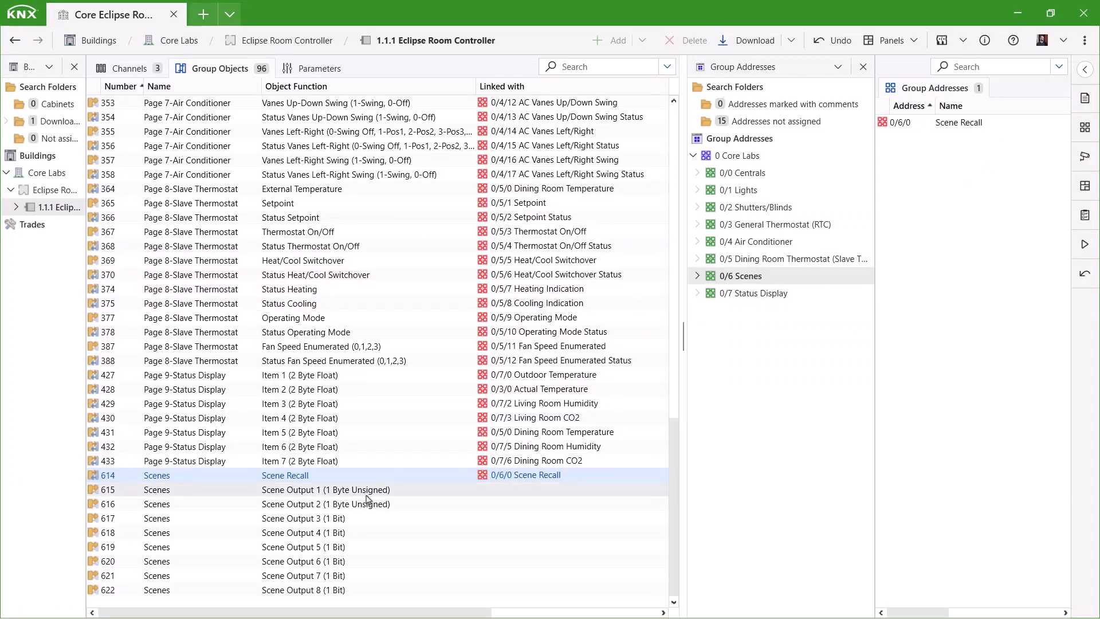
- Link scene outputs 1–3 to 0/3/7 Operating Mode, 0/5/9 Operating Mode and 0/4/2 AC Control On/Off
{"action": "left_click", "coordinate": [795, 225]}
{"action": "left_click_drag", "start_coordinate": [381, 491], "coordinate": [986, 225]}
{"action": "left_click", "coordinate": [707, 388]}
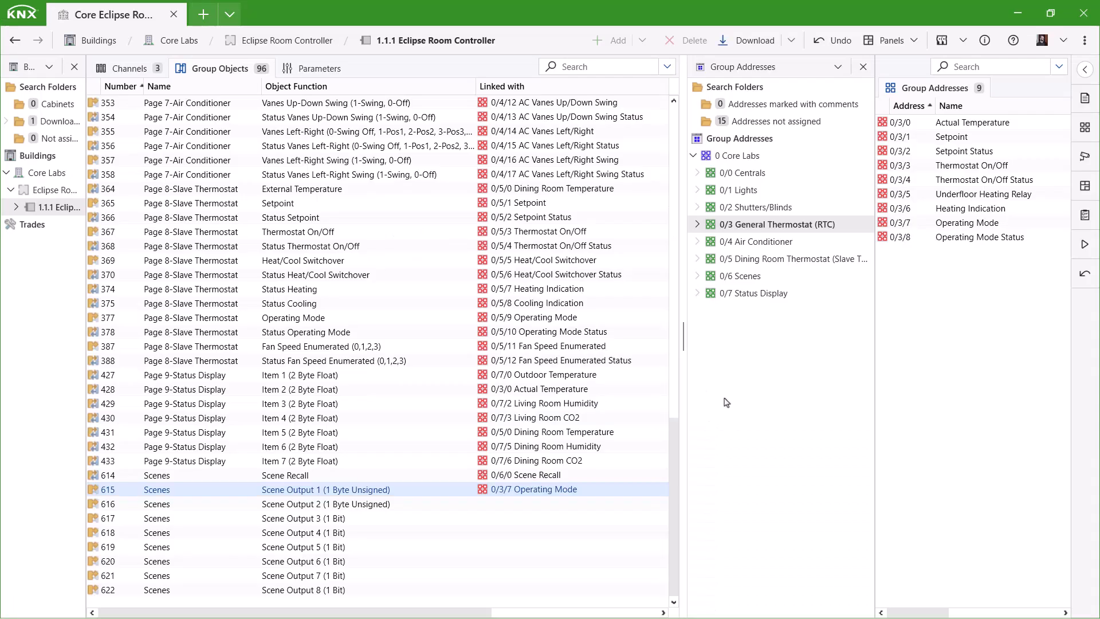
{"action": "left_click", "coordinate": [820, 259]}
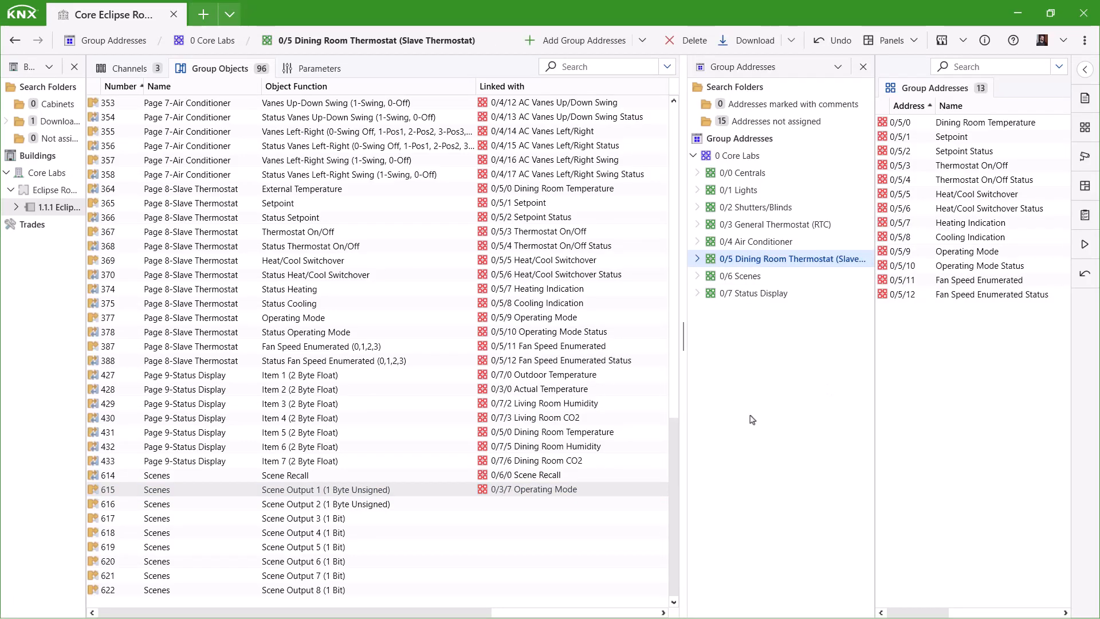
{"action": "left_click_drag", "start_coordinate": [367, 503], "coordinate": [952, 252]}
{"action": "left_click", "coordinate": [700, 386]}
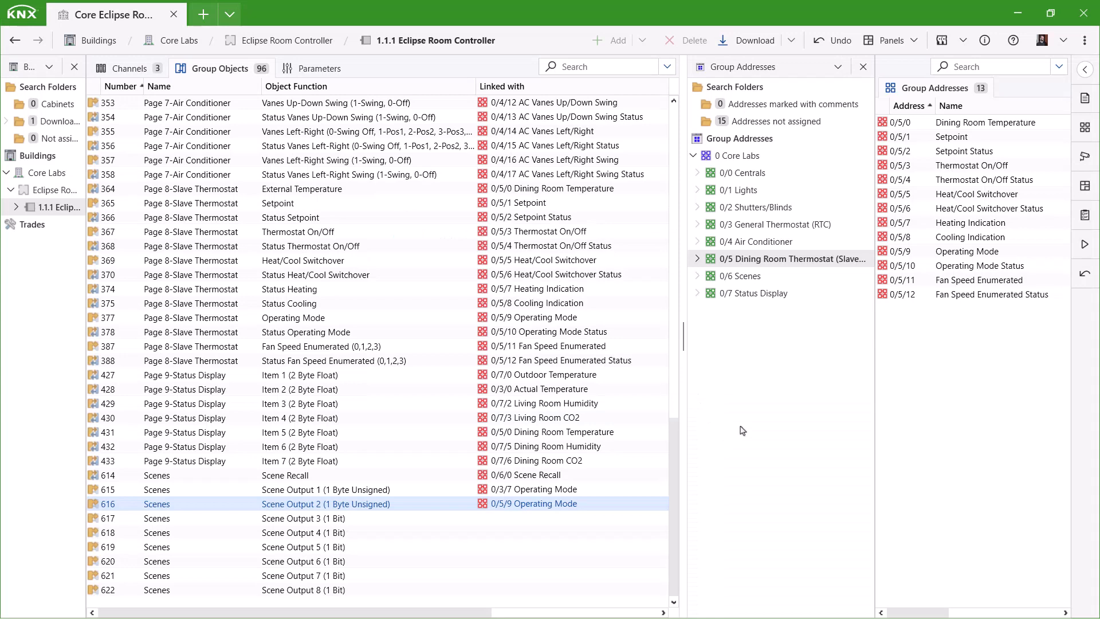
{"action": "left_click", "coordinate": [800, 244]}
{"action": "left_click_drag", "start_coordinate": [335, 522], "coordinate": [994, 153]}
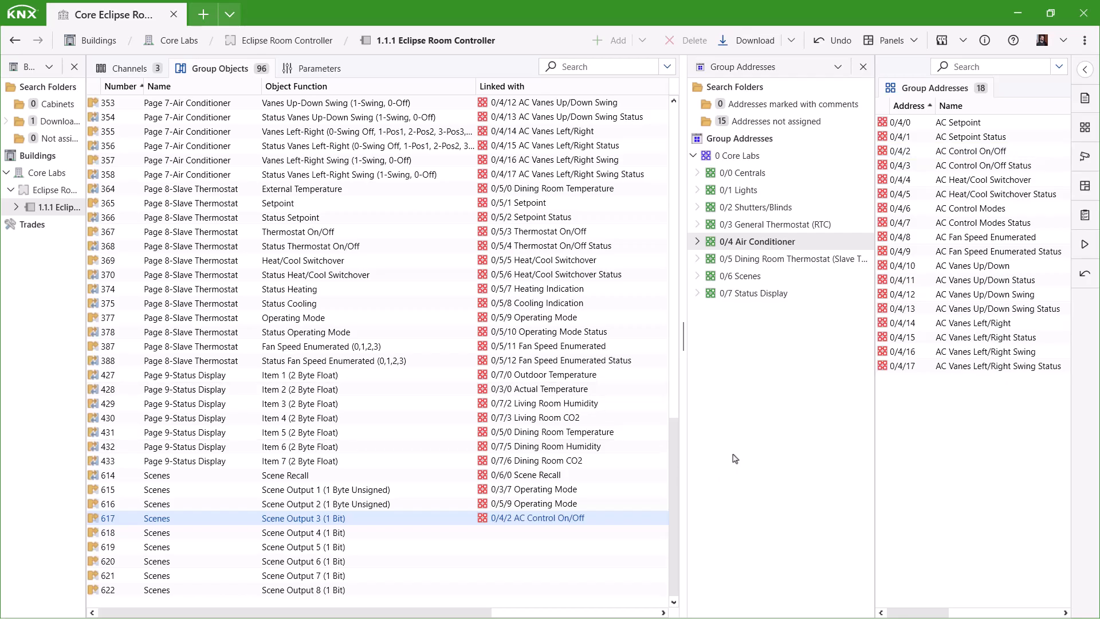
- Review the objects associated with 0/6/0 Scene Recall in a widened associations list
{"action": "left_click", "coordinate": [697, 276]}
{"action": "left_click", "coordinate": [729, 298]}
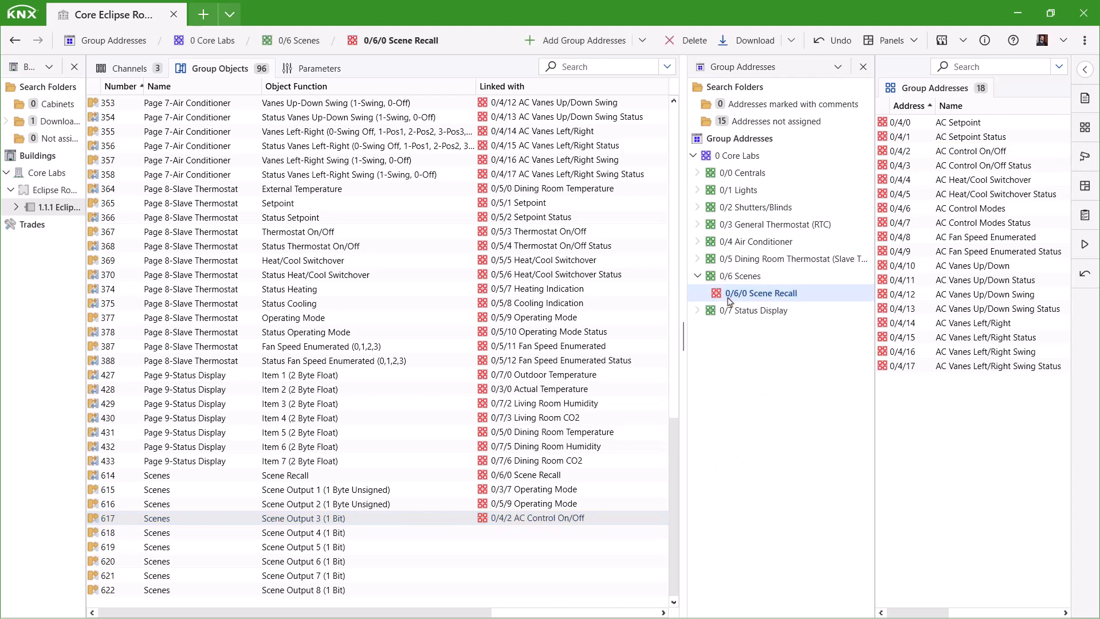
{"action": "left_click_drag", "start_coordinate": [873, 364], "coordinate": [837, 370]}
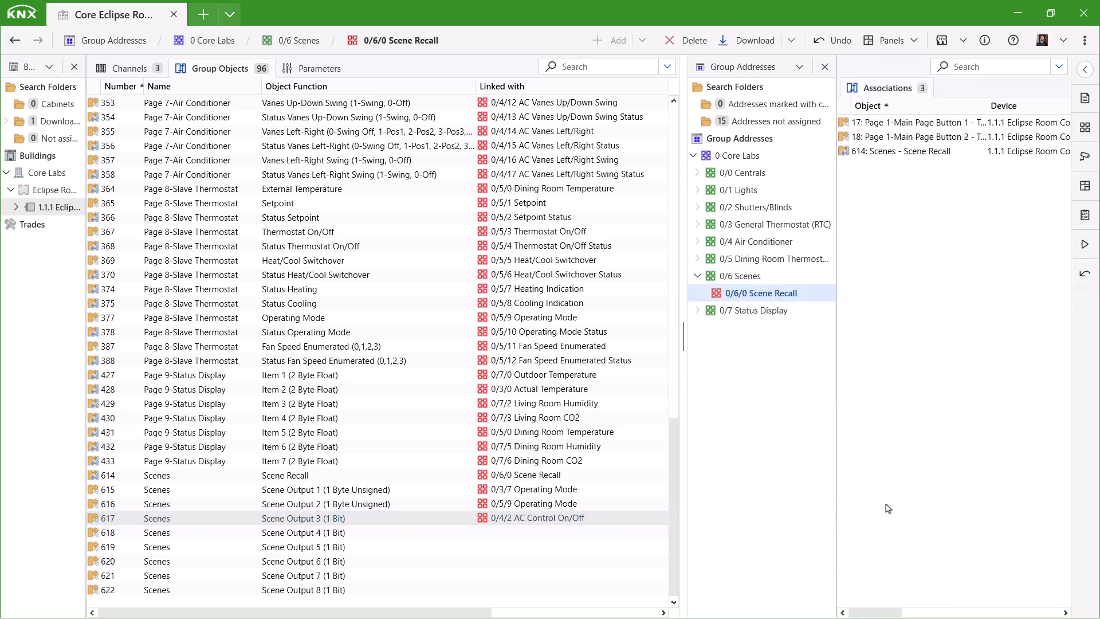